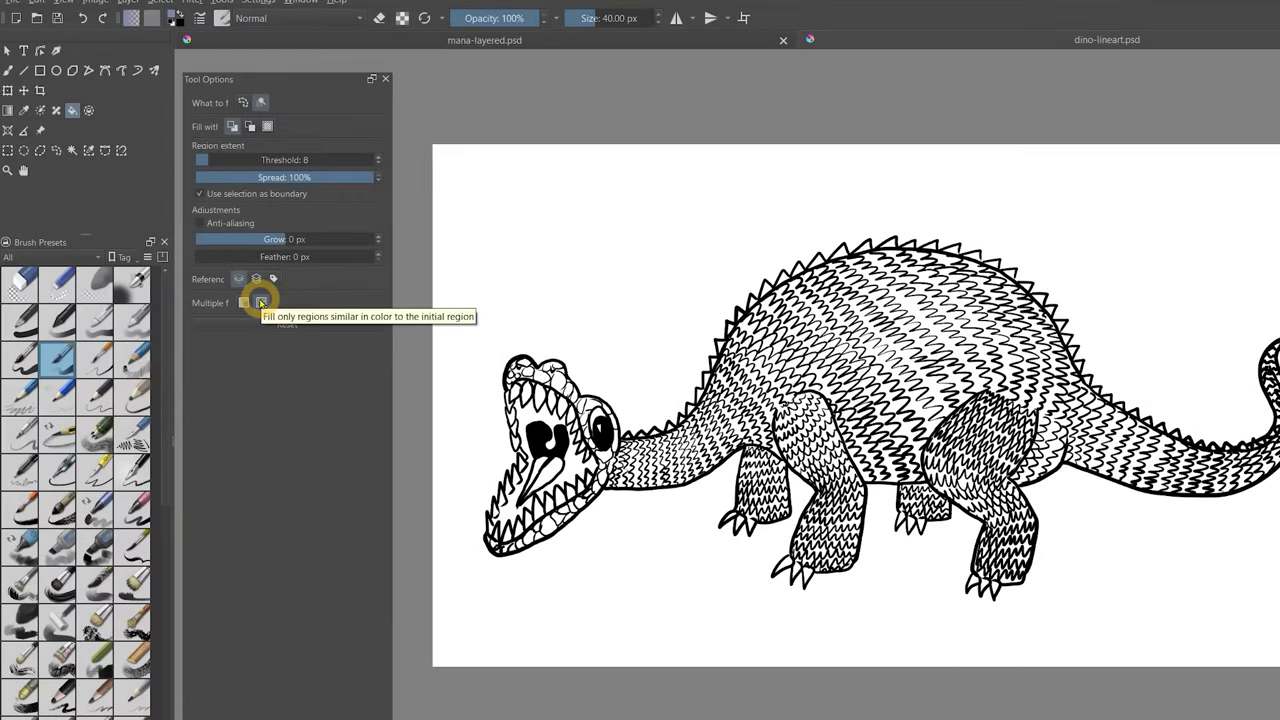
Step: Fill the dinosaur's body and head scales with green, limiting multiple filling to regions similar in color to the initial one
left_click(261, 303)
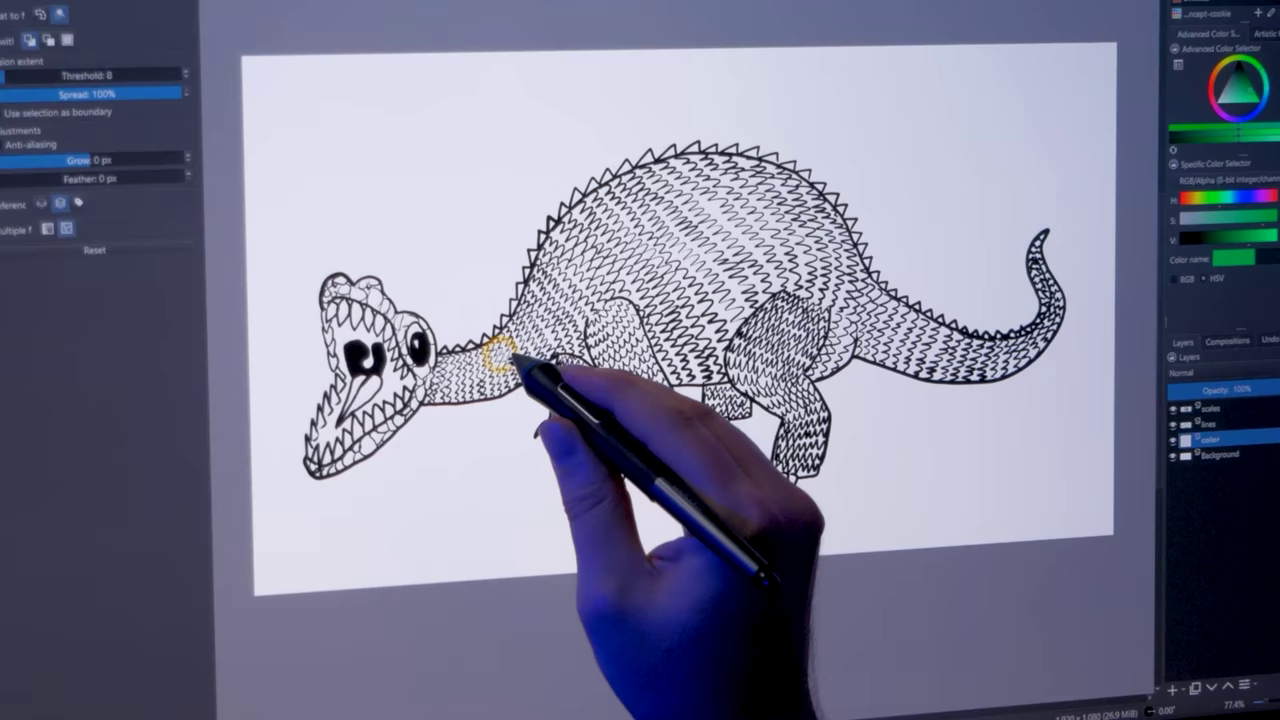
mouse_move(503, 363)
left_mouse_down()
mouse_move(457, 366)
mouse_move(503, 372)
mouse_move(560, 327)
mouse_move(854, 350)
mouse_move(586, 352)
mouse_move(640, 458)
mouse_move(820, 457)
mouse_move(1051, 277)
mouse_move(1049, 288)
left_mouse_up()
left_click(334, 286)
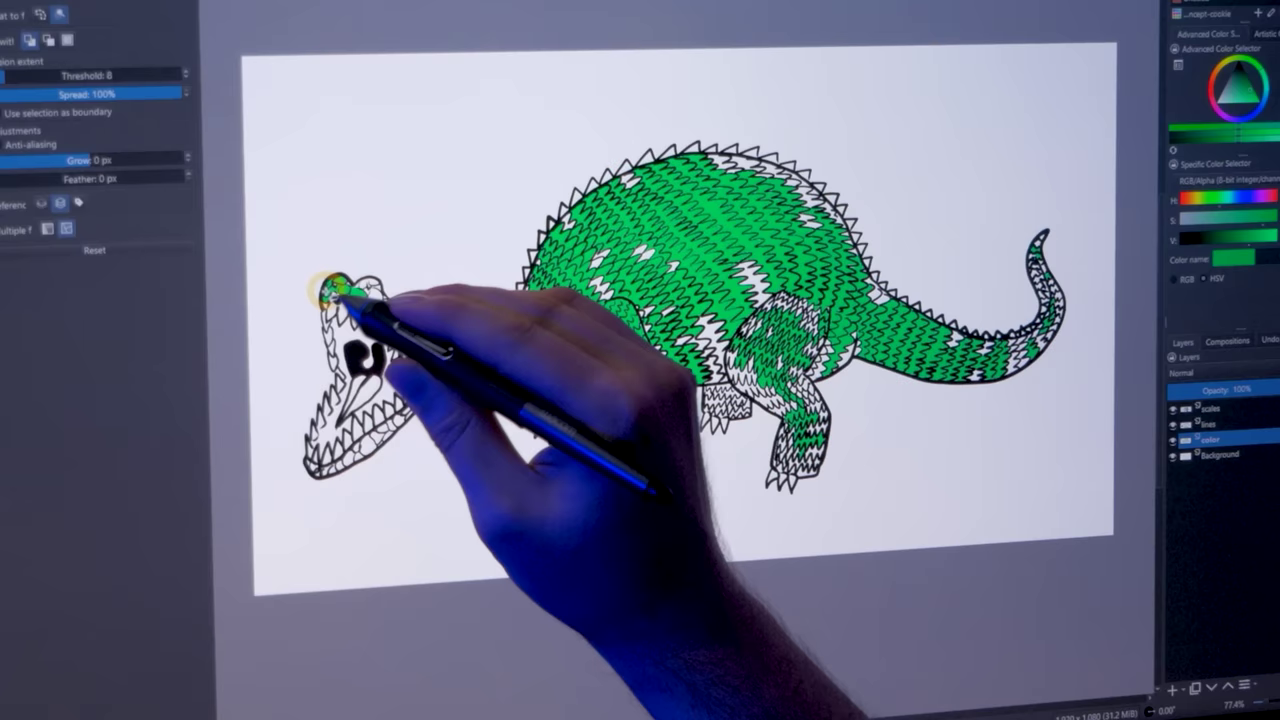
left_click(343, 286)
left_click(429, 343)
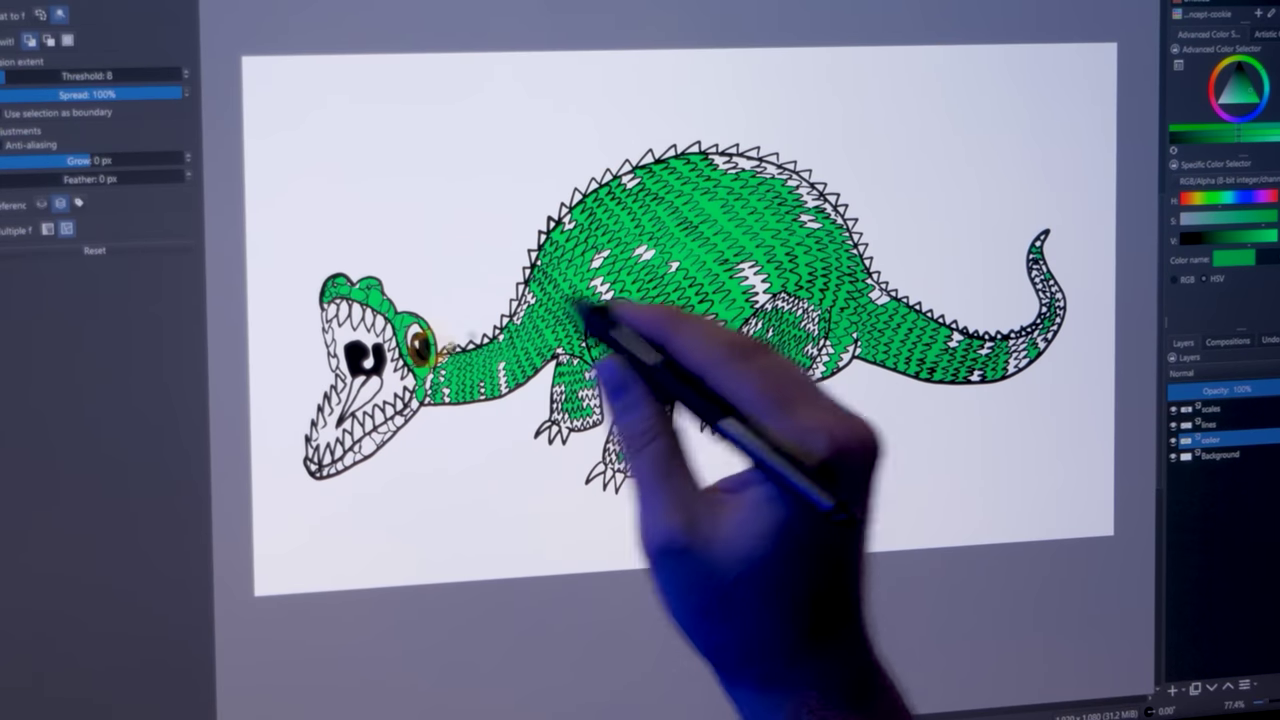
mouse_move(580, 305)
left_mouse_down()
mouse_move(606, 258)
mouse_move(686, 272)
mouse_move(651, 333)
mouse_move(712, 363)
left_mouse_up()
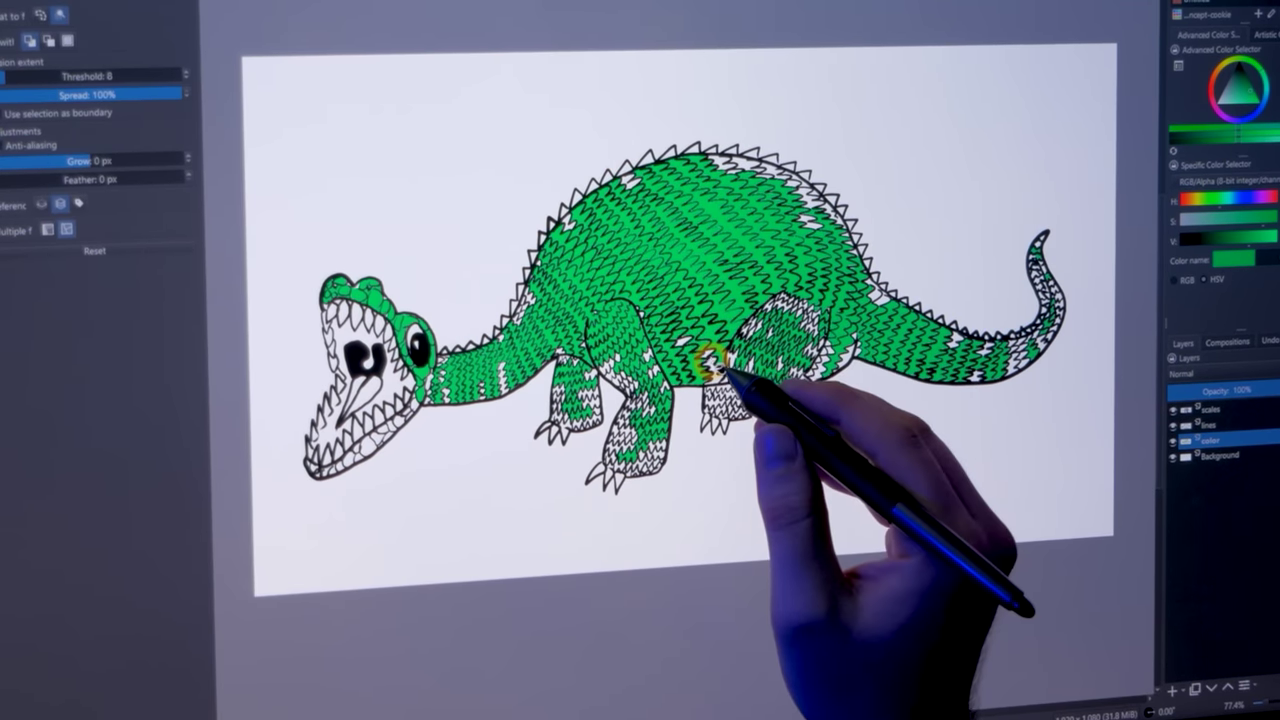
Step: Enclose and fill the hedgehog with blue #4c748f using a freehand lasso, including its quills and mouth area
left_click(88, 112)
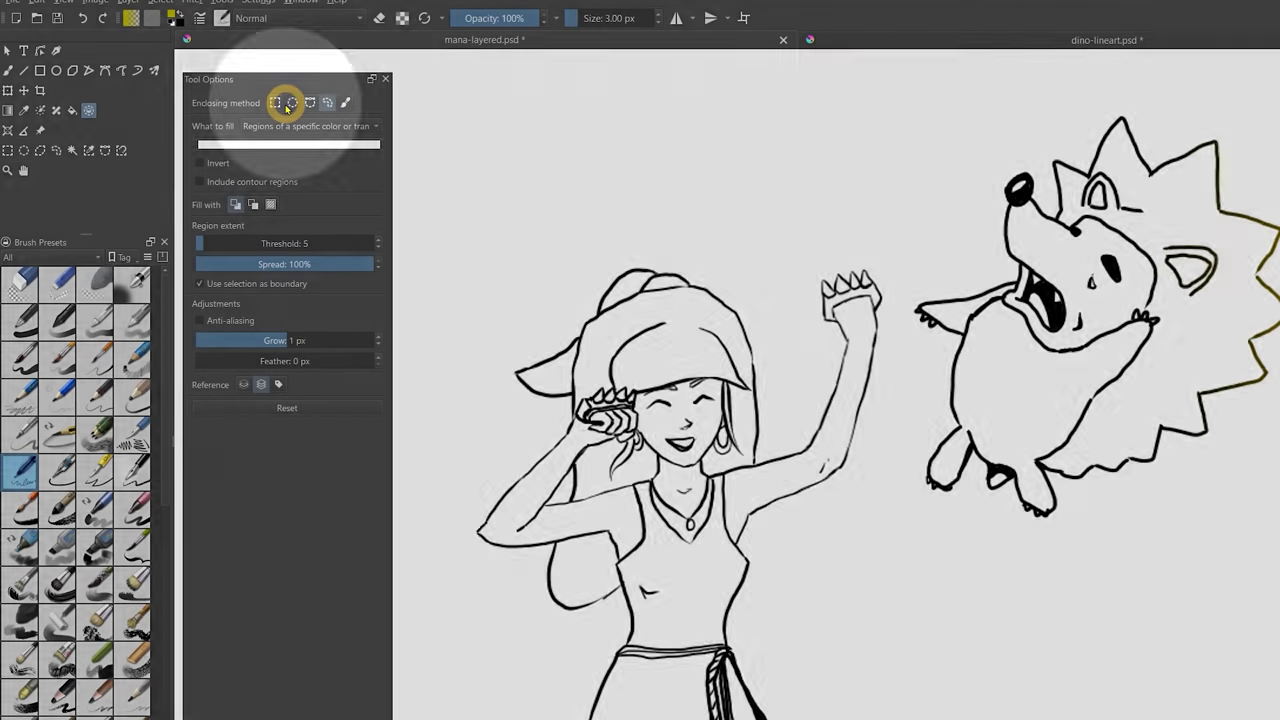
left_click(276, 104)
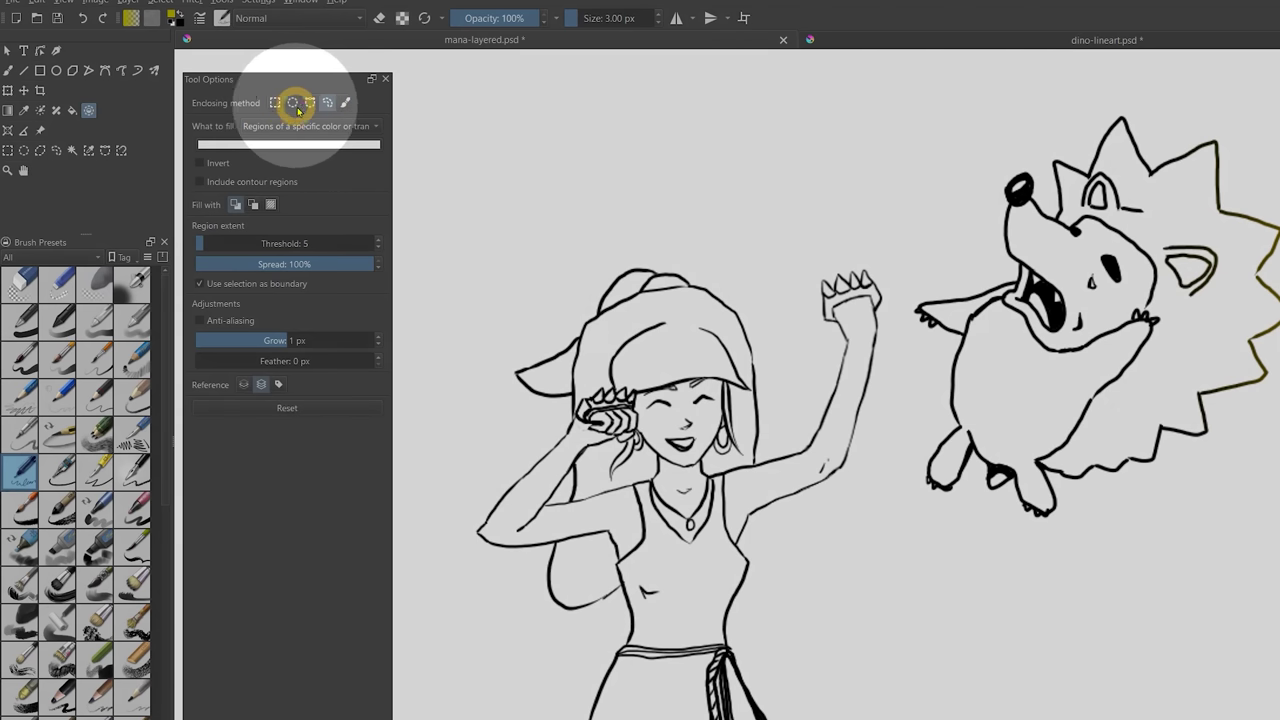
left_click(345, 105)
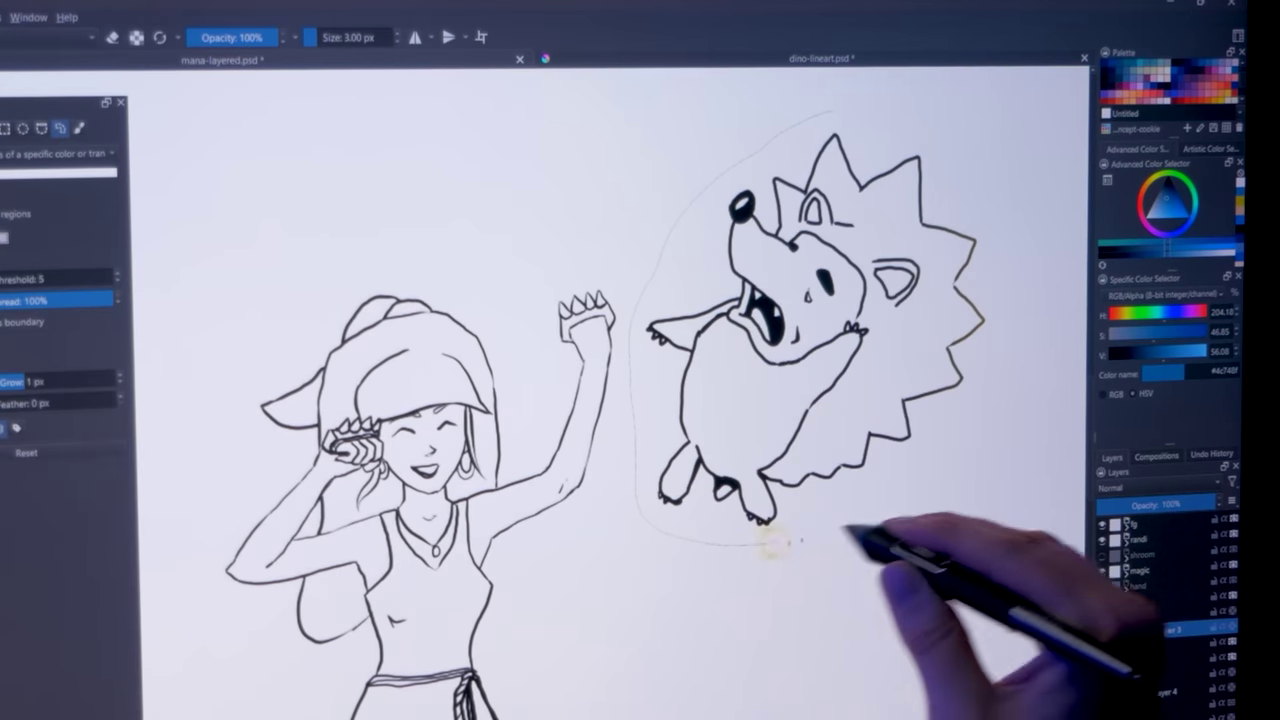
mouse_move(775, 543)
left_mouse_down()
mouse_move(1001, 347)
mouse_move(860, 120)
left_mouse_up()
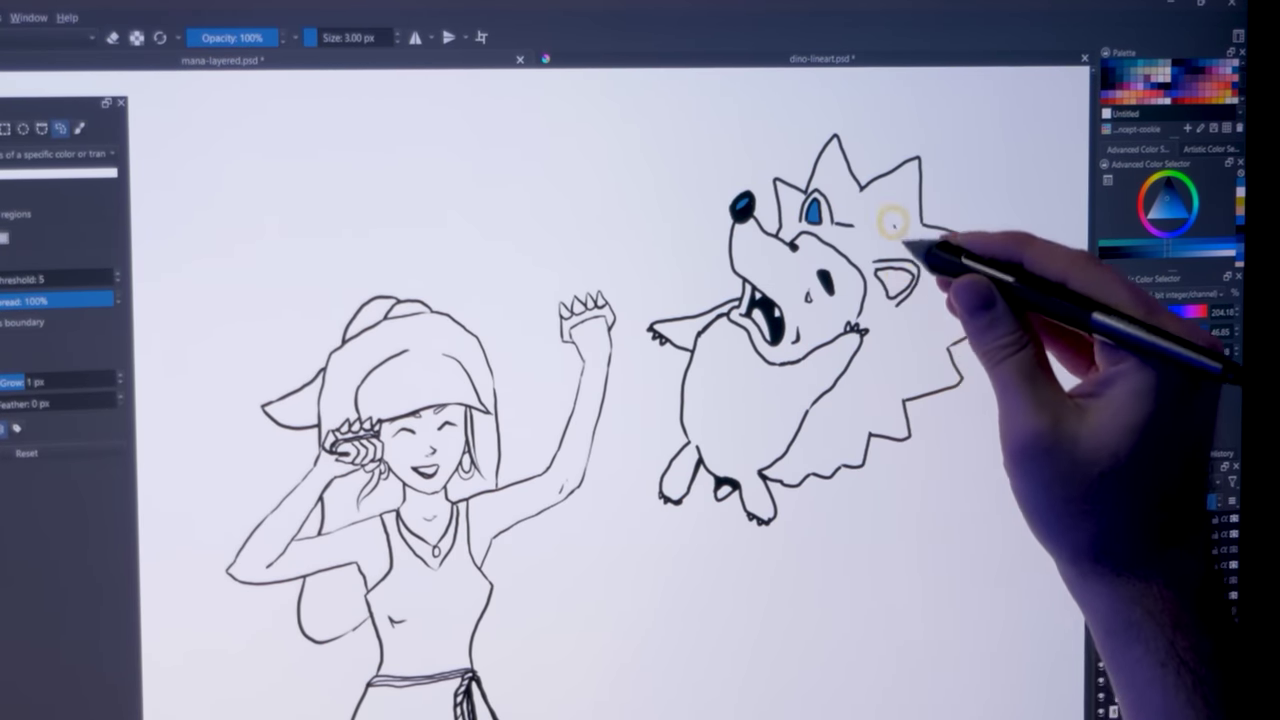
mouse_move(885, 214)
left_mouse_down()
mouse_move(899, 263)
mouse_move(885, 298)
mouse_move(880, 268)
left_mouse_up()
mouse_move(750, 298)
left_mouse_down()
mouse_move(773, 334)
mouse_move(760, 310)
left_mouse_up()
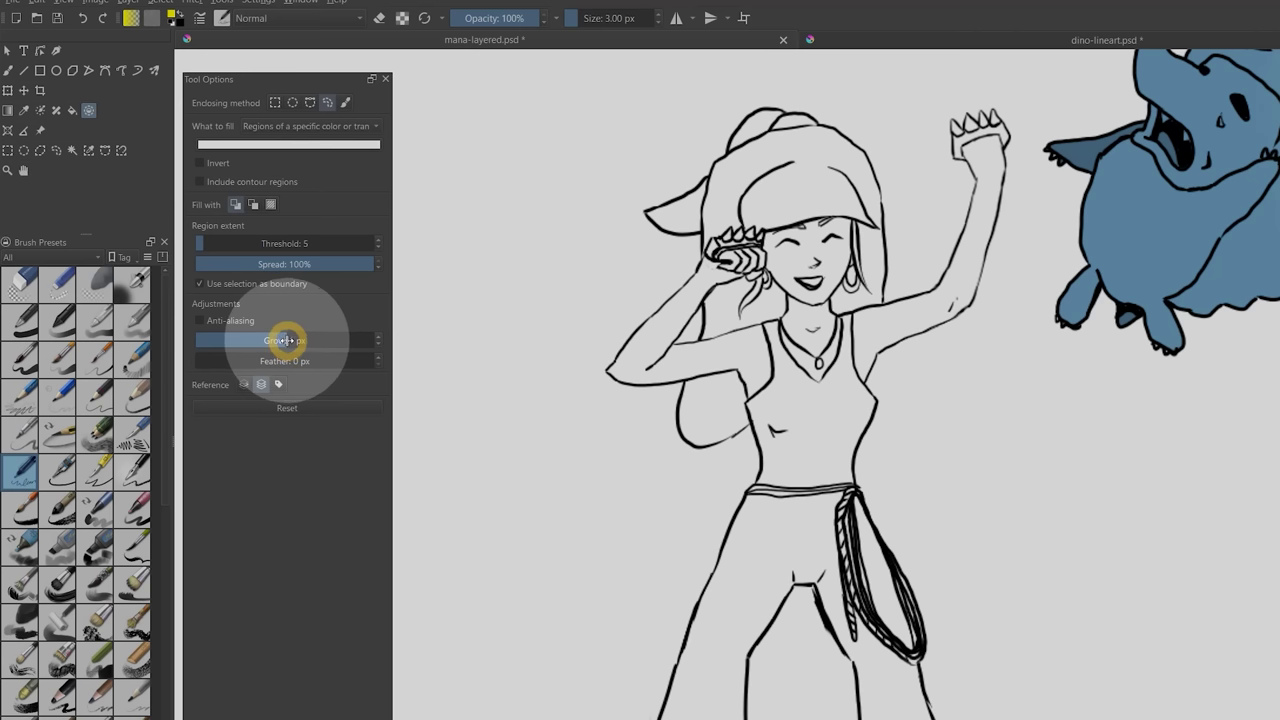
Step: Enclose and fill regions of a specific color or transparent, making the woman's hair yellow and her skin orange
left_click(275, 126)
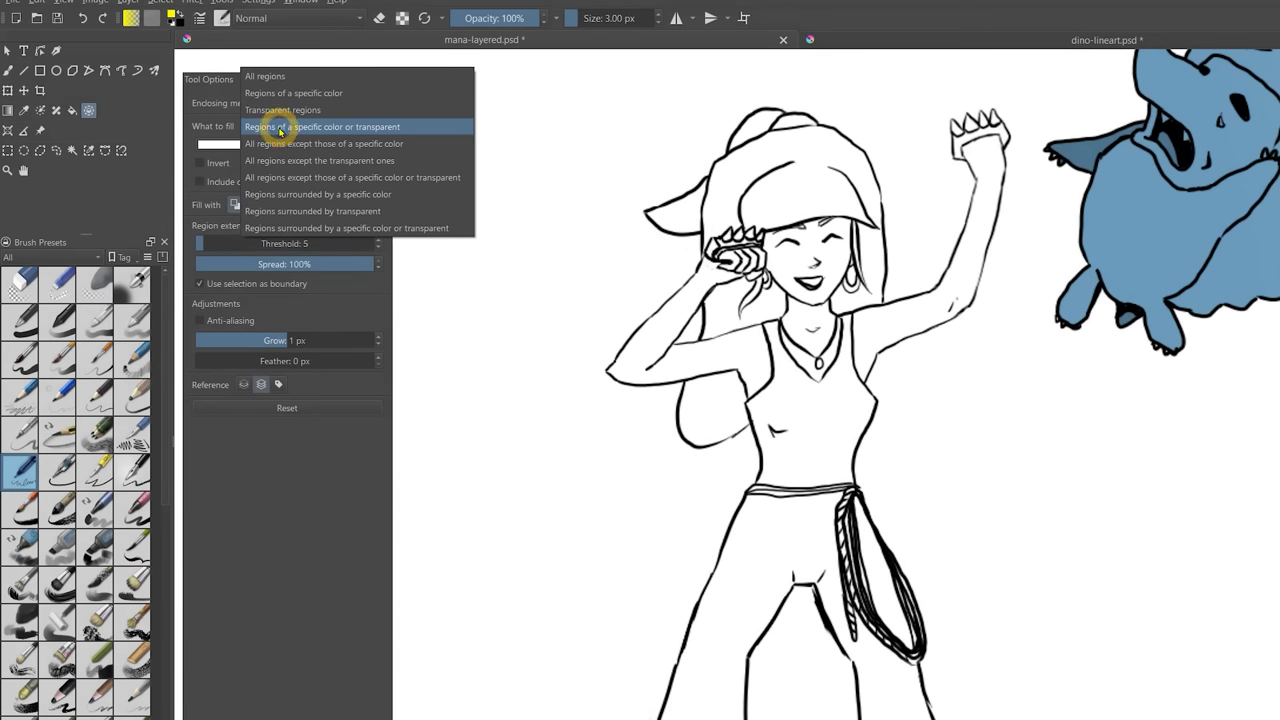
left_click(281, 128)
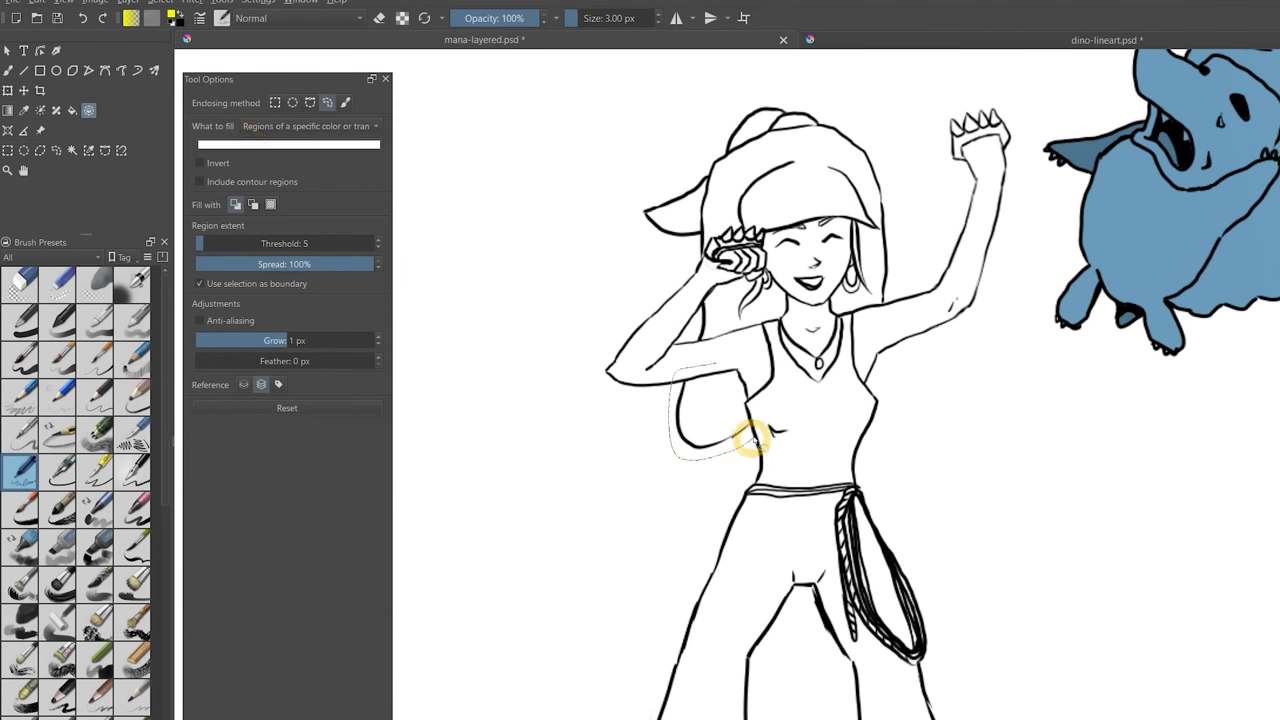
left_click(700, 412)
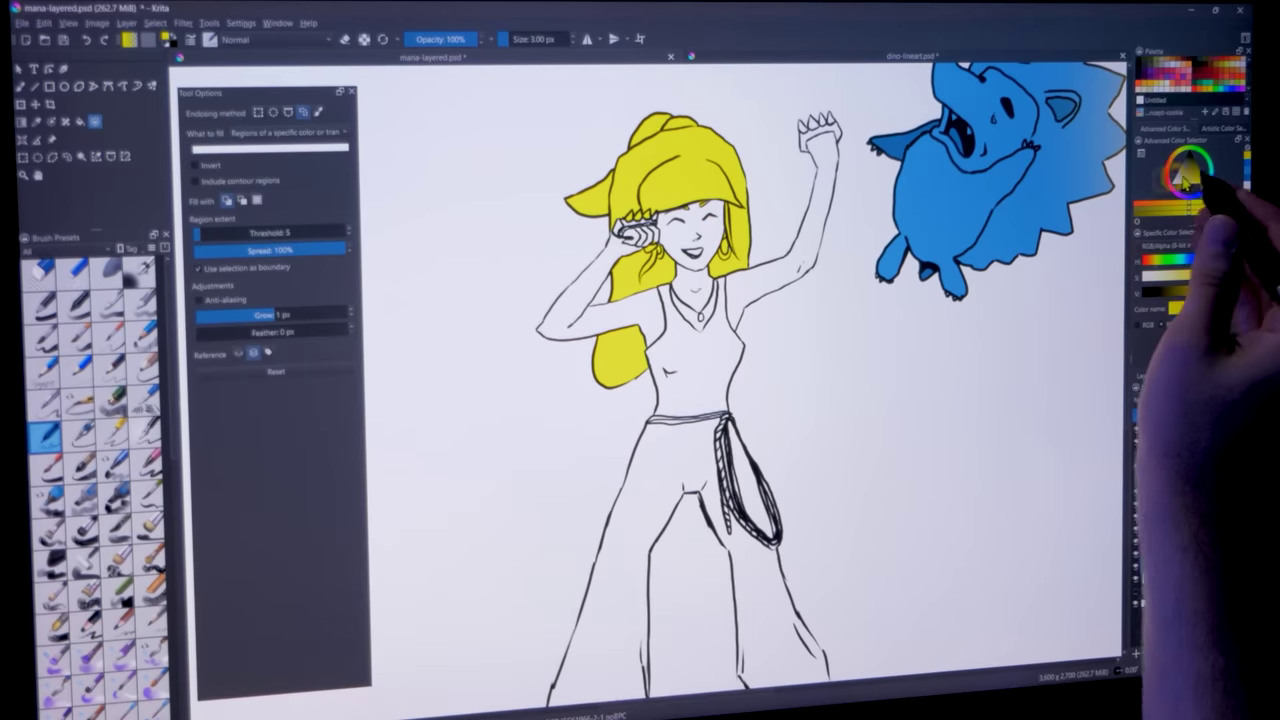
left_click(1183, 183)
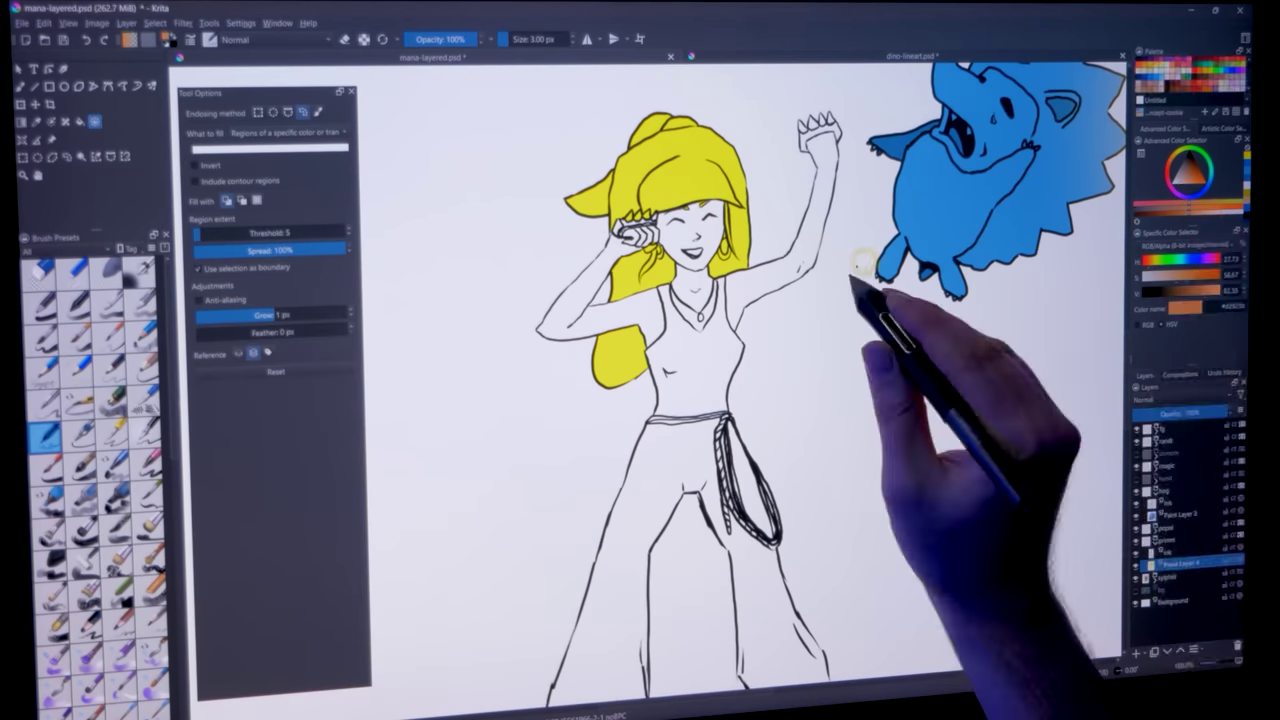
mouse_move(857, 274)
left_mouse_down()
mouse_move(634, 286)
mouse_move(654, 357)
left_mouse_up()
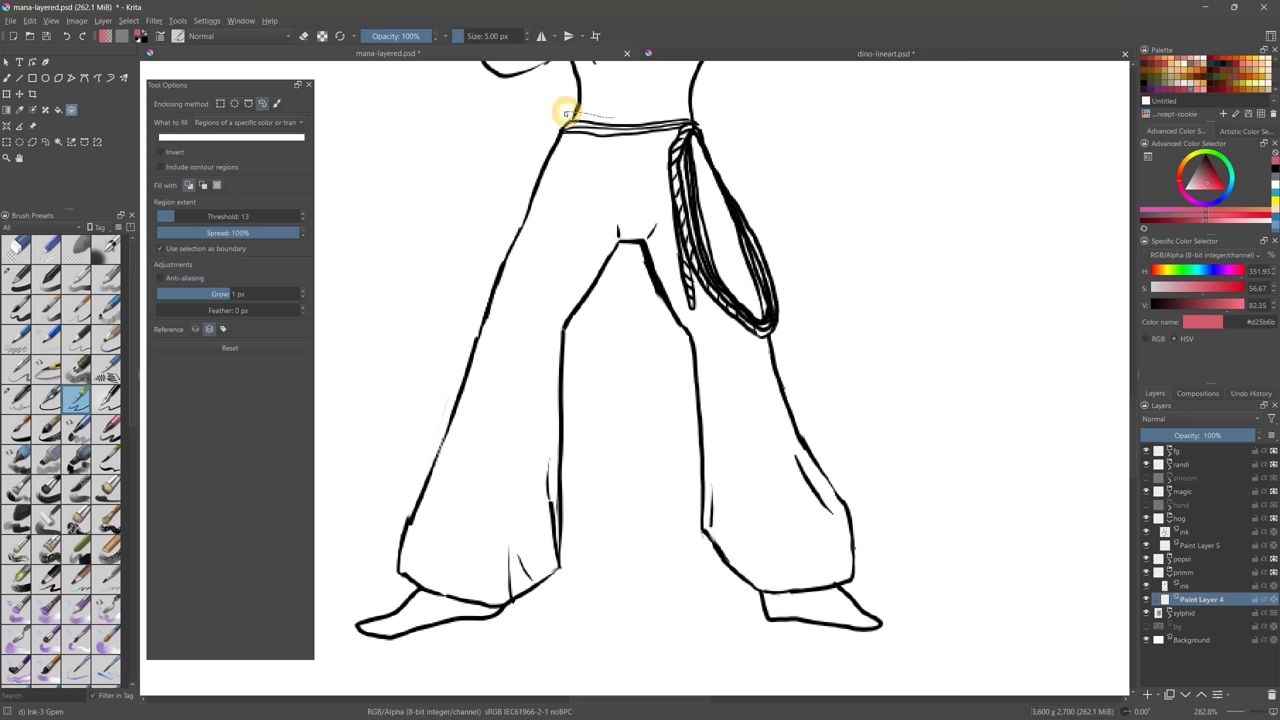
Step: Try filling the woman's trousers with red #d25b6b by enclosing them at fill thresholds of 13 and 22
mouse_move(563, 109)
left_mouse_down()
mouse_move(571, 549)
mouse_move(776, 605)
mouse_move(669, 106)
mouse_move(705, 108)
left_mouse_up()
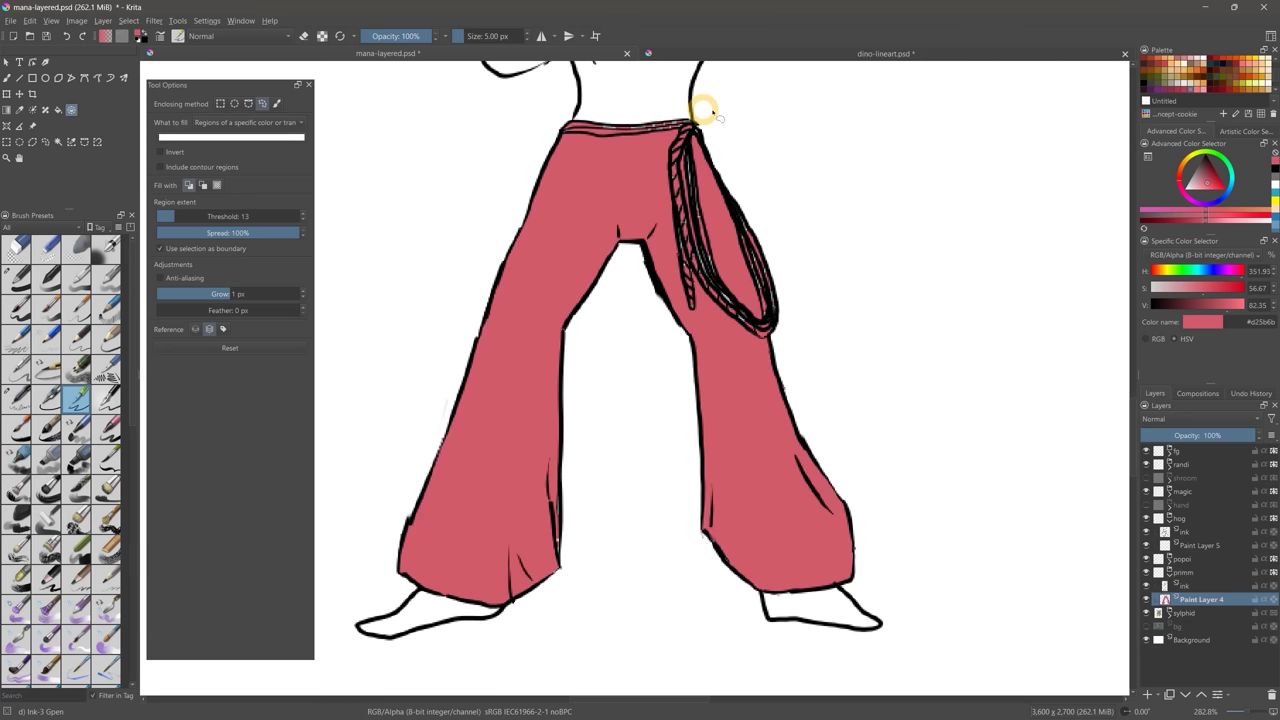
left_click(186, 216)
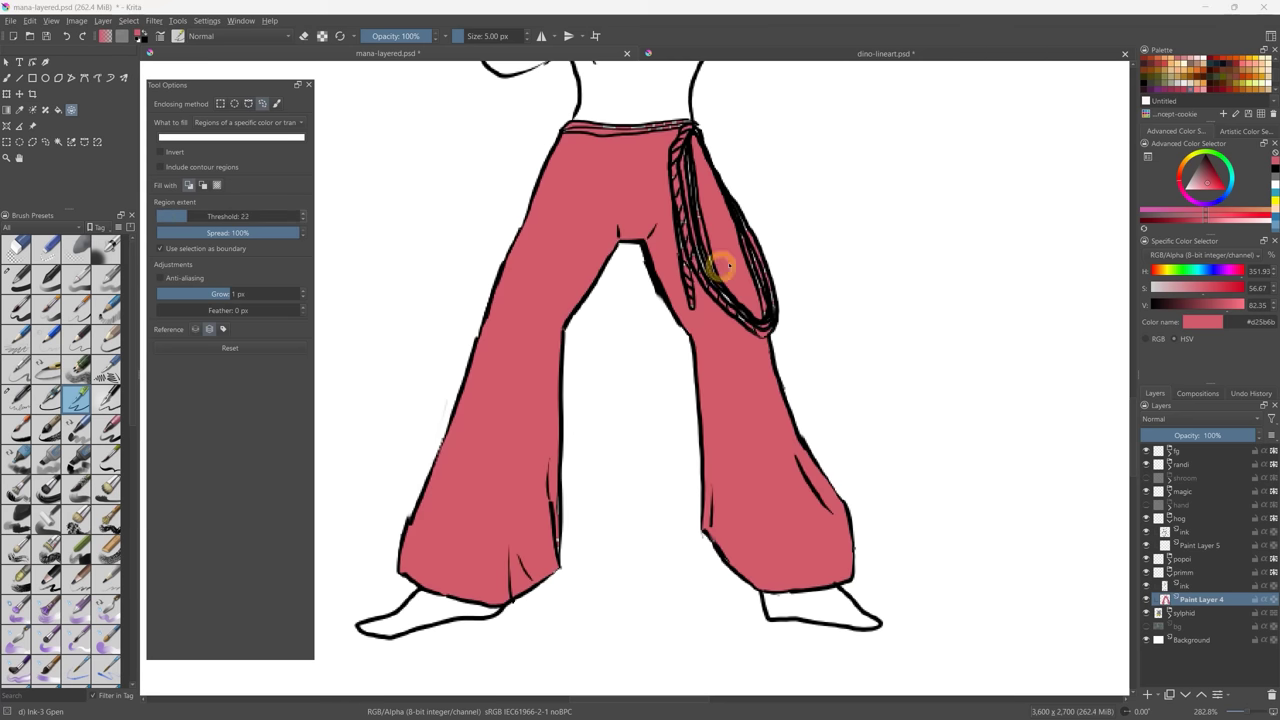
key("ctrl+z")
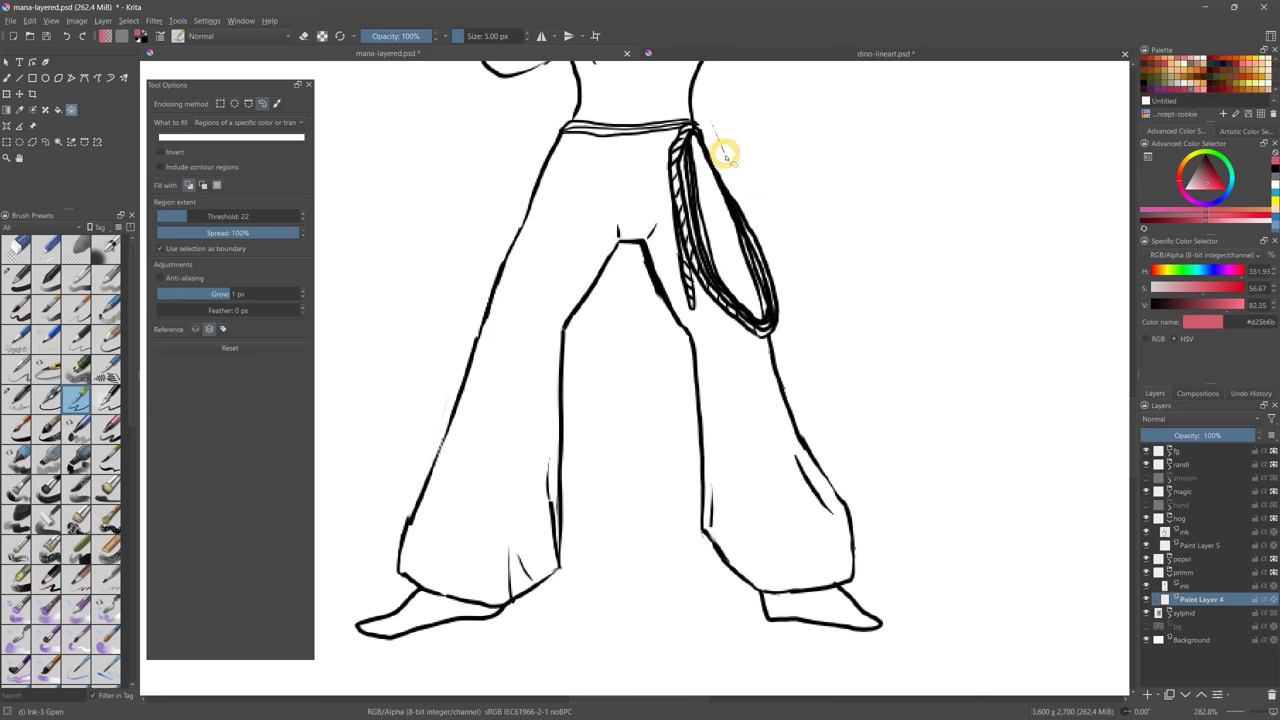
mouse_move(861, 496)
left_mouse_down()
mouse_move(842, 594)
mouse_move(681, 512)
left_mouse_up()
mouse_move(578, 405)
left_mouse_down()
mouse_move(397, 586)
mouse_move(427, 389)
mouse_move(565, 118)
left_mouse_up()
key("ctrl+z")
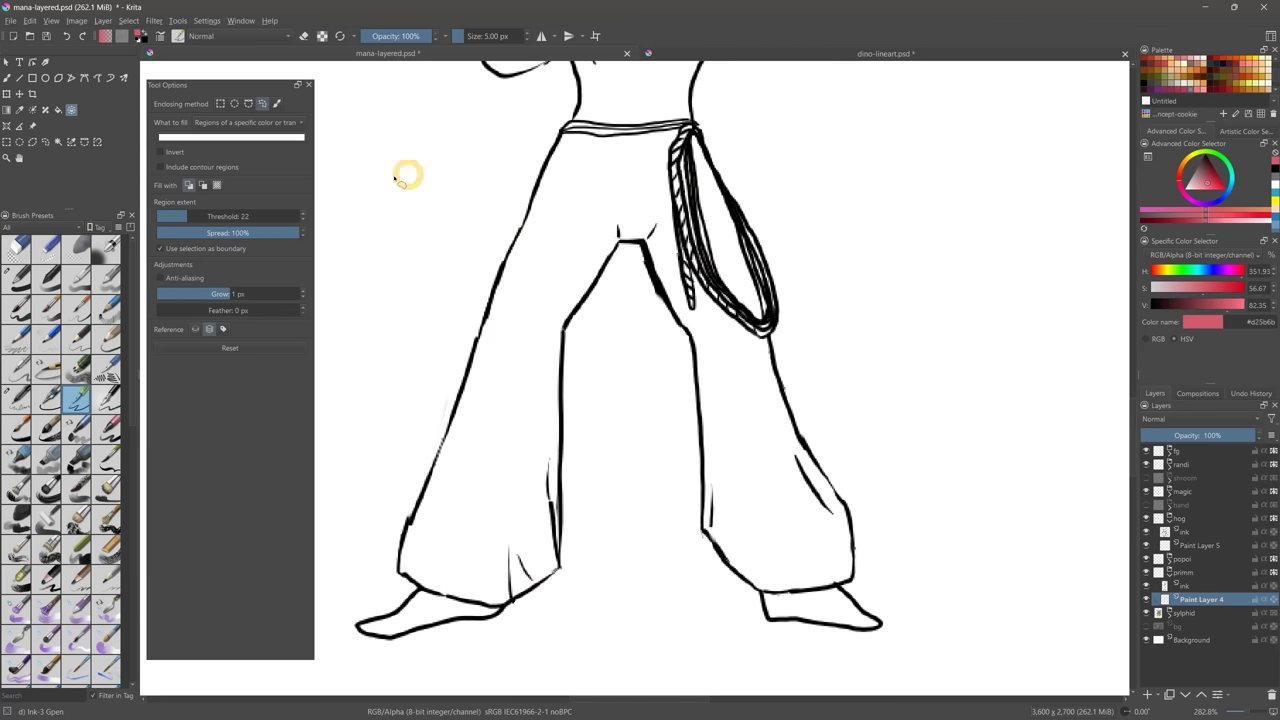
Step: Set the fill threshold to 5 and try enclosing the woman's trousers to fill them red
left_click(175, 216)
mouse_move(703, 108)
left_mouse_down()
mouse_move(770, 257)
mouse_move(857, 597)
mouse_move(698, 562)
mouse_move(641, 319)
mouse_move(586, 390)
mouse_move(523, 607)
mouse_move(374, 565)
mouse_move(492, 232)
mouse_move(564, 110)
mouse_move(737, 117)
left_mouse_up()
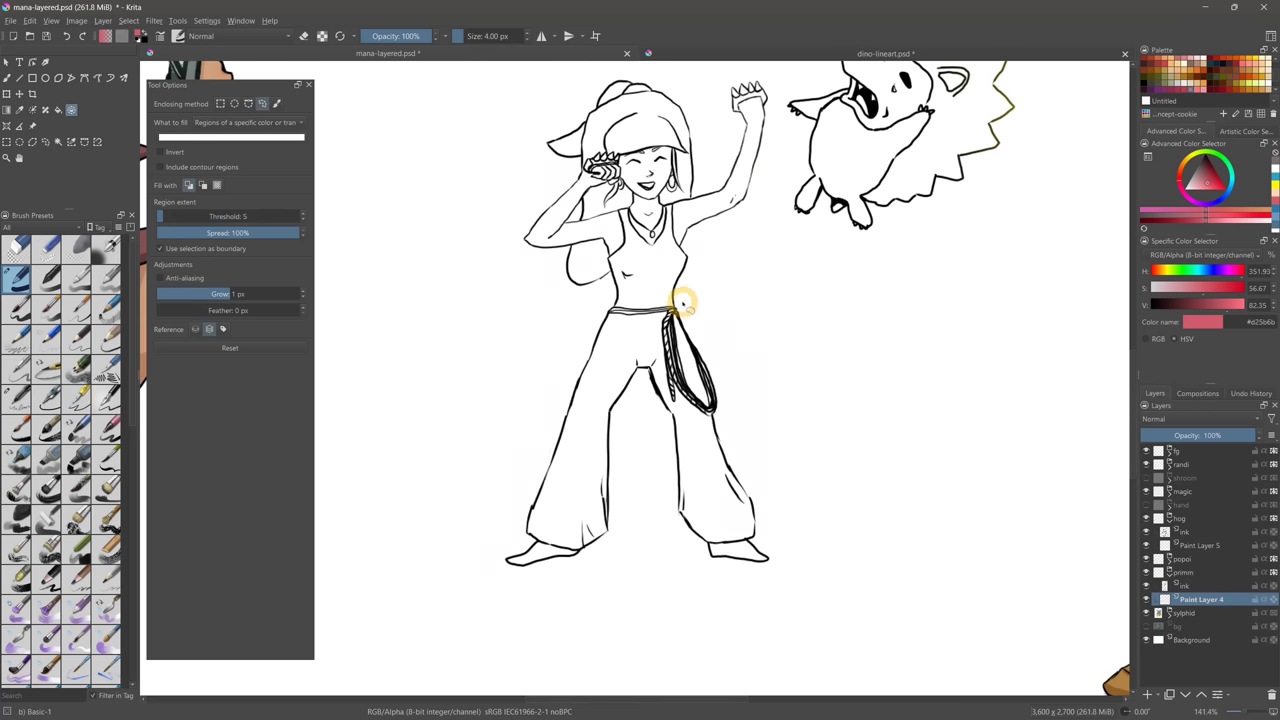
mouse_move(686, 294)
left_mouse_down()
mouse_move(654, 517)
mouse_move(588, 326)
left_mouse_up()
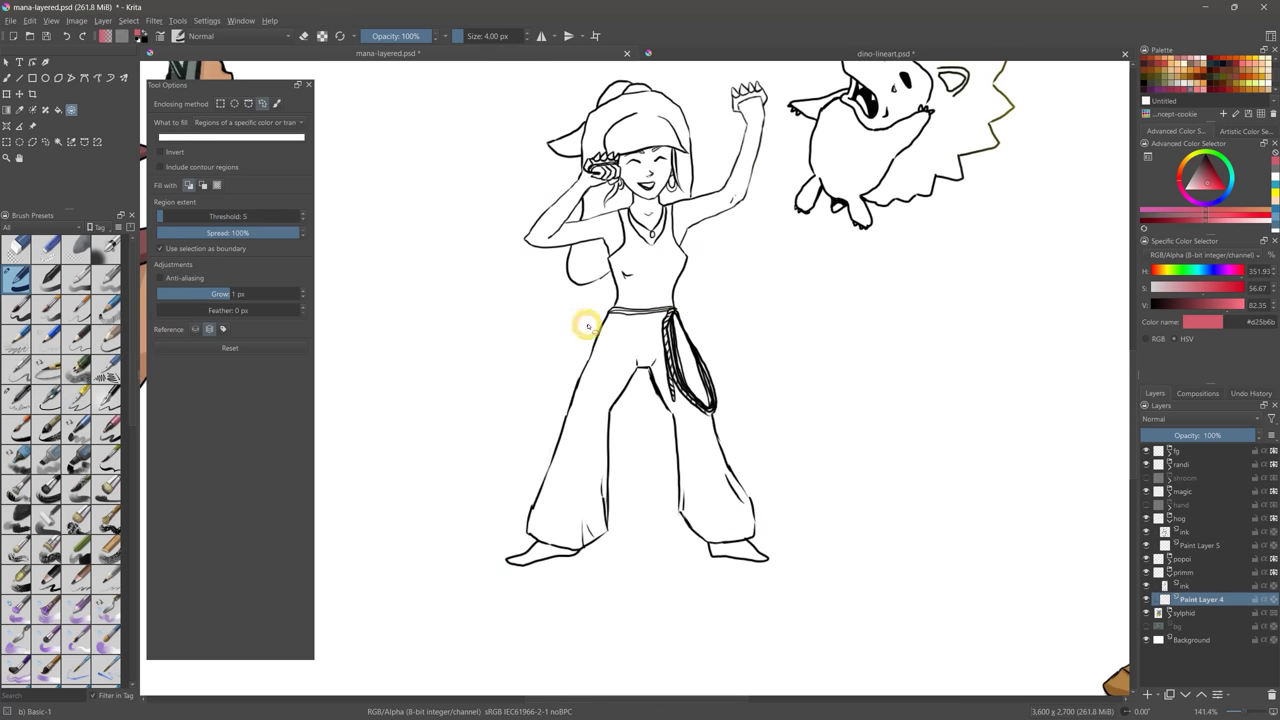
left_click_drag(636, 440, 595, 296)
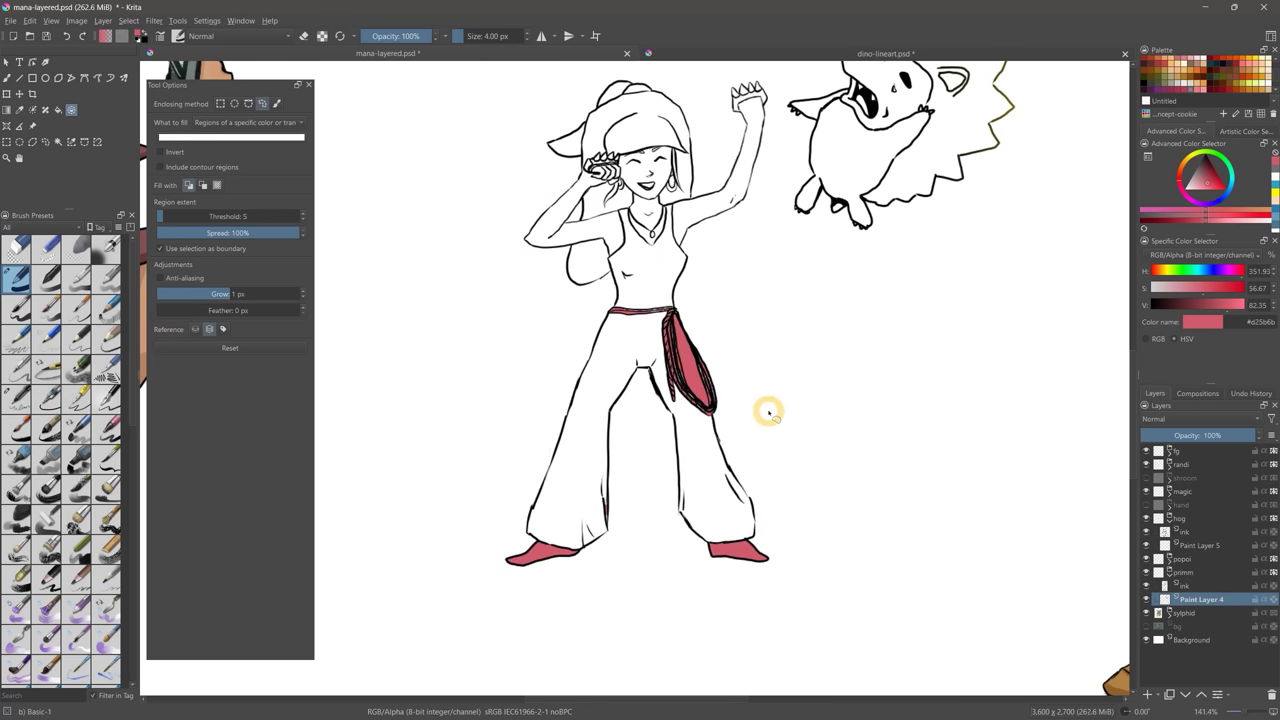
key("ctrl+z")
Step: Enclose and fill the woman's trousers with red #d25b6b and touch up the lower leg with the brush
left_click(7, 158)
double_click(651, 448)
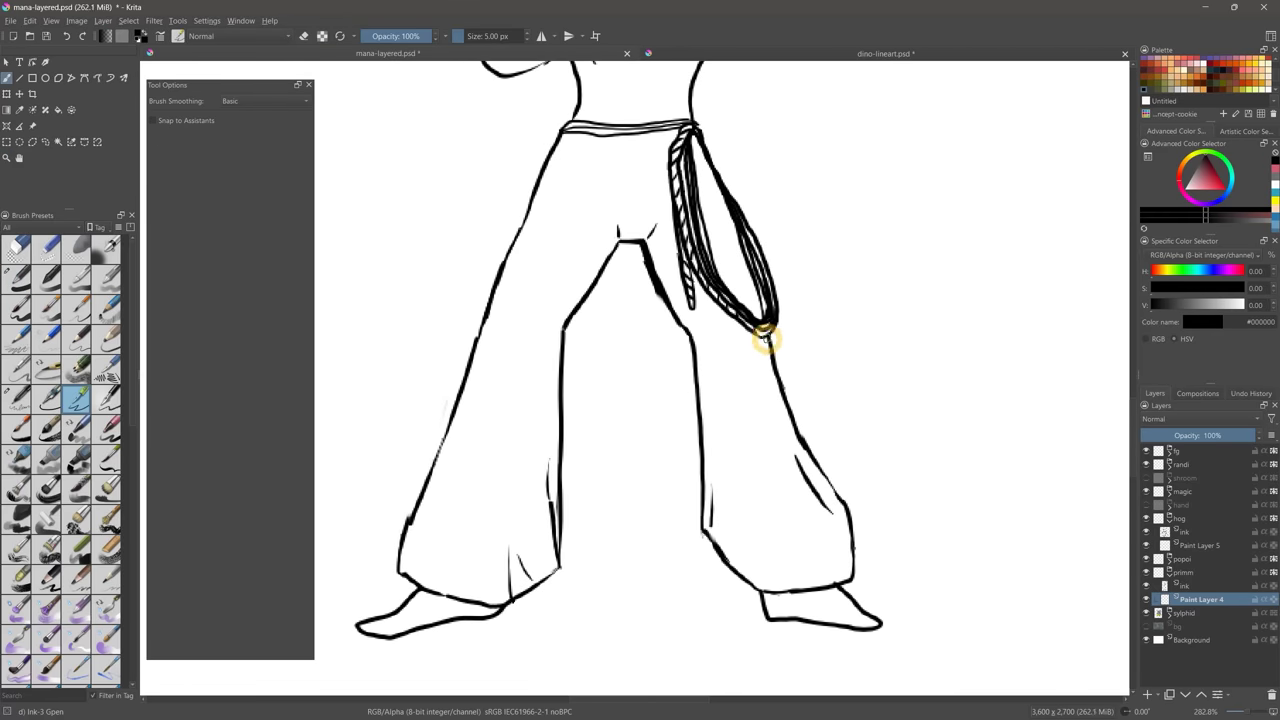
left_click(71, 110)
left_click(1275, 168)
mouse_move(712, 126)
left_mouse_down()
mouse_move(809, 600)
mouse_move(654, 104)
mouse_move(750, 146)
left_mouse_up()
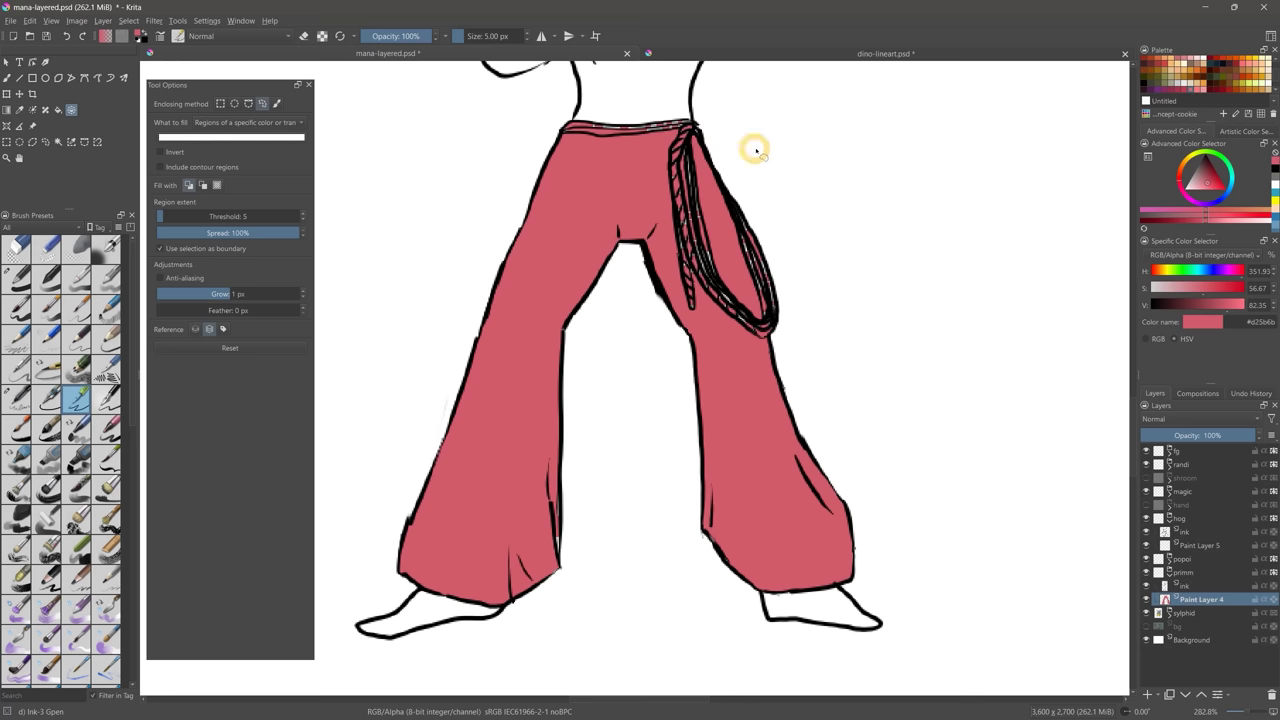
key("b")
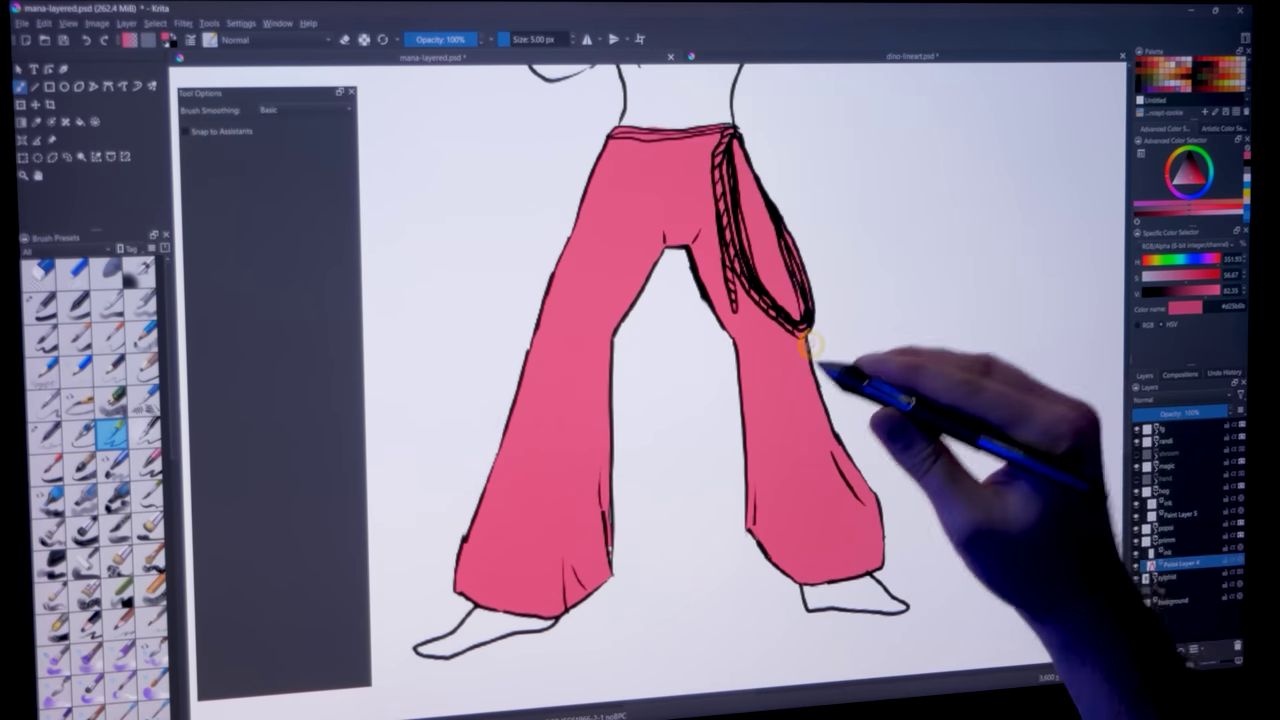
left_click_drag(605, 520, 595, 573)
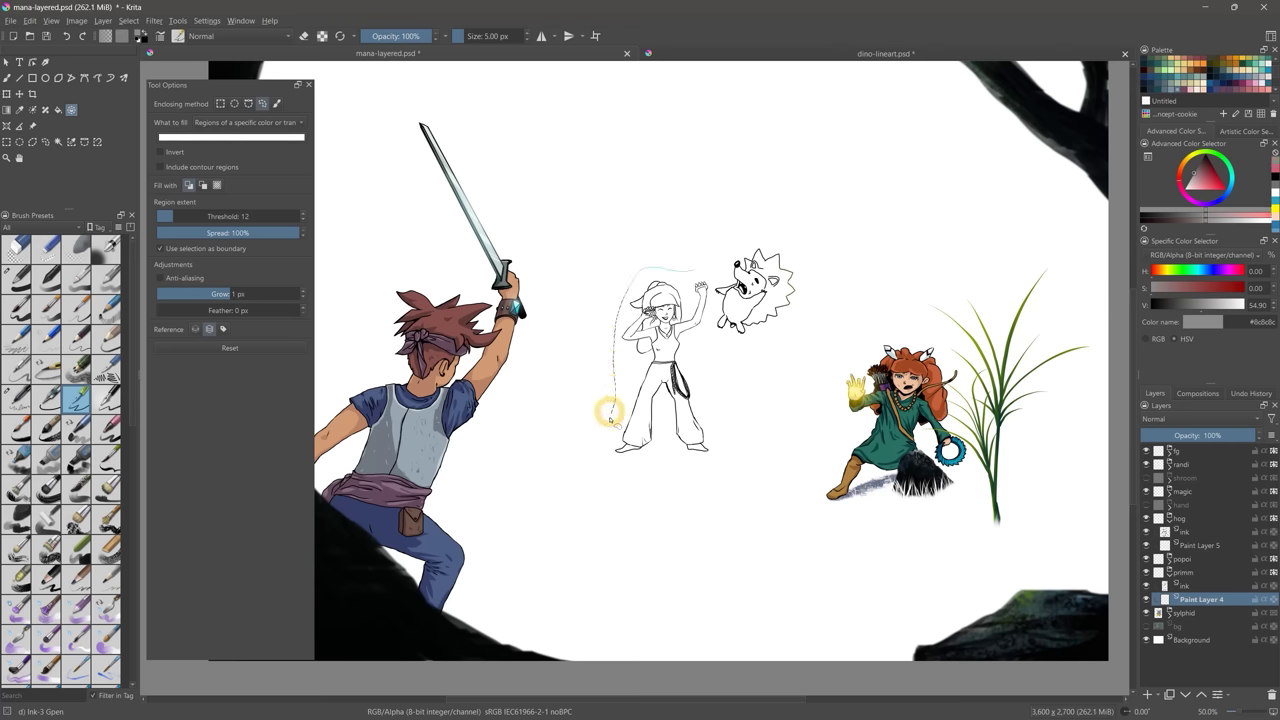
Step: Fill the whole woman with grey #8c8c8c on Paint Layer 4 and the hedgehog with the same grey on Paint Layer 5
left_click_drag(700, 340, 698, 270)
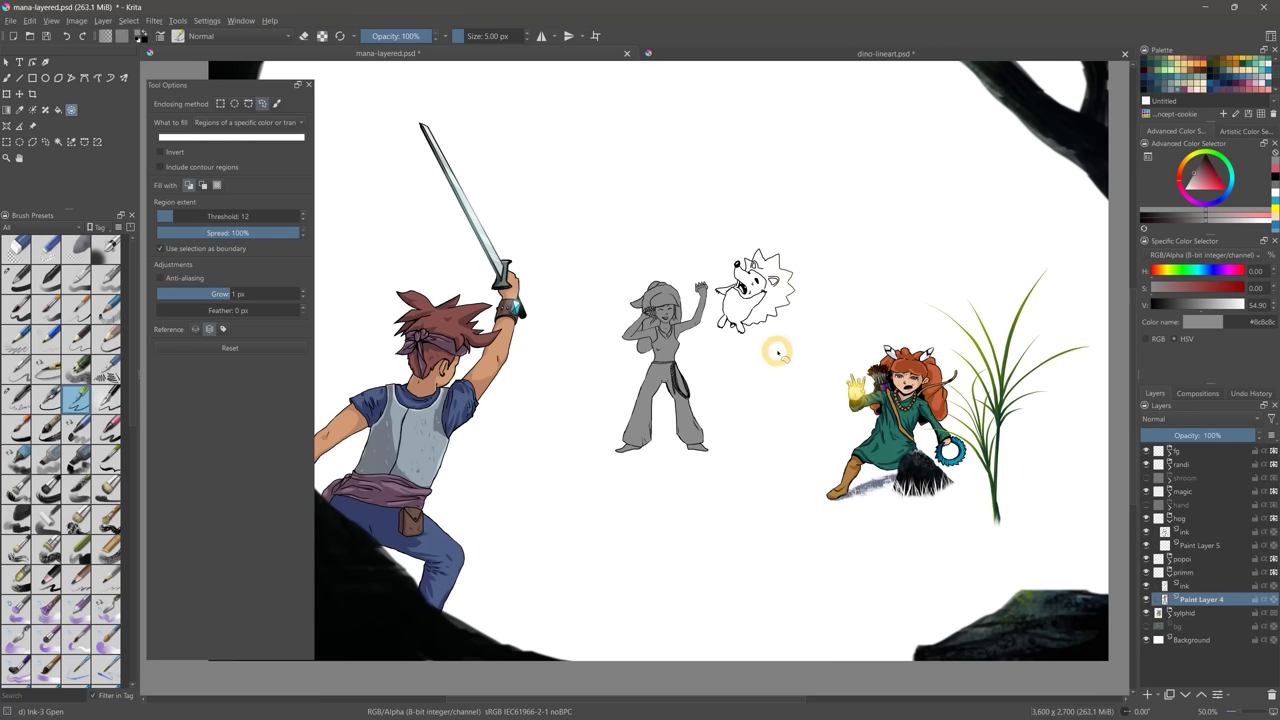
left_click(1192, 546)
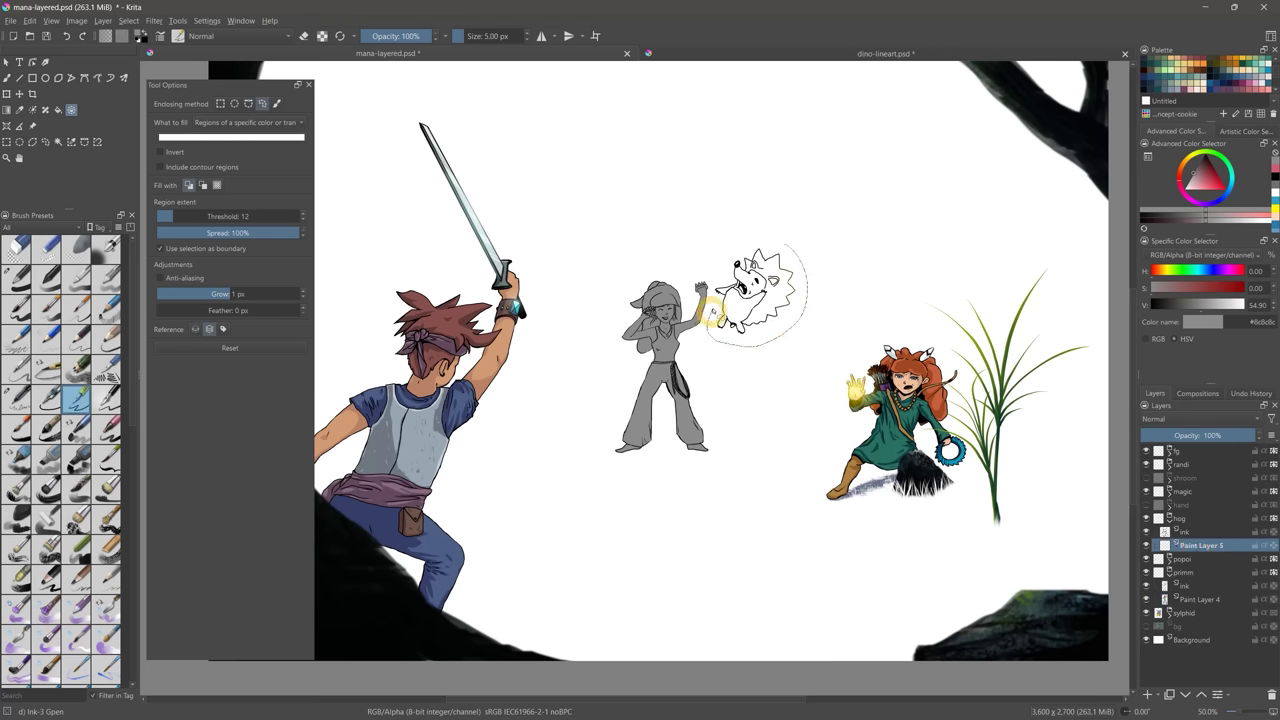
left_click_drag(816, 255, 812, 250)
Step: Show the hidden bg, hand and shroom layers
left_click(1146, 626)
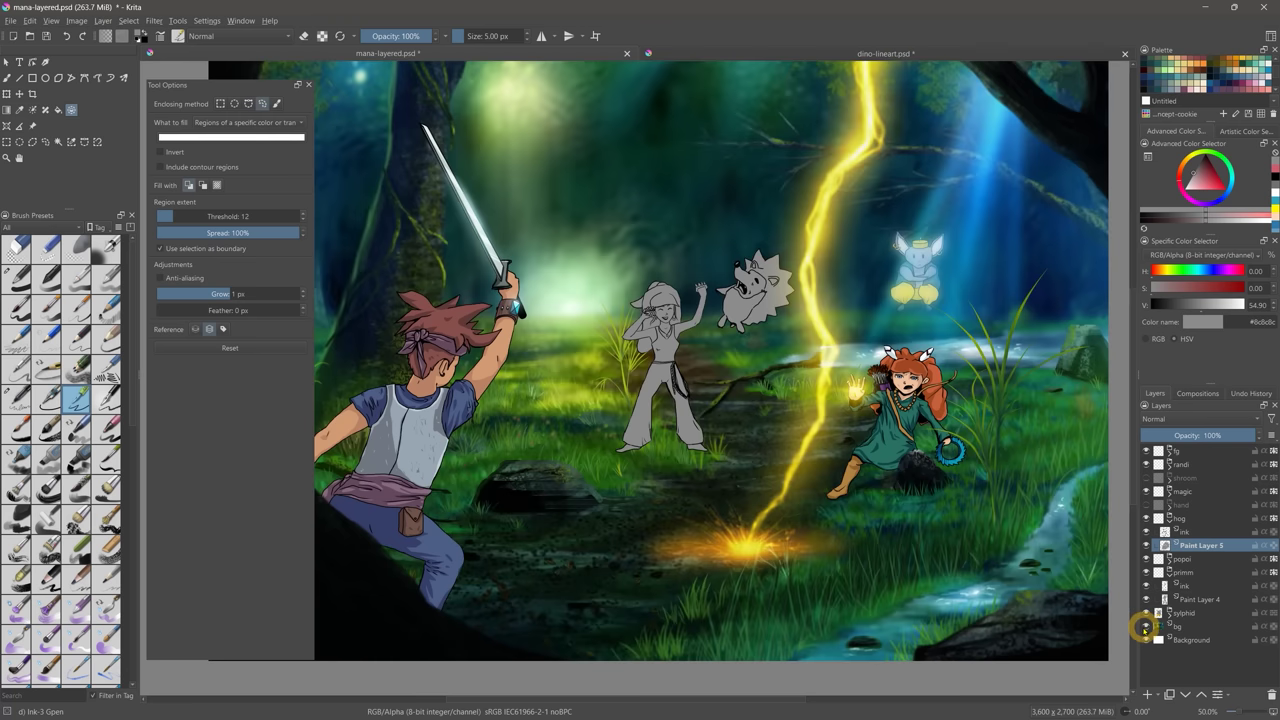
left_click(1146, 505)
left_click(1146, 478)
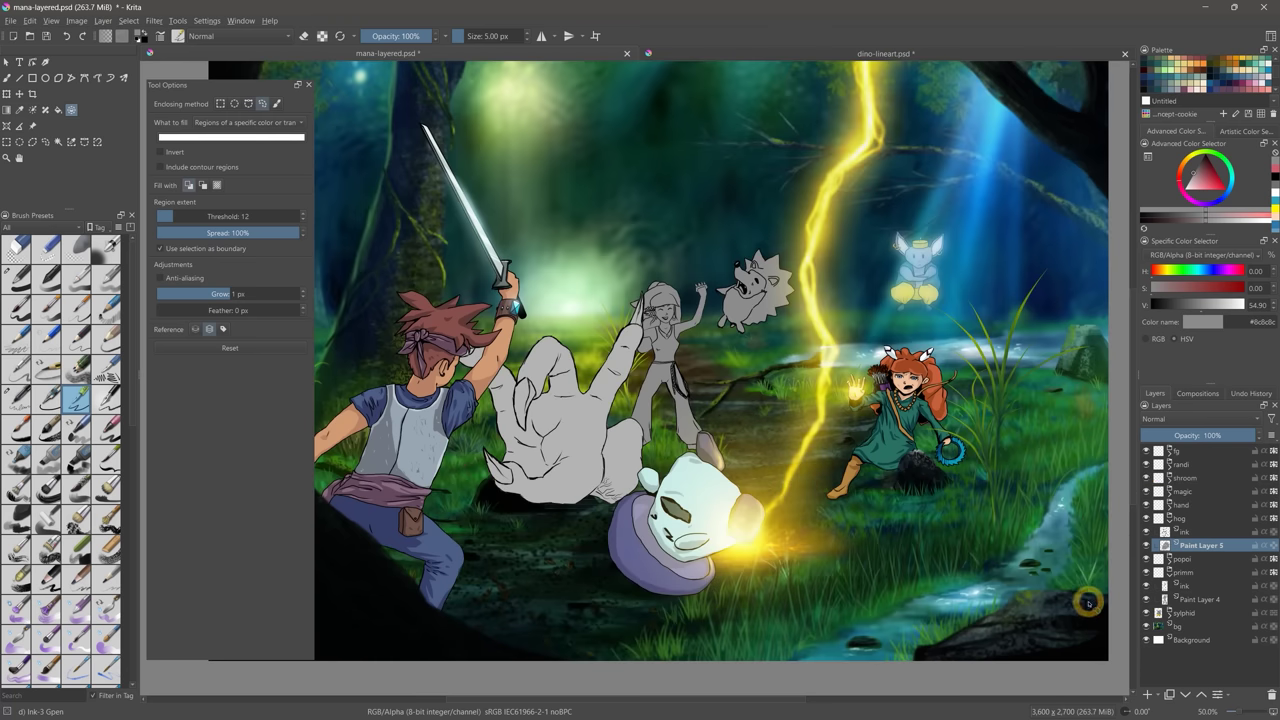
Step: Split Paint Layer 4 into one layer per color, grouped and alpha-locked, with a fuzziness of 20
left_click(7, 158)
double_click(729, 346)
left_click_drag(554, 428, 720, 363)
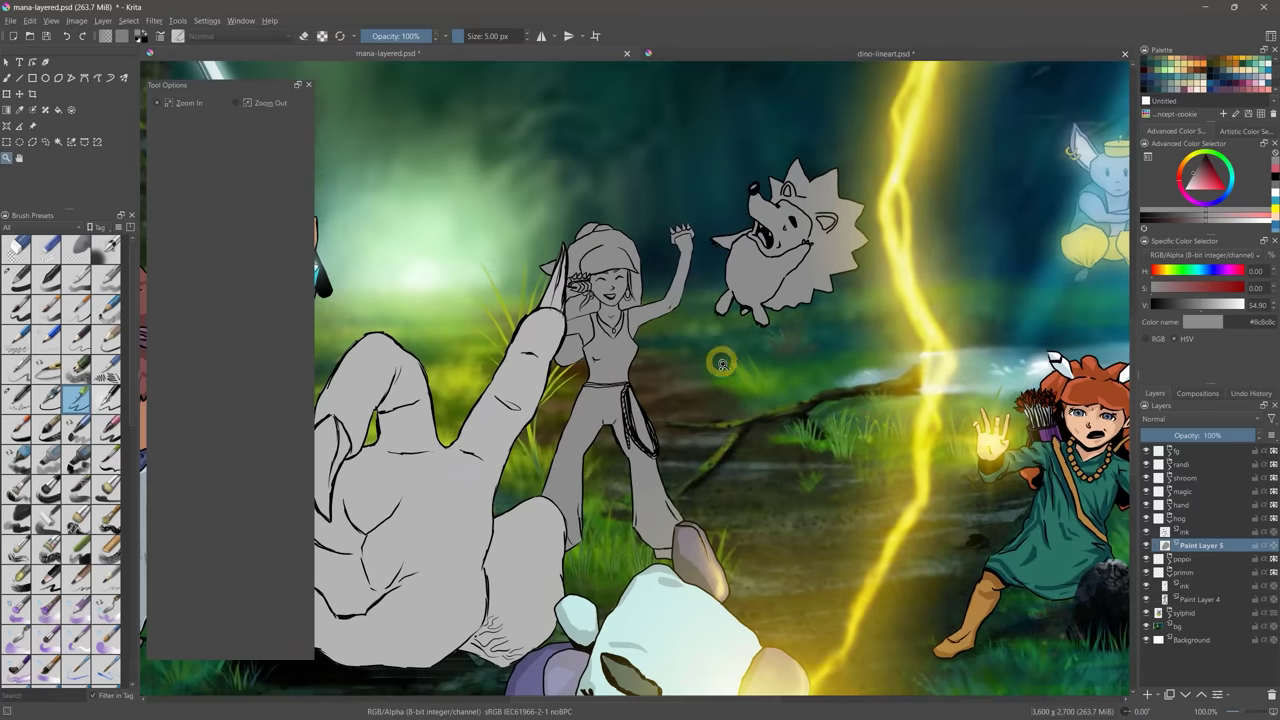
left_click(720, 363)
left_click_drag(680, 426, 817, 400)
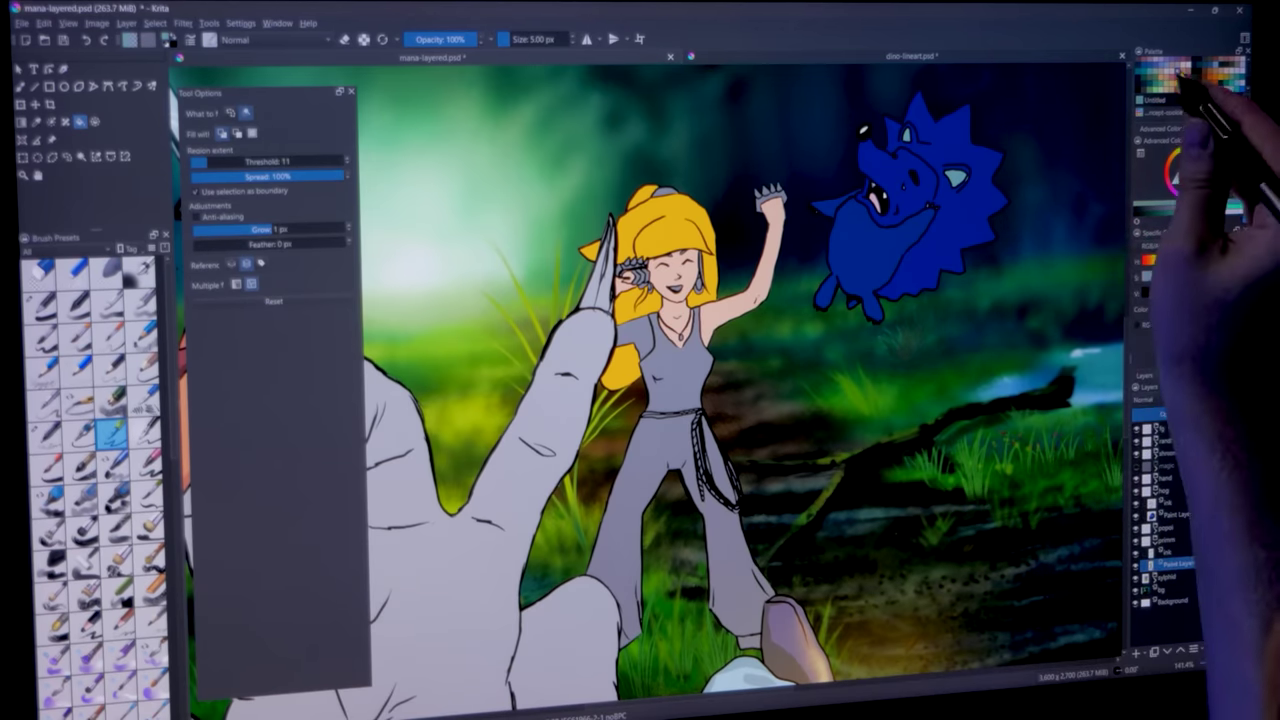
left_click(103, 20)
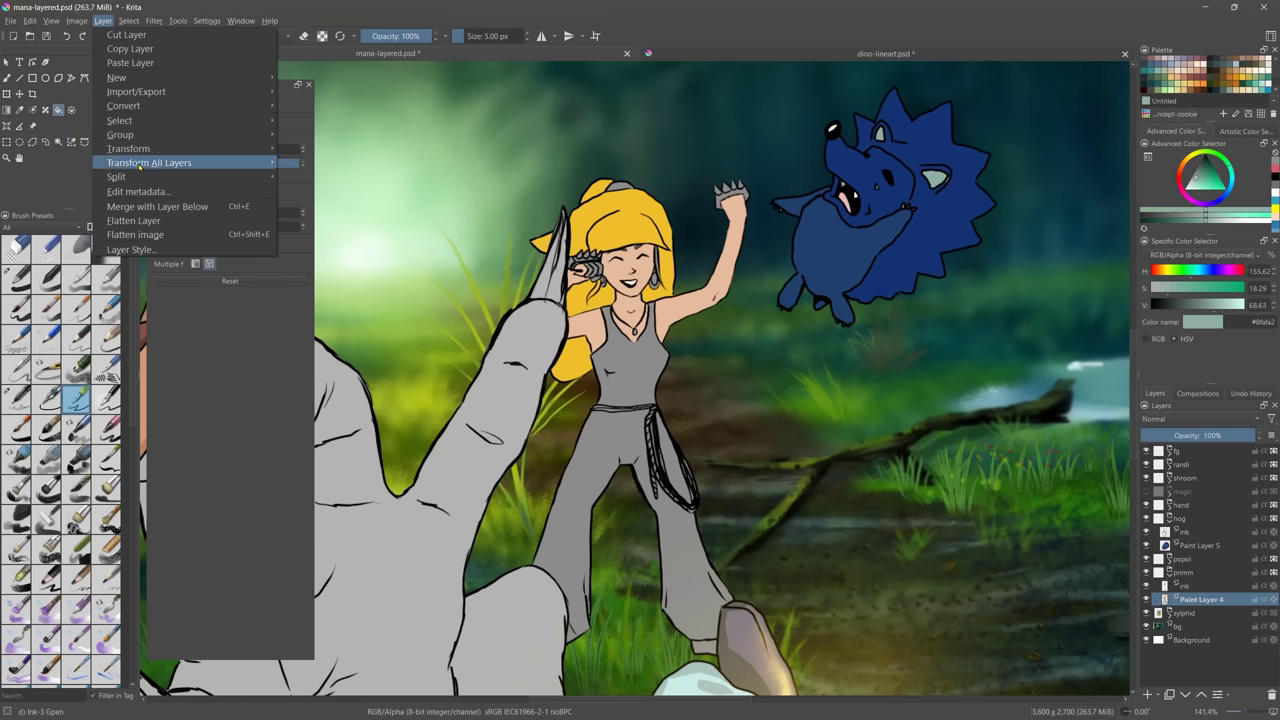
mouse_move(204, 178)
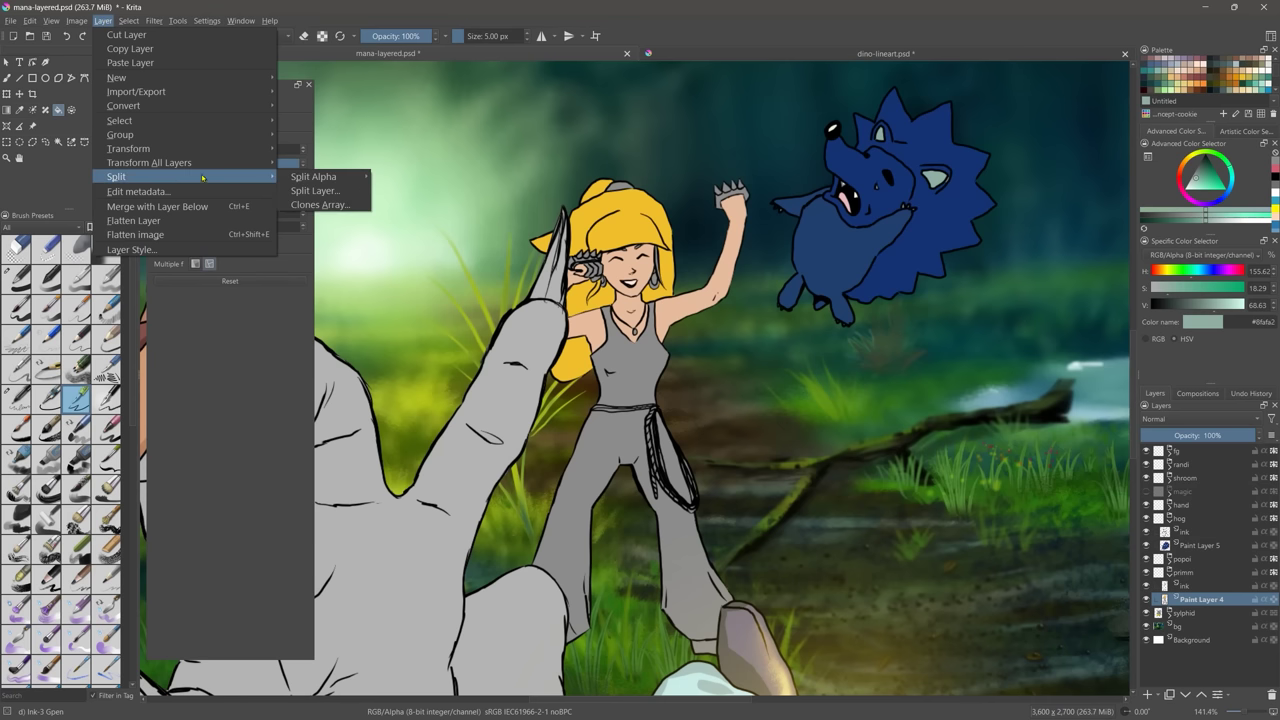
left_click(312, 190)
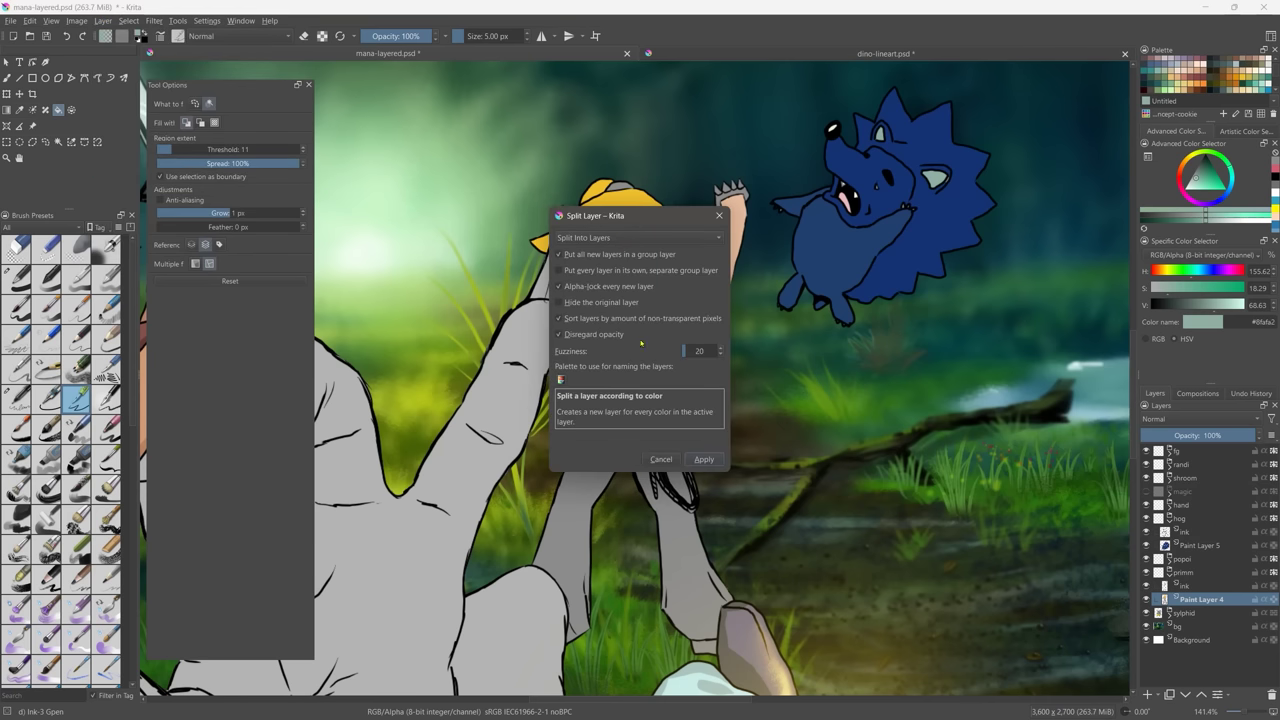
left_click(704, 459)
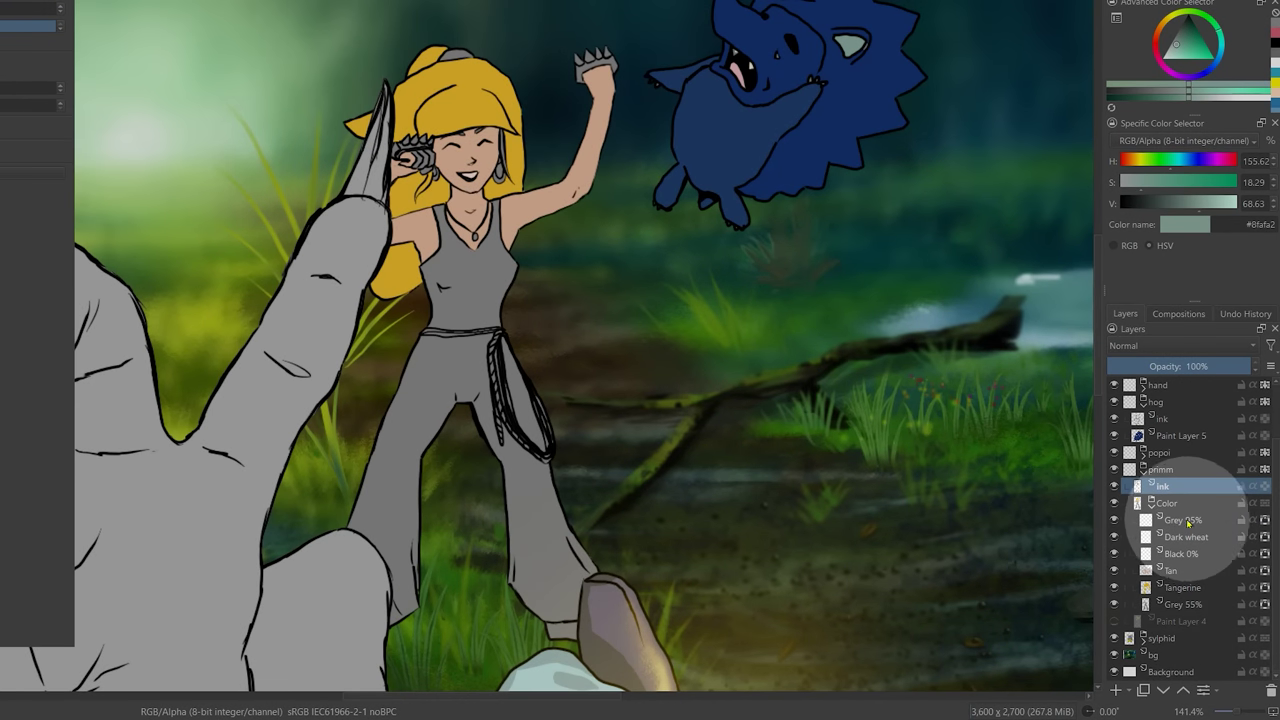
Step: Hide and reshow the Tangerine and Tan color layers to check which areas each one holds
left_click(1114, 588)
left_click(1114, 588)
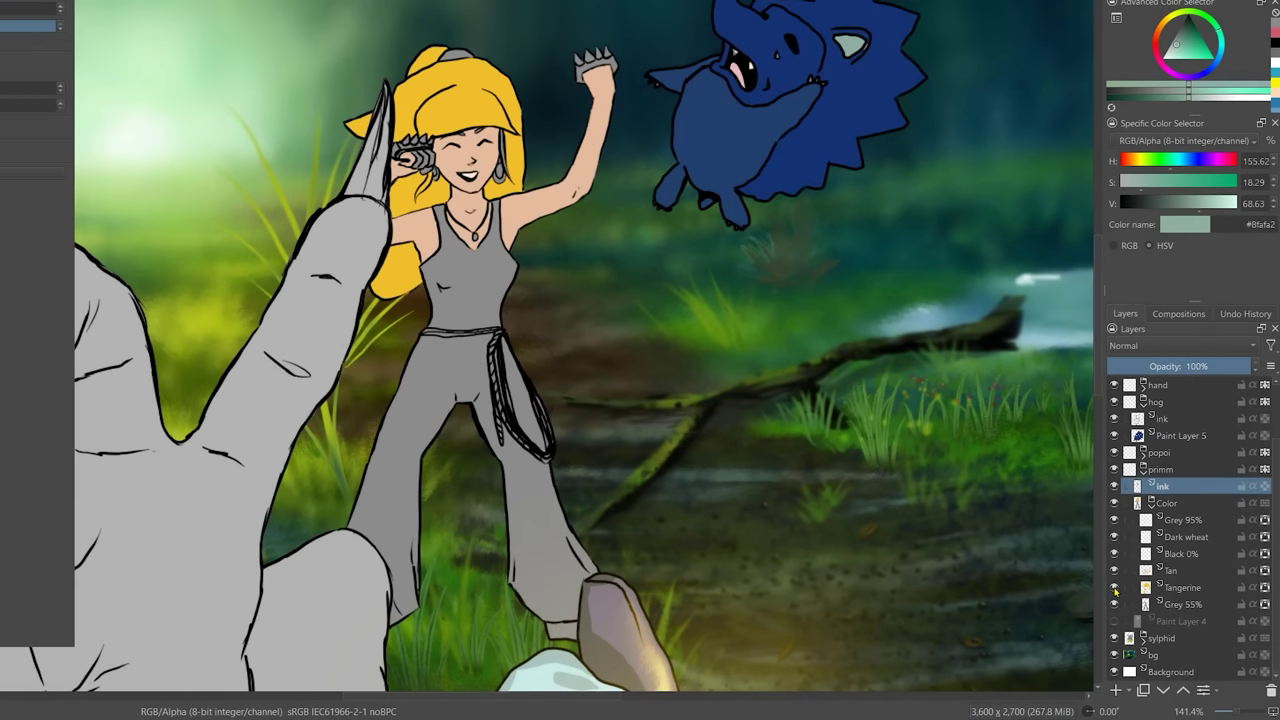
left_click(1114, 570)
left_click(1114, 570)
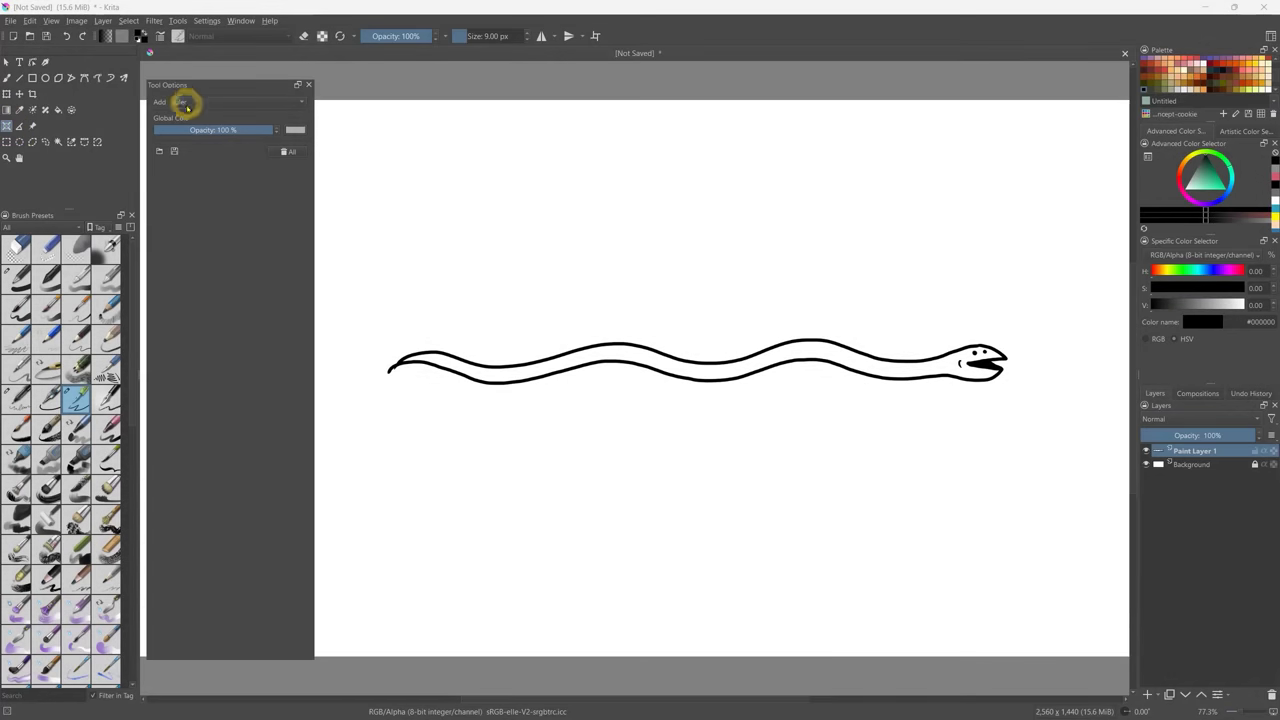
Step: Add a Ruler assistant along the snake from tail tip to mouth and set its subdivisions to 12
left_click(390, 364)
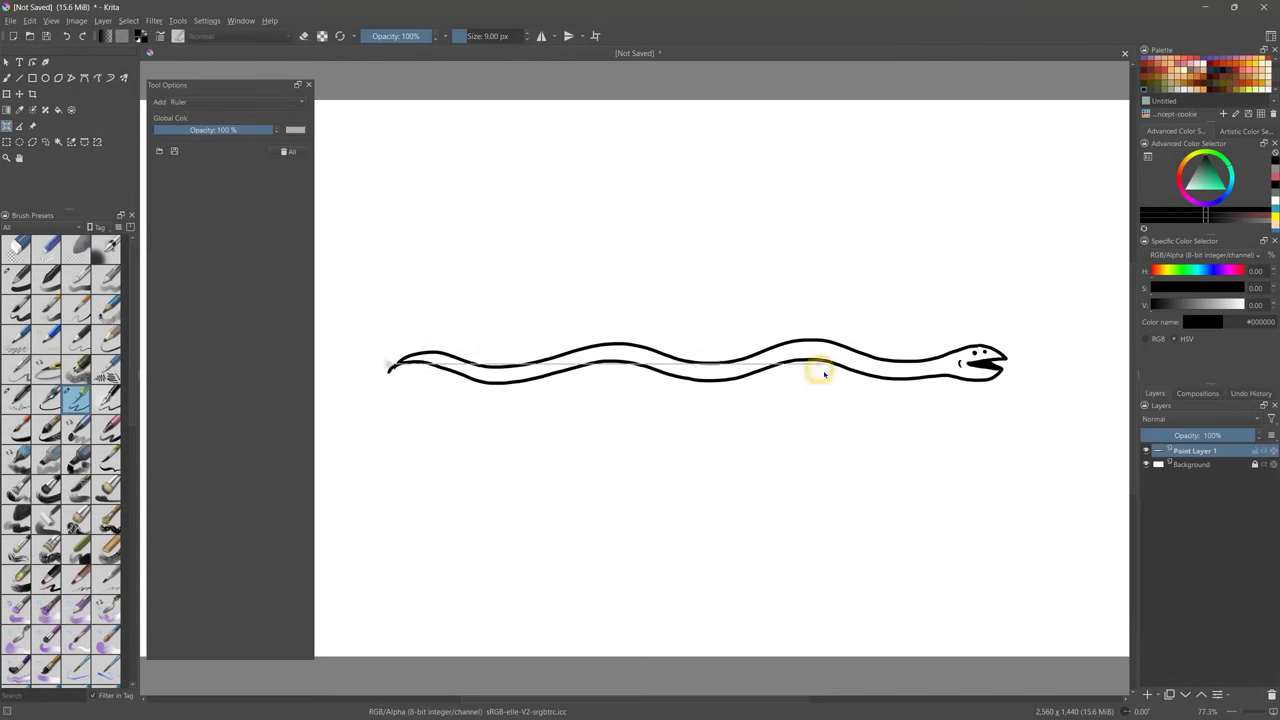
left_click(1006, 374)
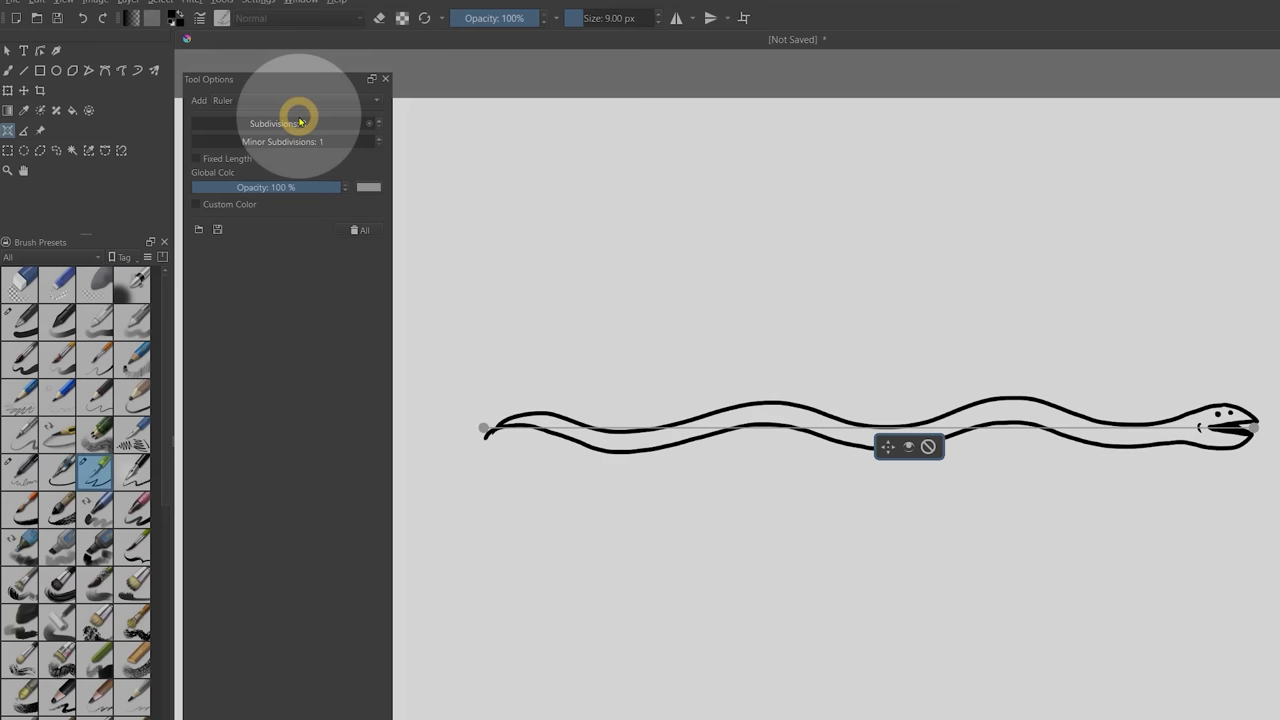
left_click_drag(297, 120, 327, 136)
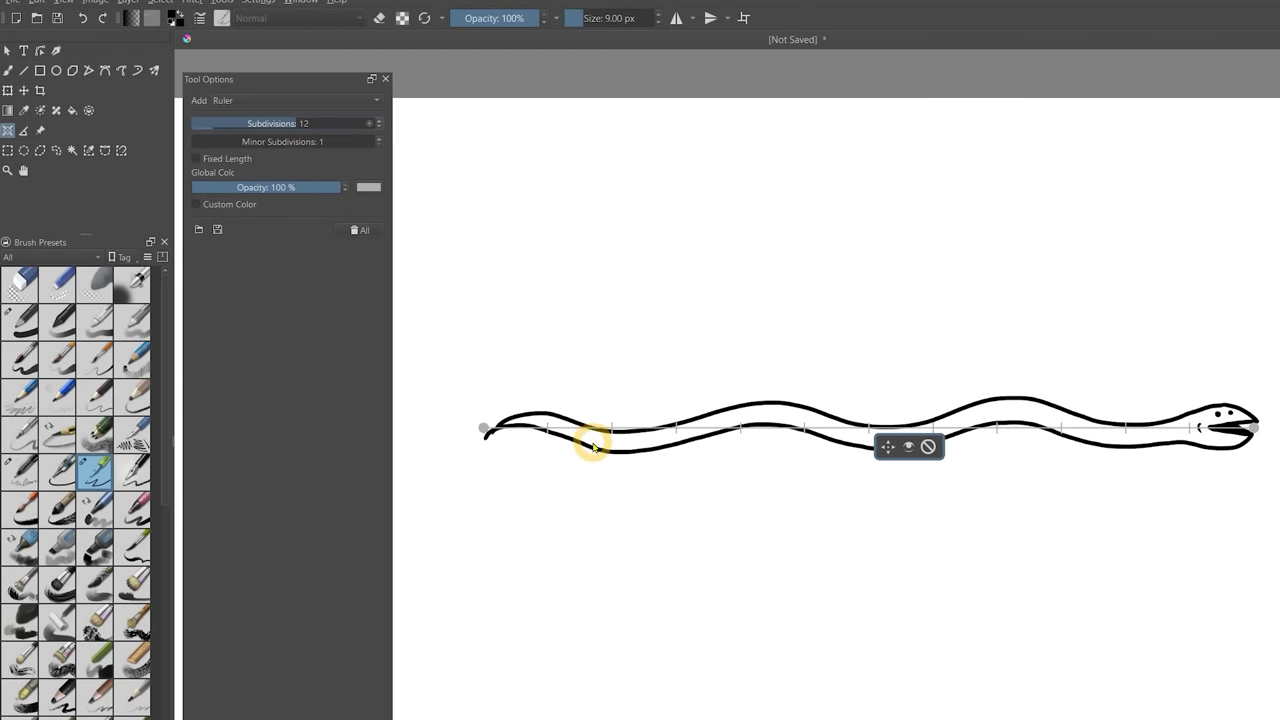
Step: Draw short bands across the snake's body with the brush, lining them up with the ruler's subdivision marks
key("b")
left_click_drag(677, 421, 677, 444)
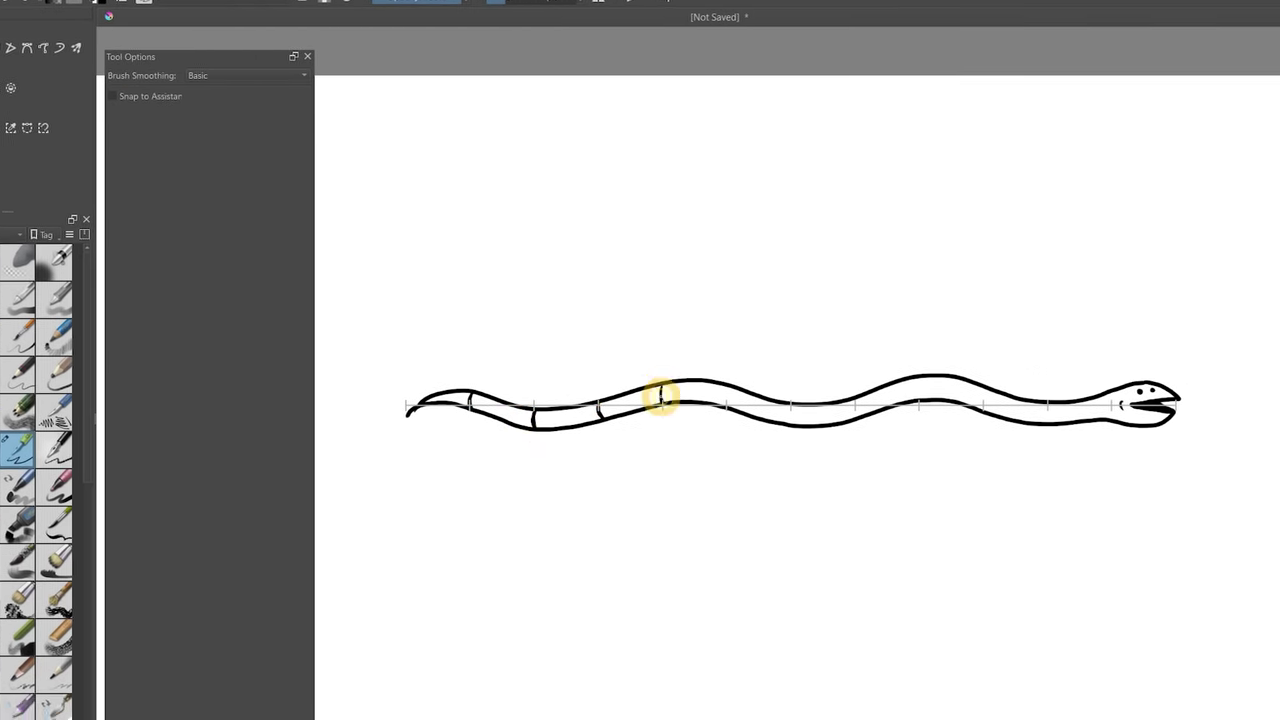
left_click_drag(740, 408, 740, 430)
left_click_drag(805, 413, 805, 435)
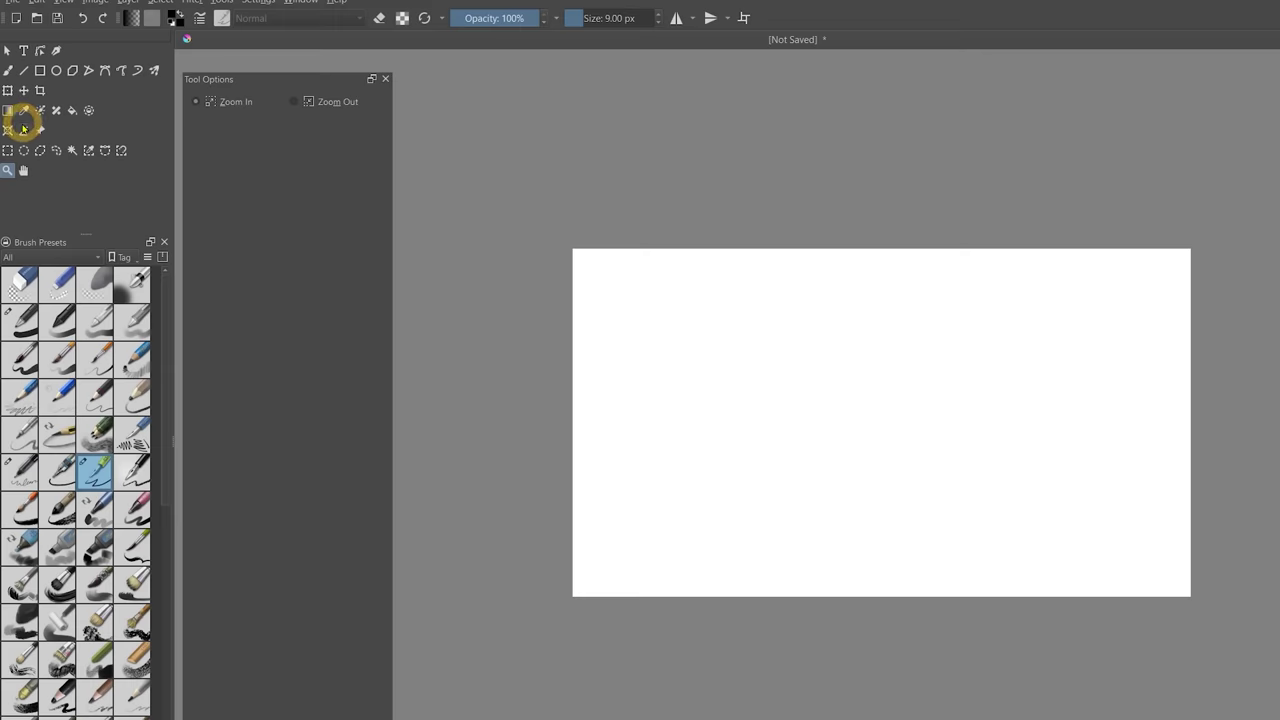
Step: Place a Perspective Ellipse assistant on a grid square below the horizon and adjust its nearest corner
left_click(23, 132)
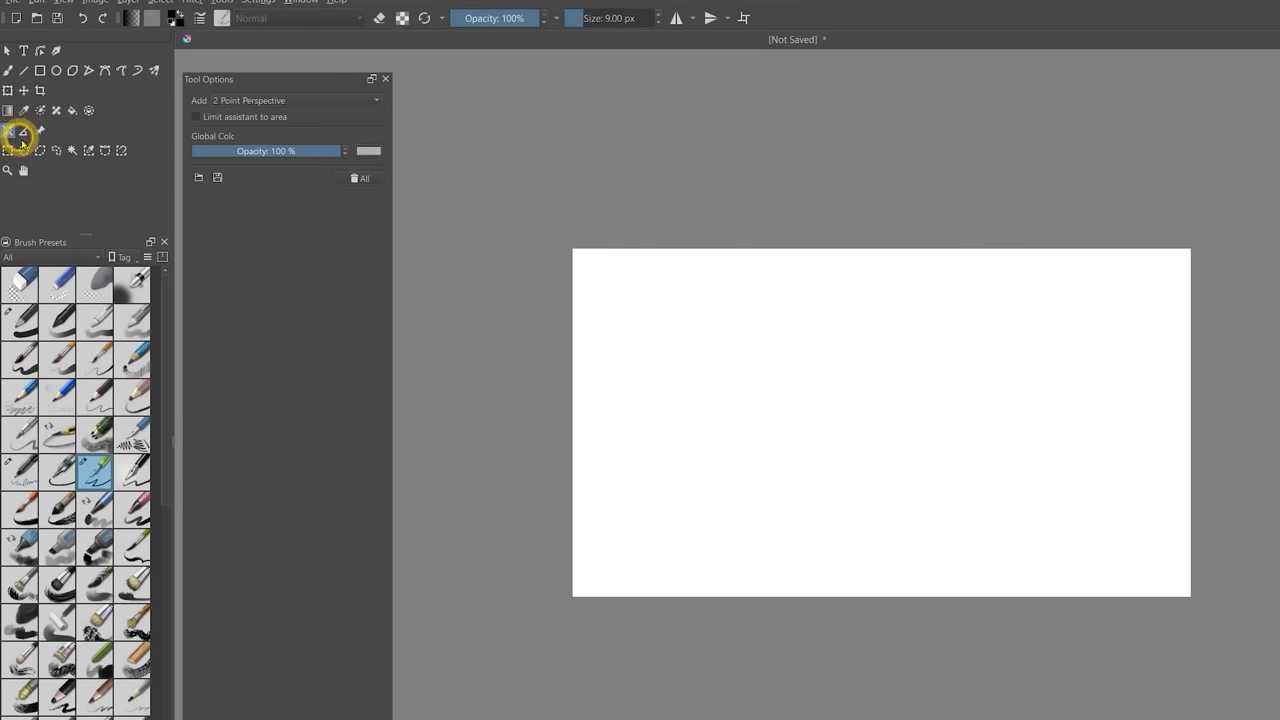
left_click(262, 102)
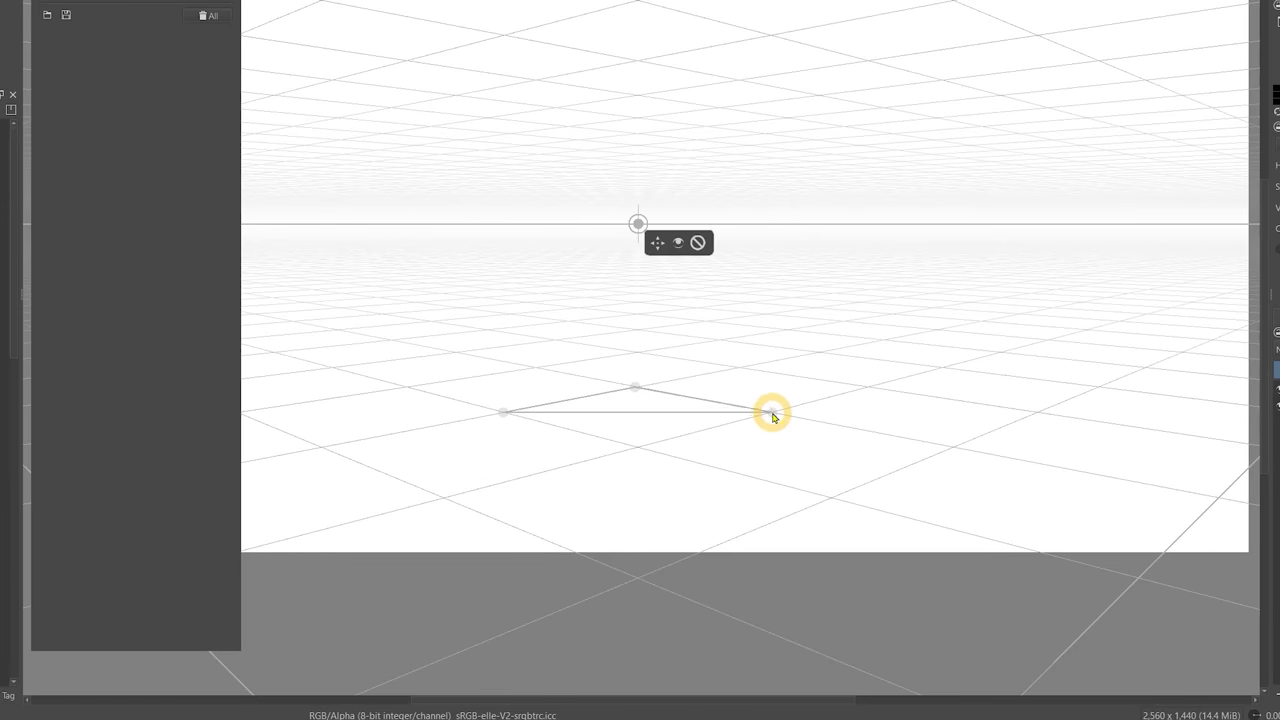
left_click(772, 413)
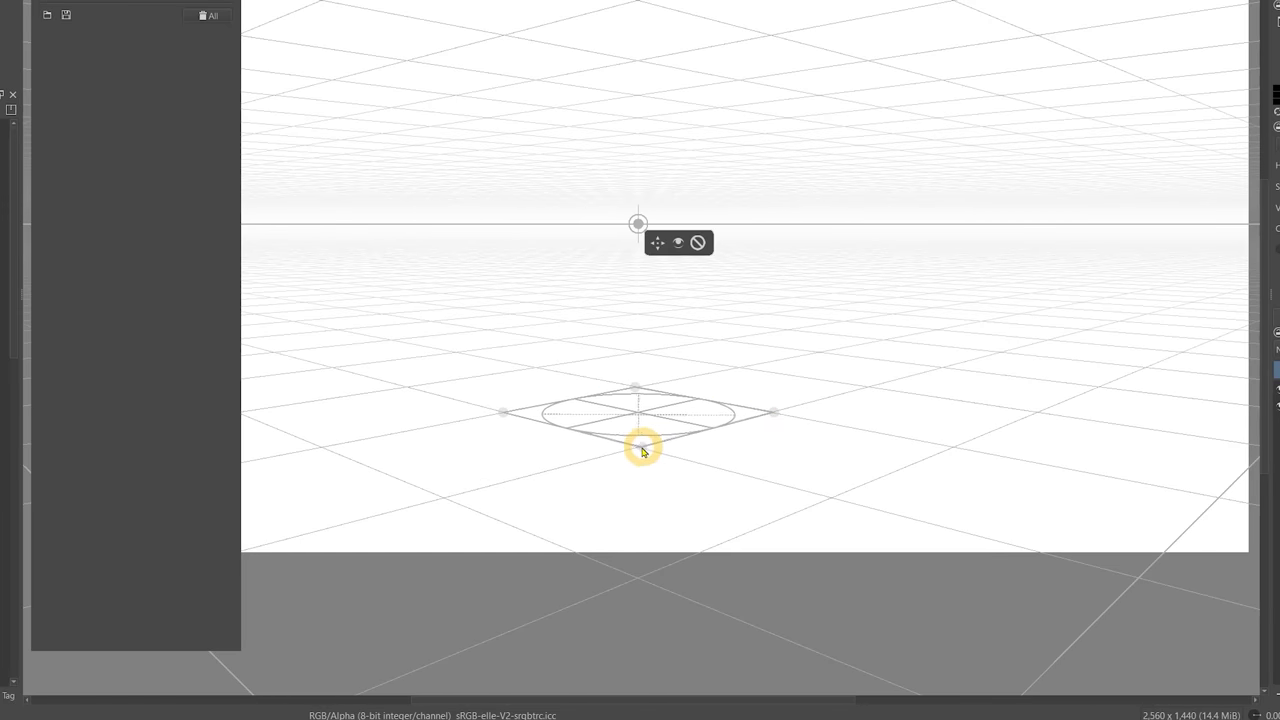
left_click(640, 449)
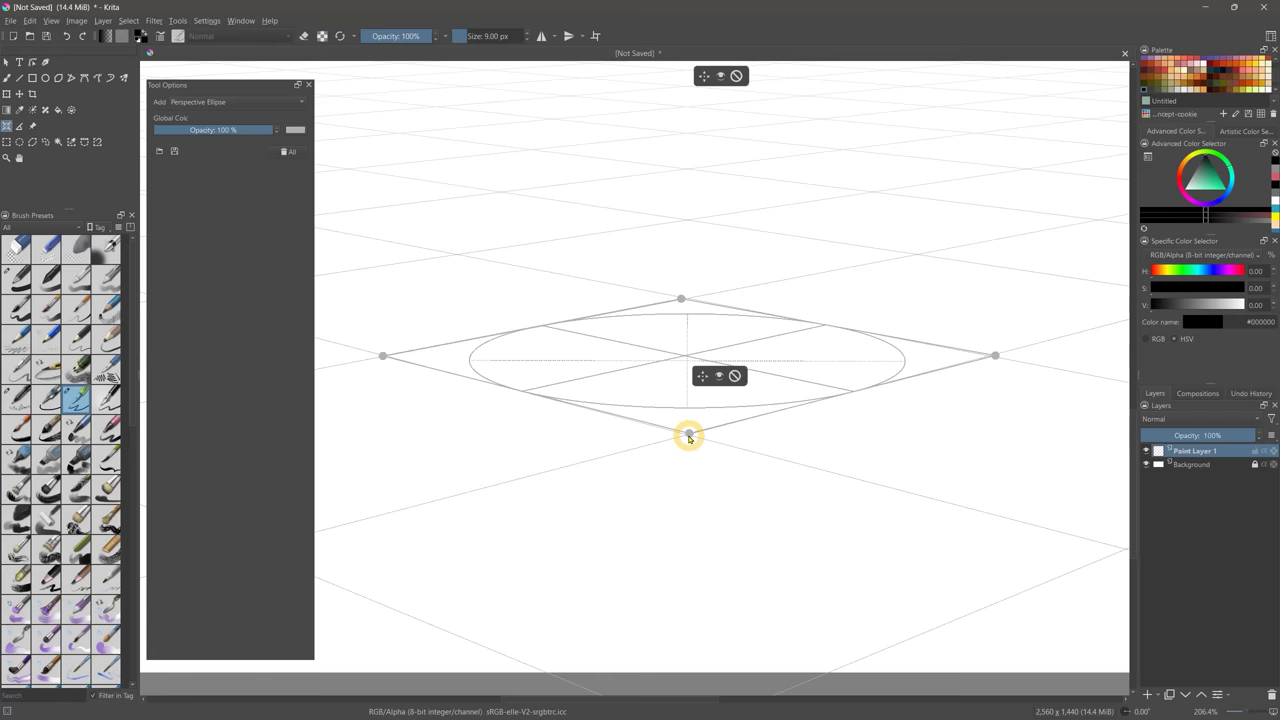
left_click_drag(689, 437, 687, 438)
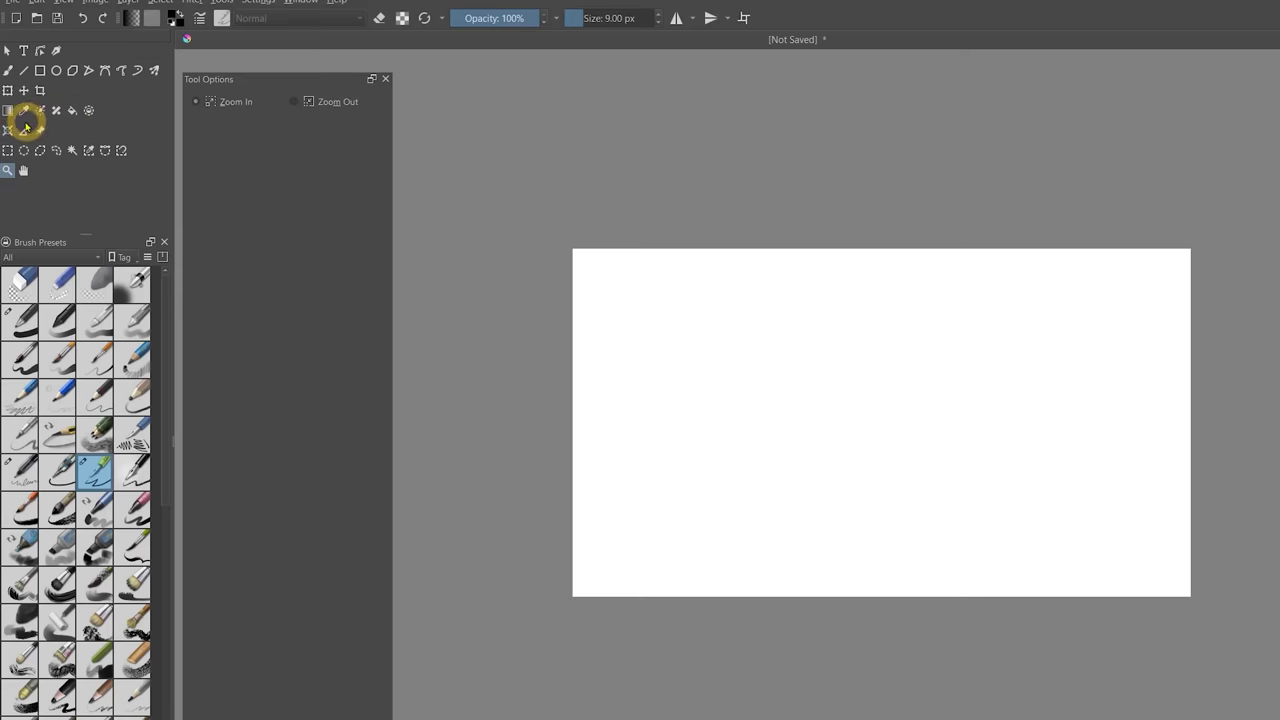
Step: Add a 2 Point Perspective assistant with vanishing points outside both sides of the blank canvas and a level horizon through its middle
left_click(8, 130)
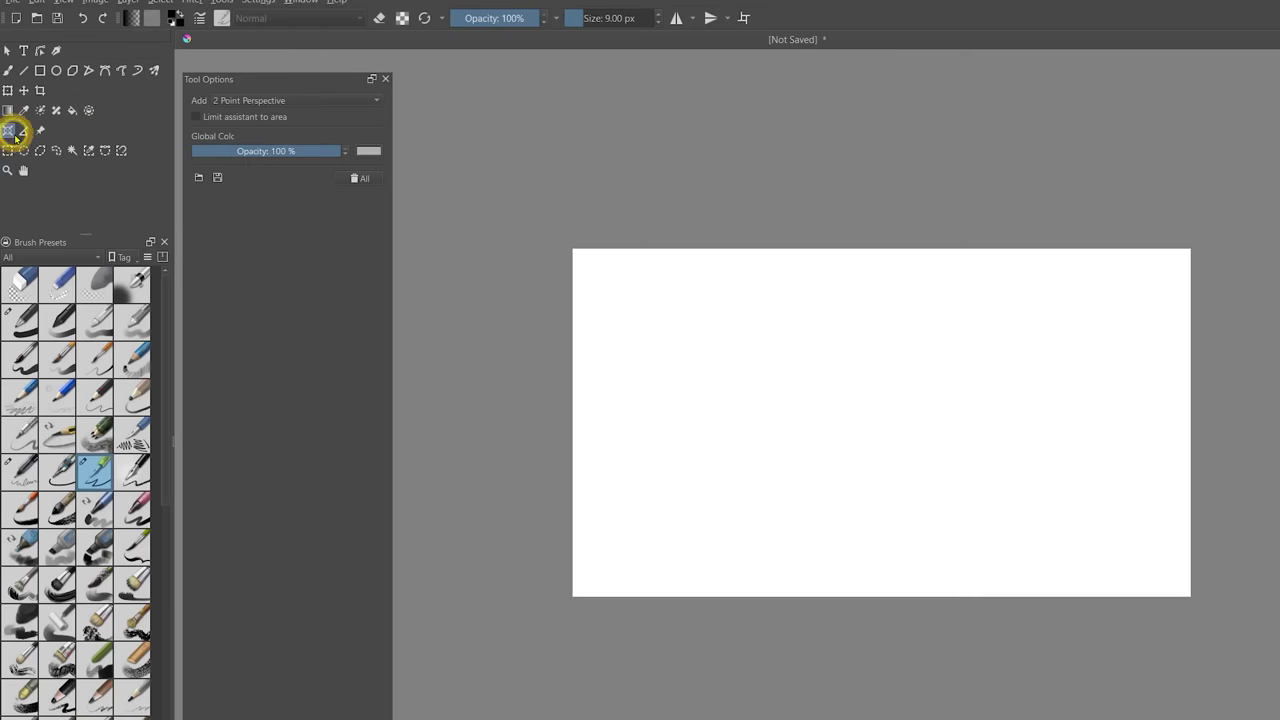
left_click(263, 103)
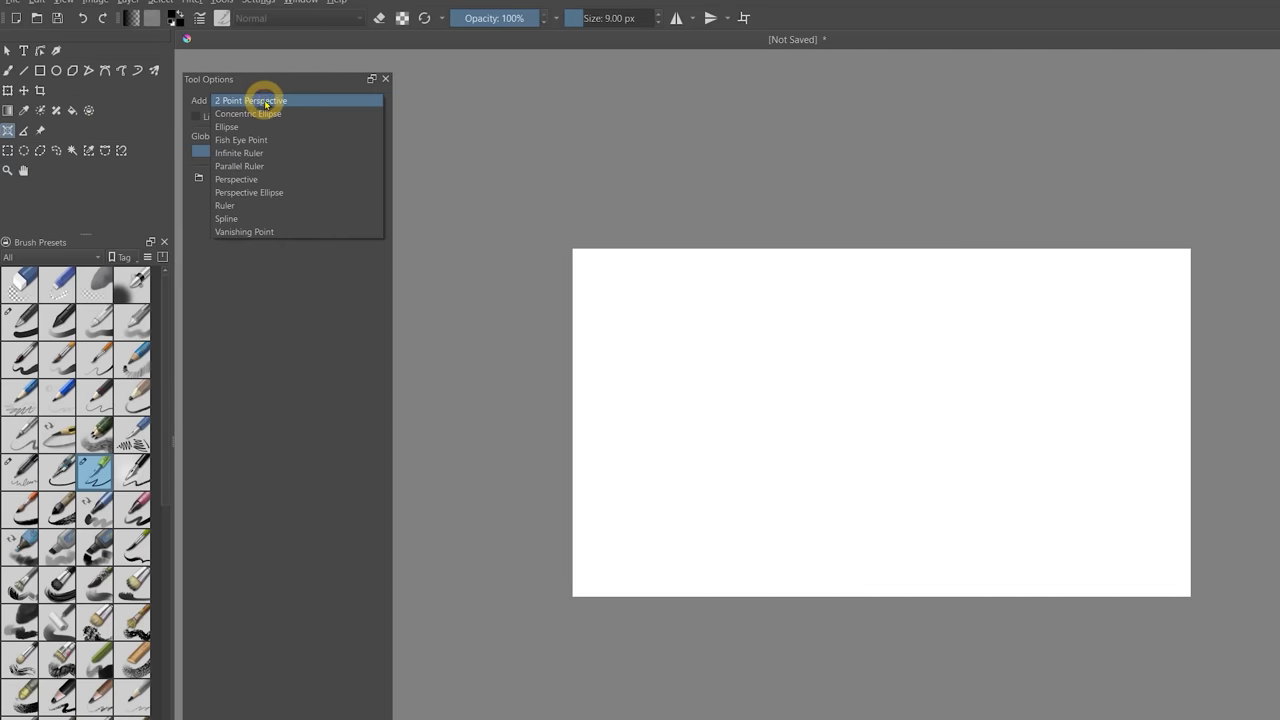
left_click(266, 103)
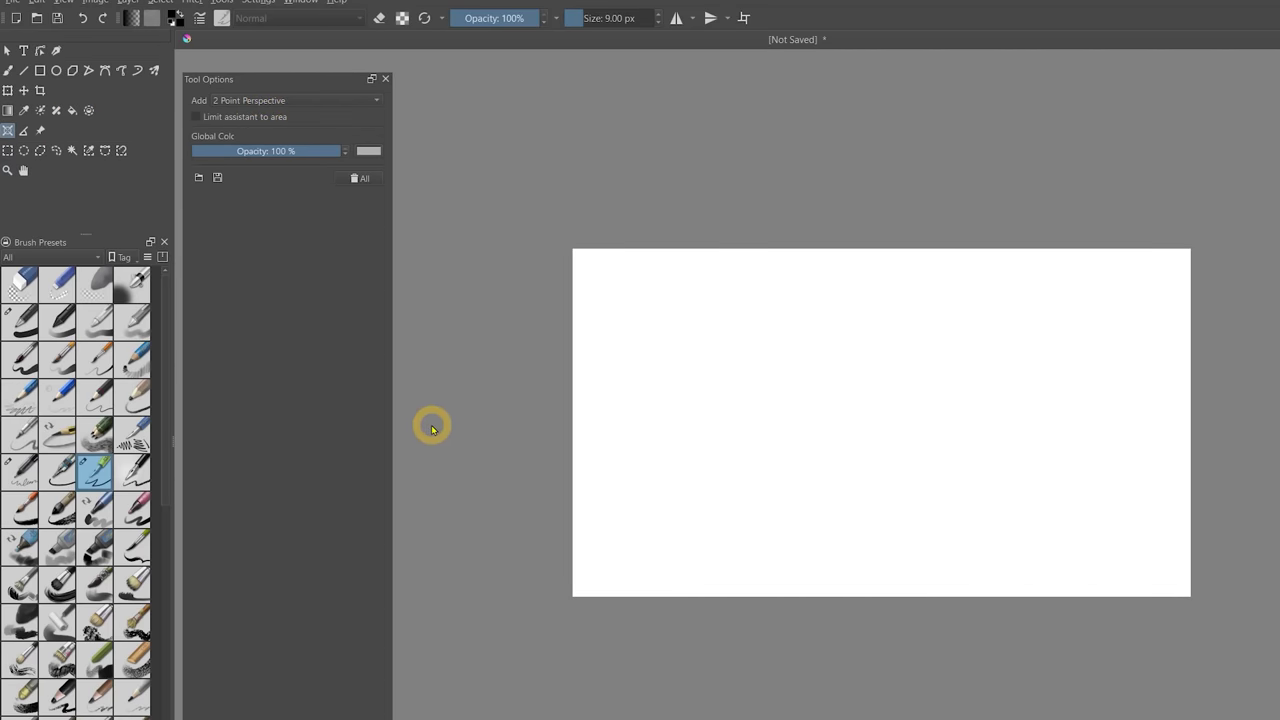
left_click(424, 424)
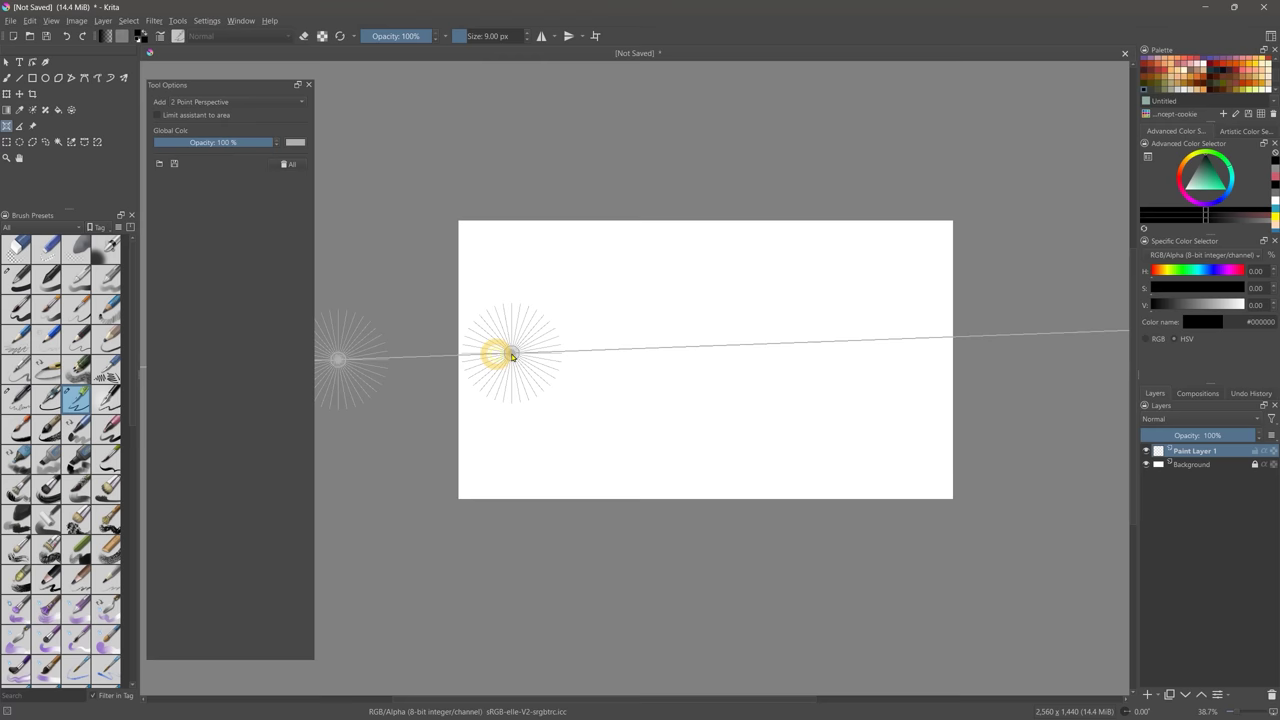
left_click(1098, 366)
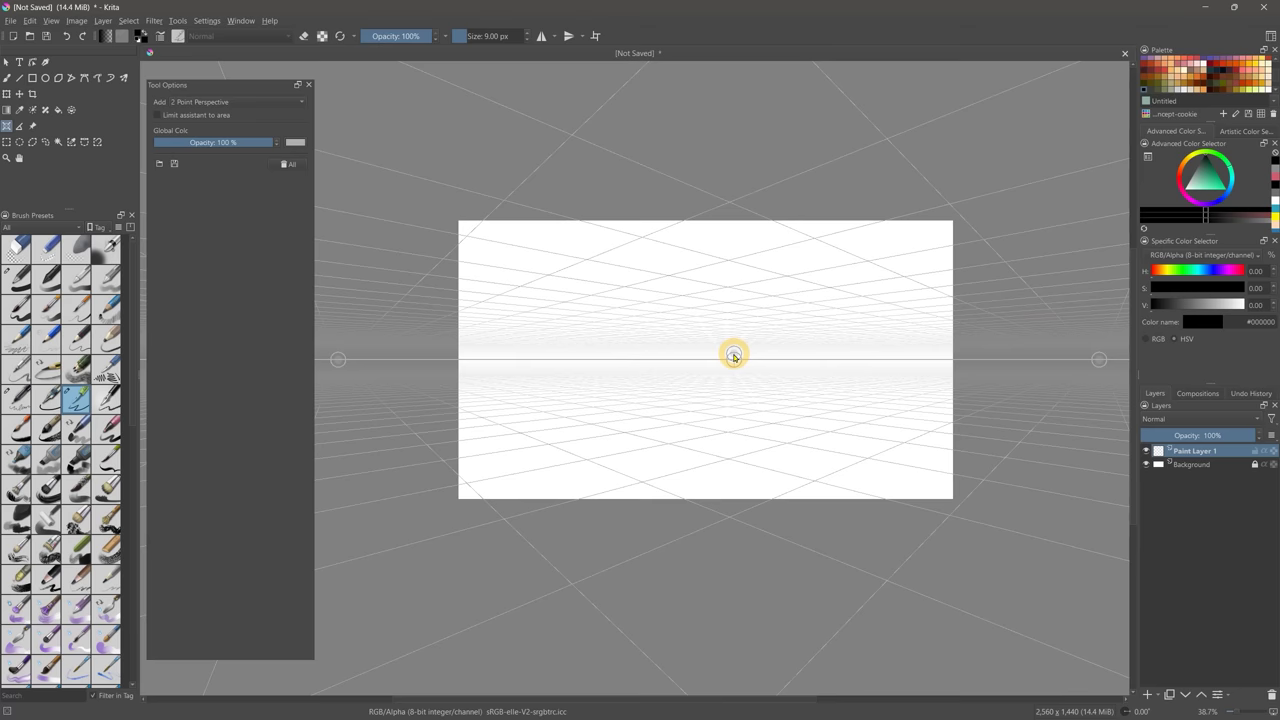
left_click(704, 364)
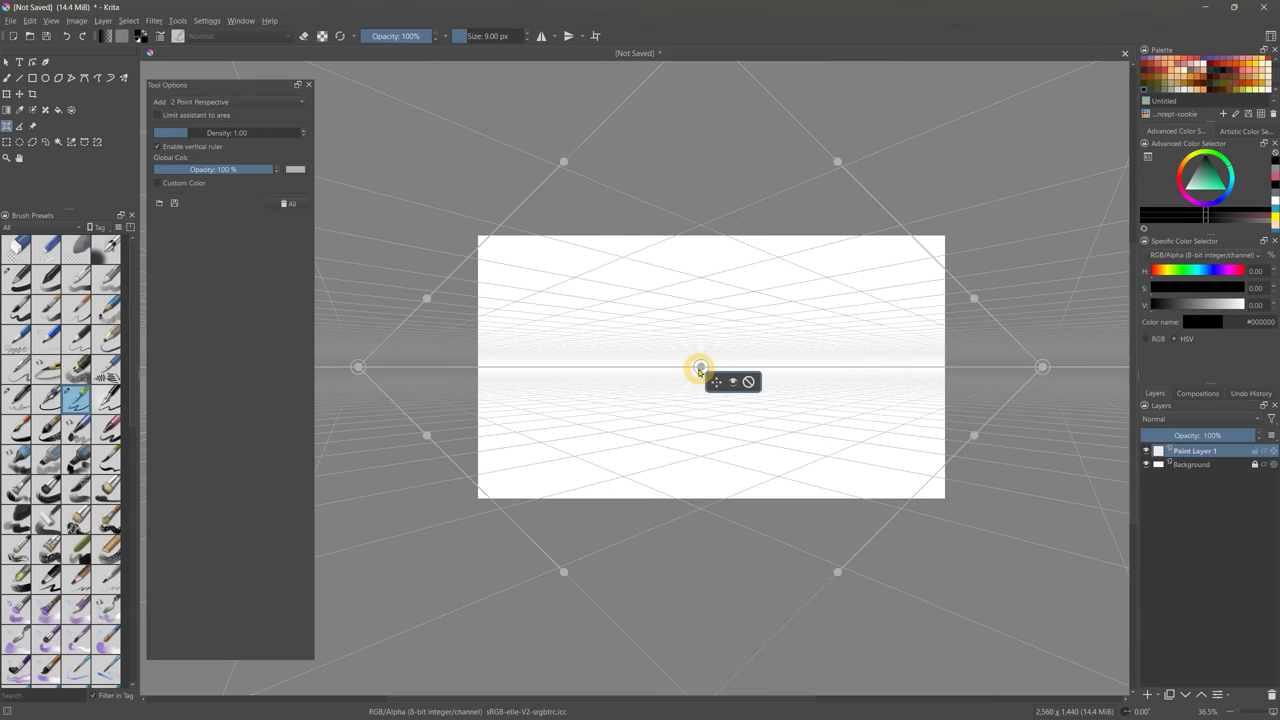
Step: Add a Perspective Ellipse assistant over a grid square below the horizon and align its corners with the perspective grid
left_click(228, 102)
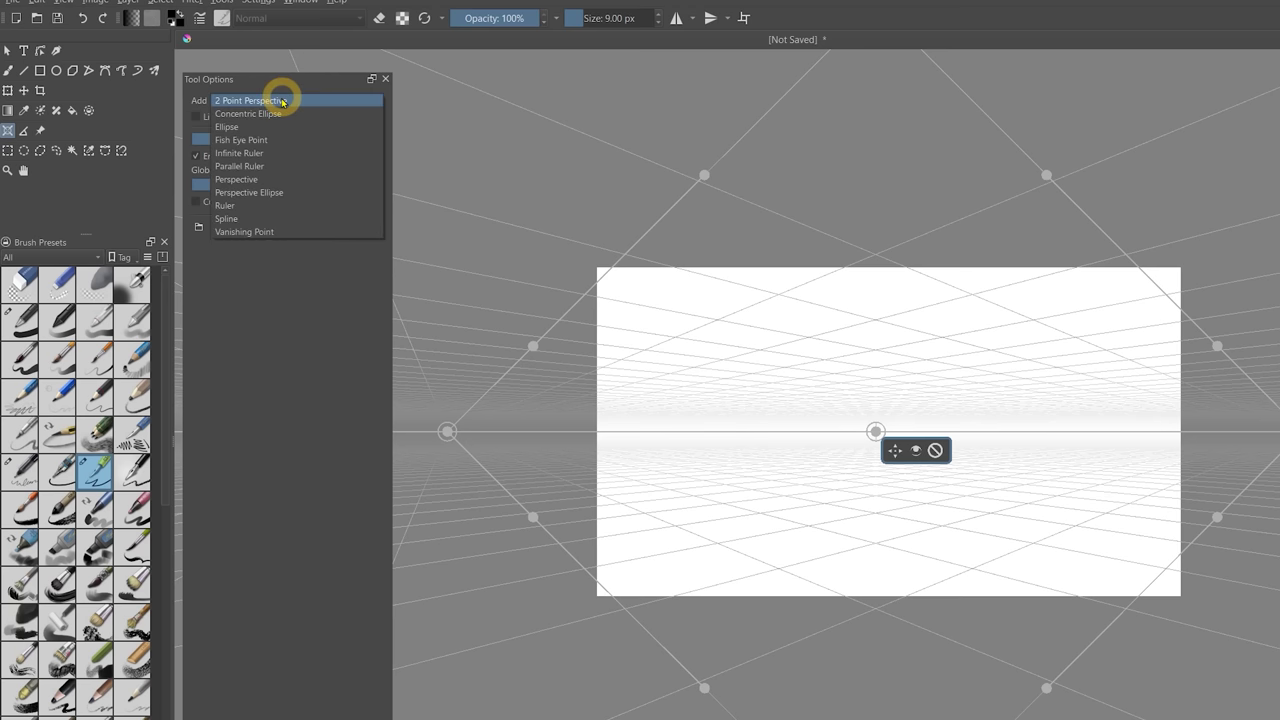
left_click(257, 192)
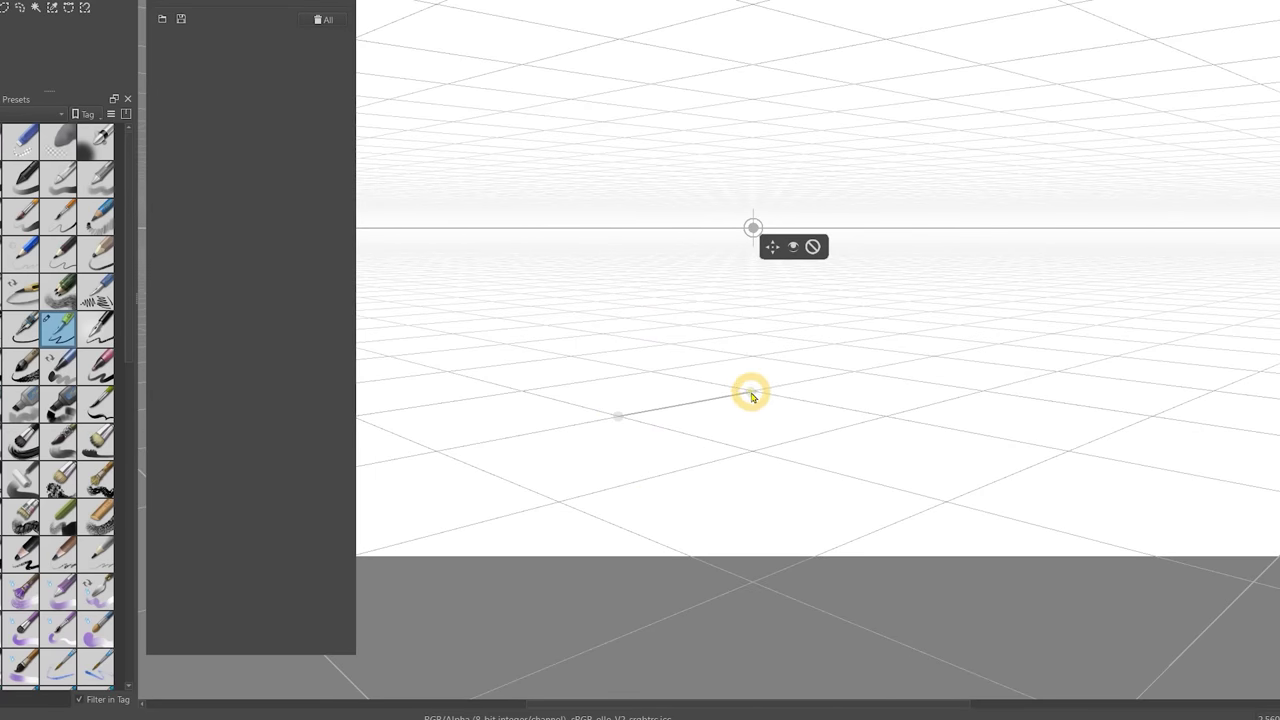
left_click(886, 418)
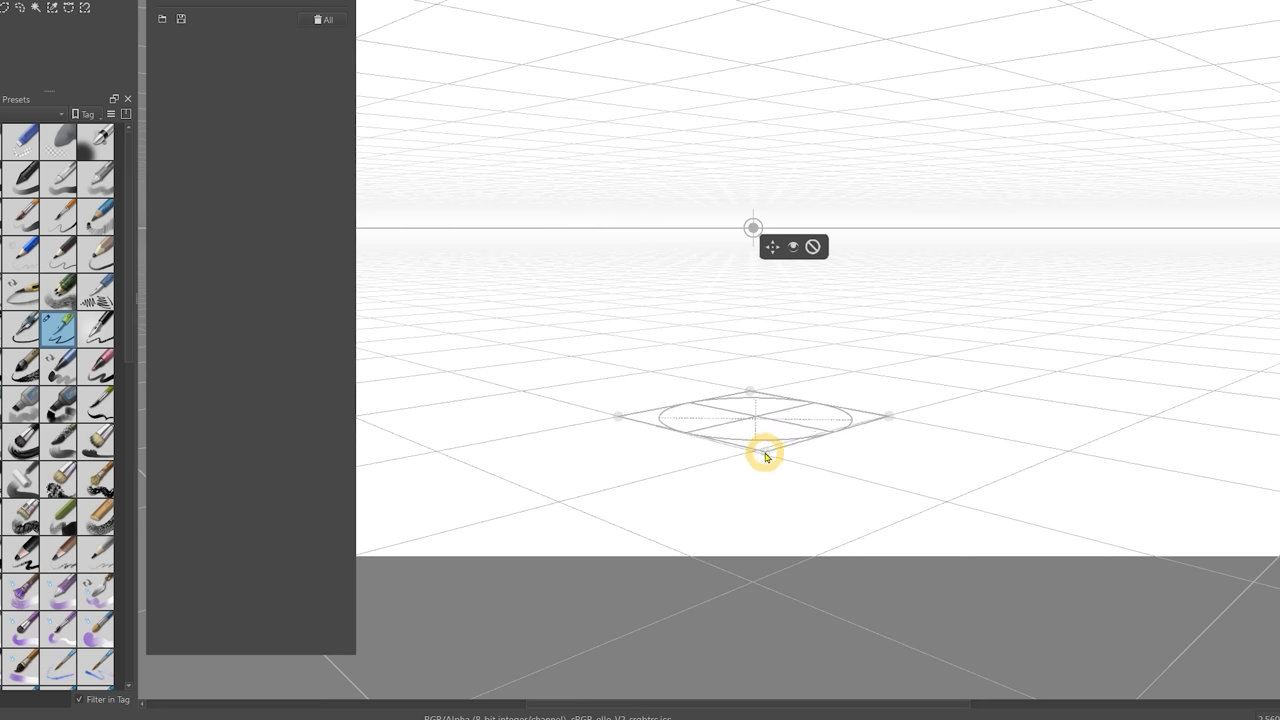
left_click(753, 455)
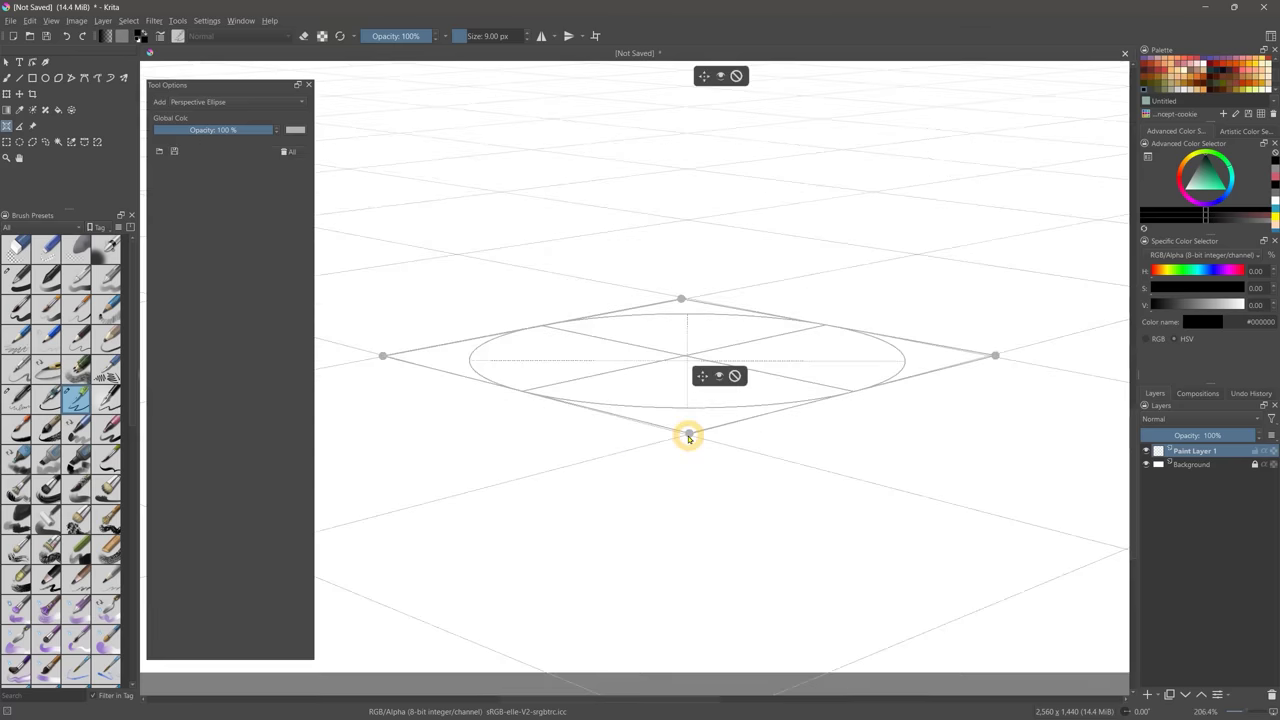
left_click_drag(688, 437, 687, 437)
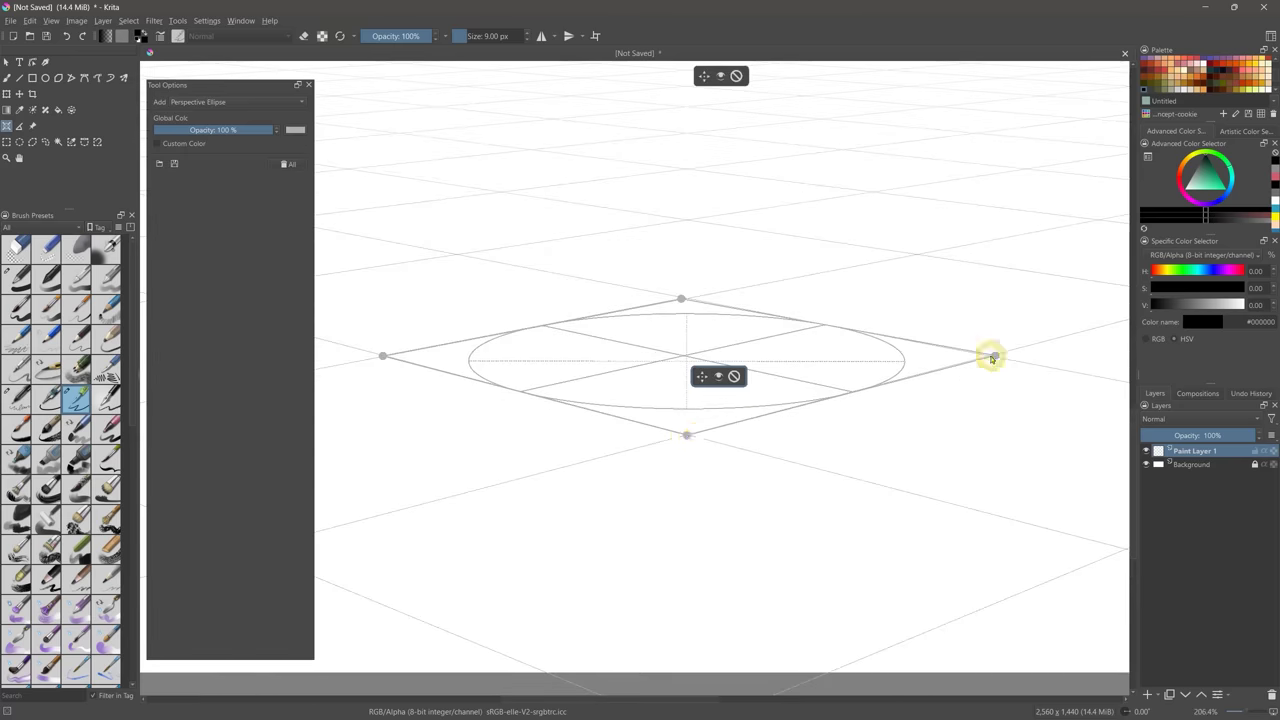
left_click_drag(993, 357, 995, 358)
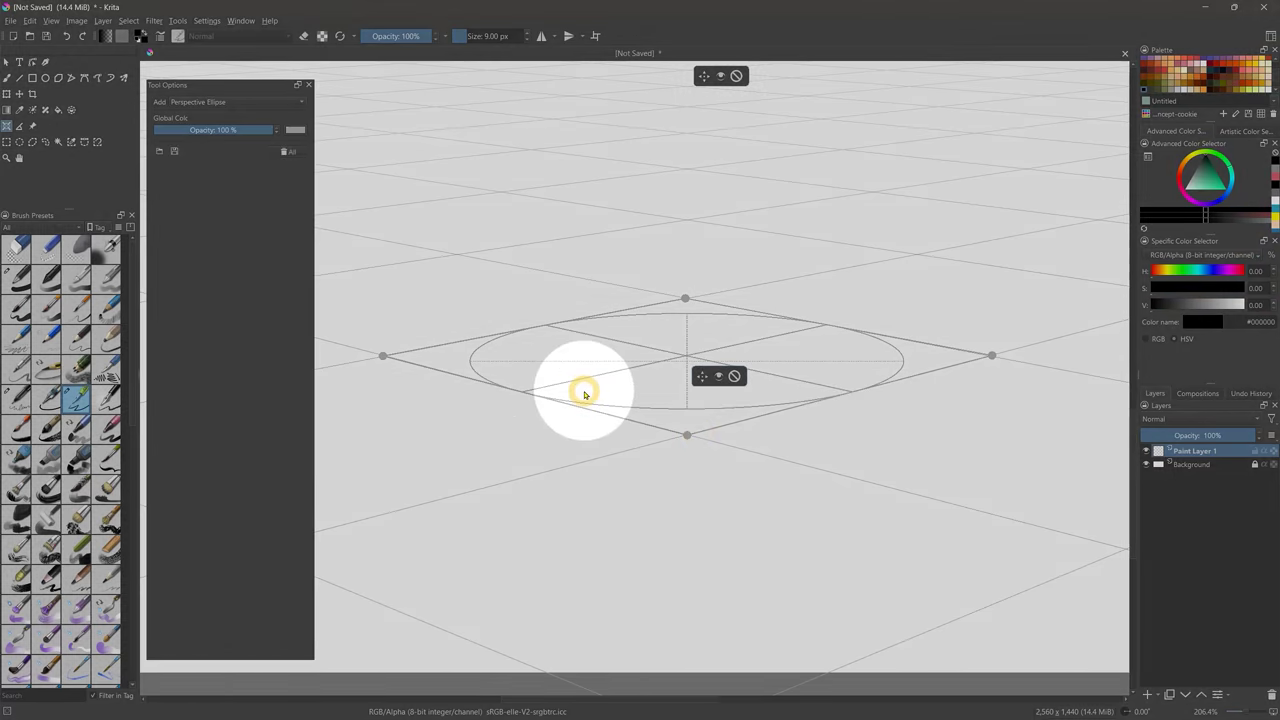
Step: Draw a tall, narrow post with the brush, rising vertically from the centre of the perspective ellipse
mouse_move(697, 357)
left_mouse_down()
mouse_move(860, 314)
mouse_move(531, 314)
mouse_move(545, 320)
left_mouse_up()
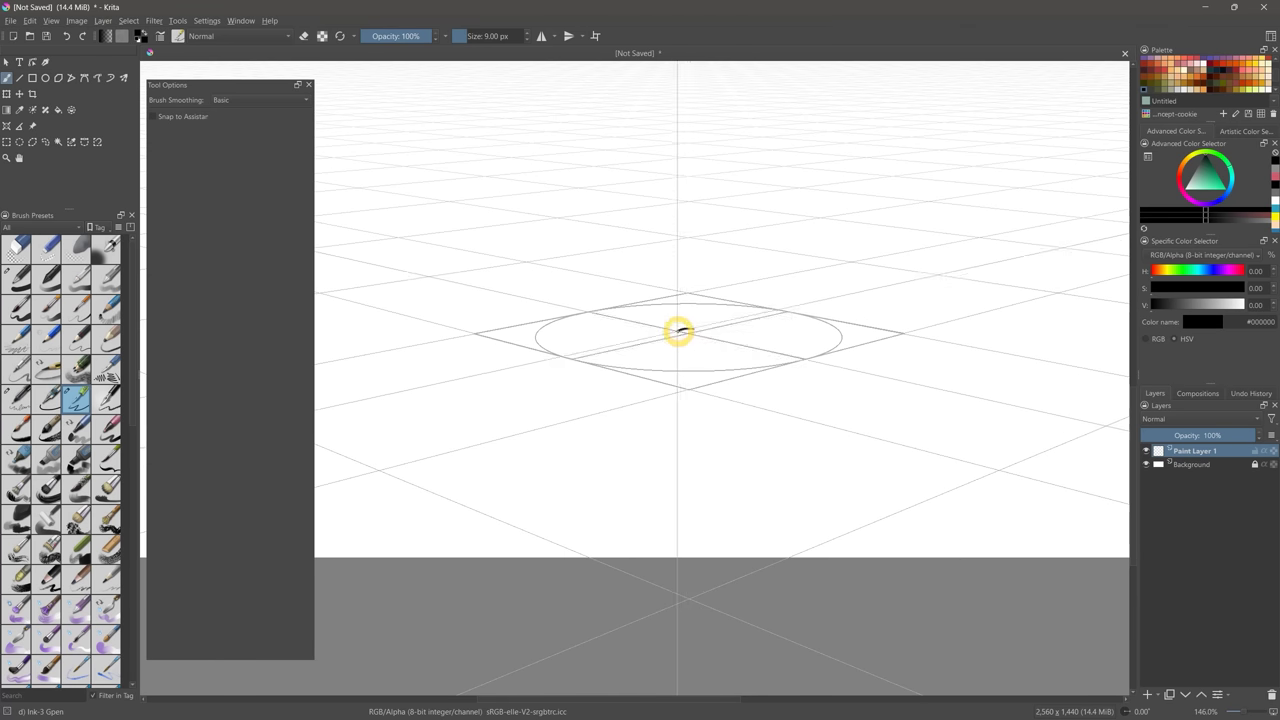
mouse_move(680, 334)
left_mouse_down()
mouse_move(684, 116)
mouse_move(696, 325)
mouse_move(696, 88)
left_mouse_up()
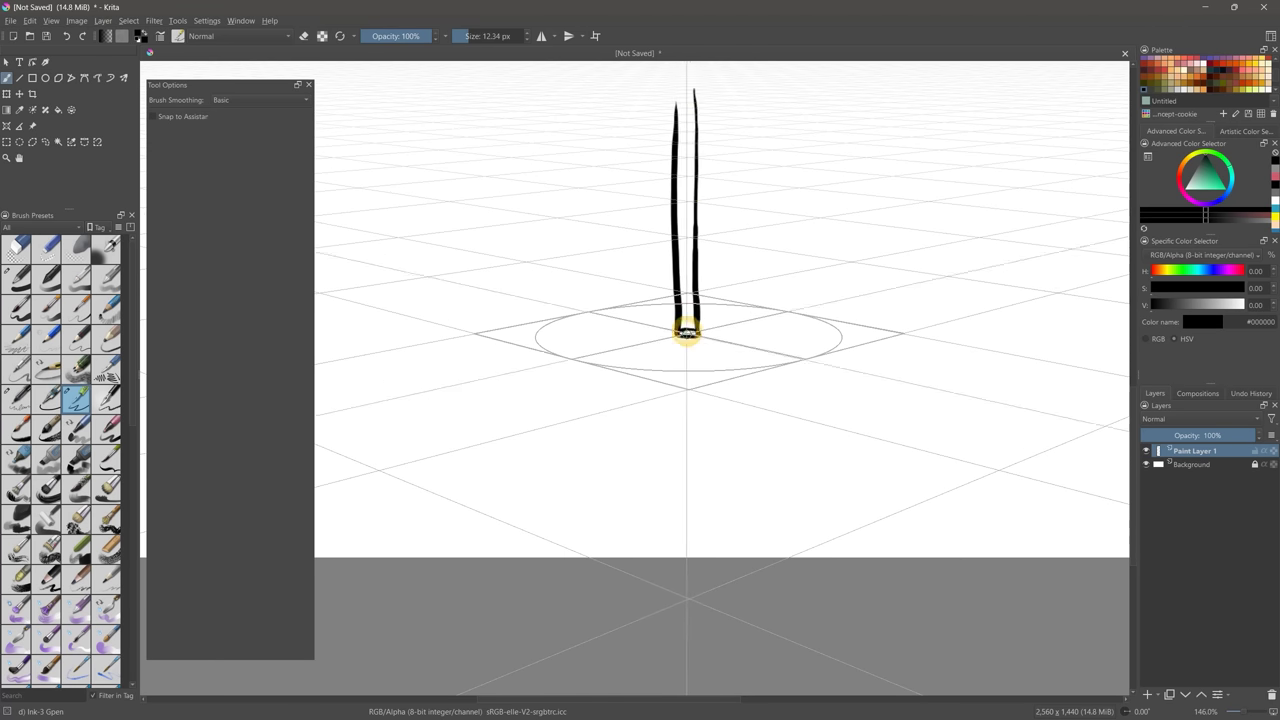
Step: Draw a flat wheel along the perspective ellipse, with spokes from its centre and a thick outer rim
left_click_drag(687, 334, 545, 332)
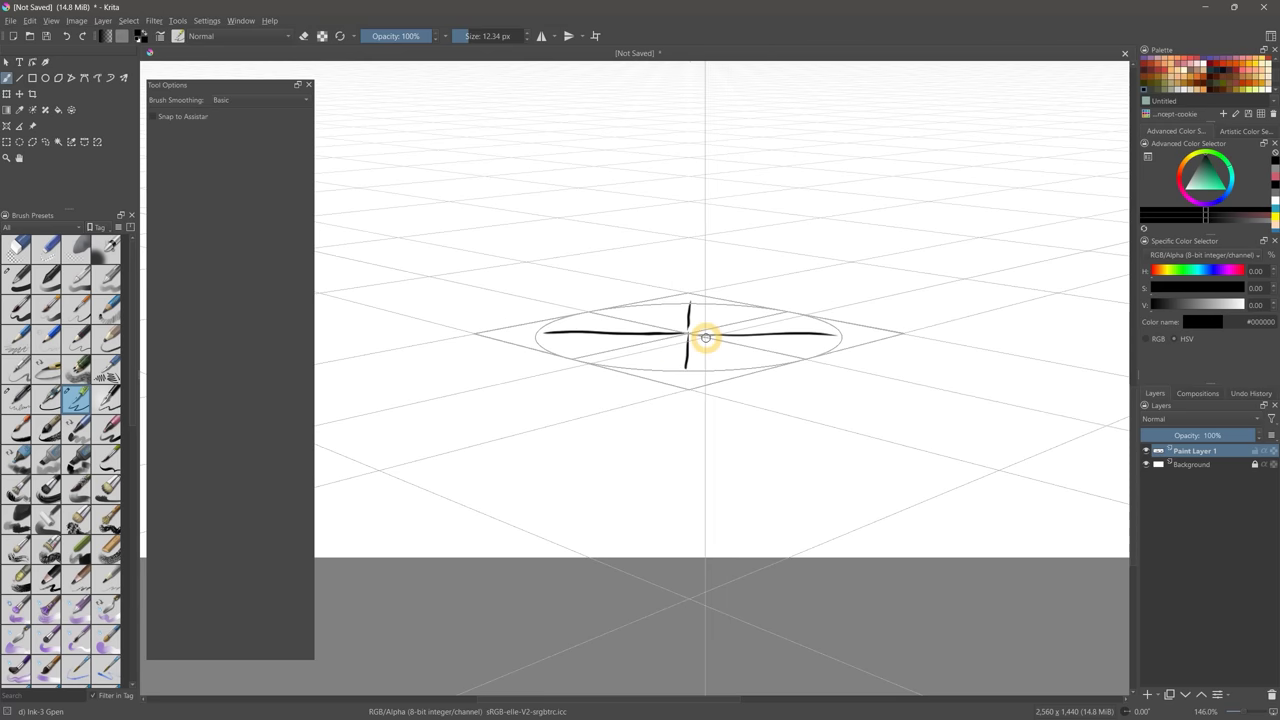
left_click_drag(691, 304, 687, 330)
left_click_drag(687, 336, 687, 372)
left_click_drag(686, 334, 584, 361)
left_click_drag(688, 332, 790, 311)
mouse_move(788, 311)
left_mouse_down()
mouse_move(837, 354)
mouse_move(790, 311)
left_mouse_up()
left_click_drag(688, 334, 851, 365)
mouse_move(530, 345)
left_mouse_down()
mouse_move(596, 389)
mouse_move(853, 366)
left_mouse_up()
left_click_drag(596, 329, 826, 350)
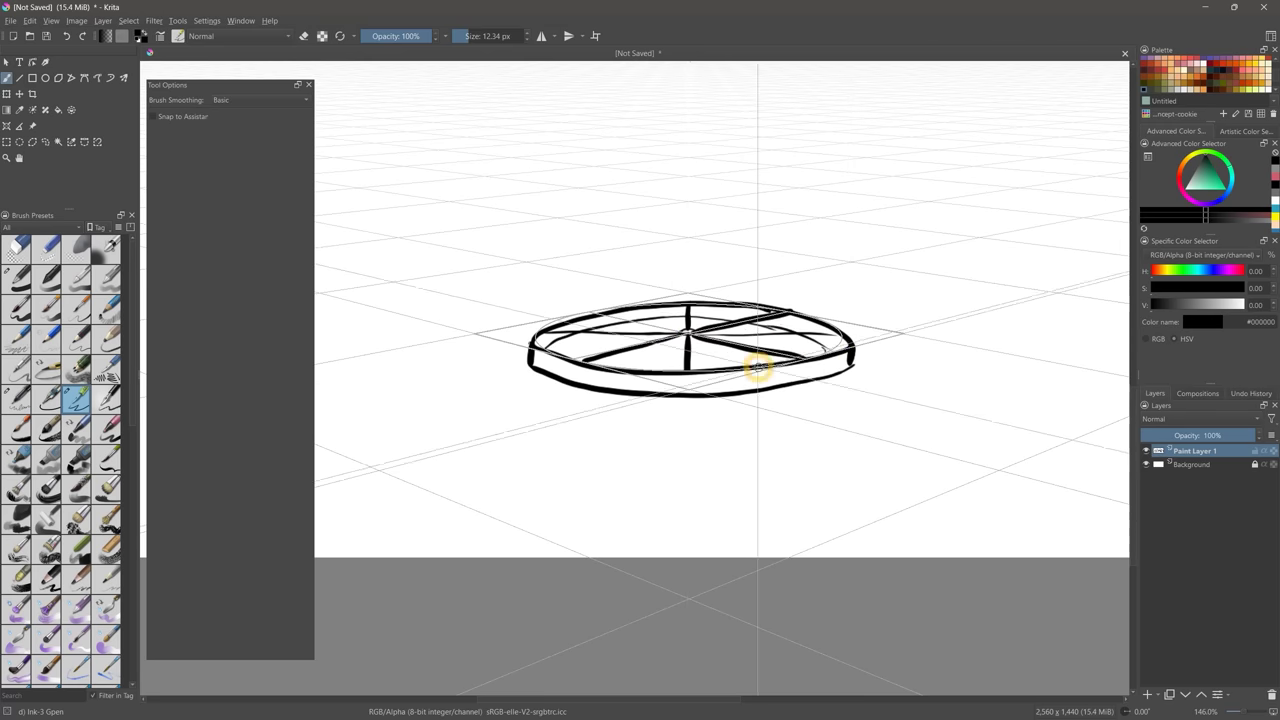
Step: Draw further spokes from the wheel's centre out to its rim, following the ellipse's guide lines
left_click_drag(688, 334, 586, 361)
left_click_drag(686, 335, 684, 369)
left_click_drag(688, 334, 803, 357)
left_click_drag(688, 333, 558, 331)
left_click_drag(688, 334, 598, 312)
left_click_drag(688, 334, 845, 333)
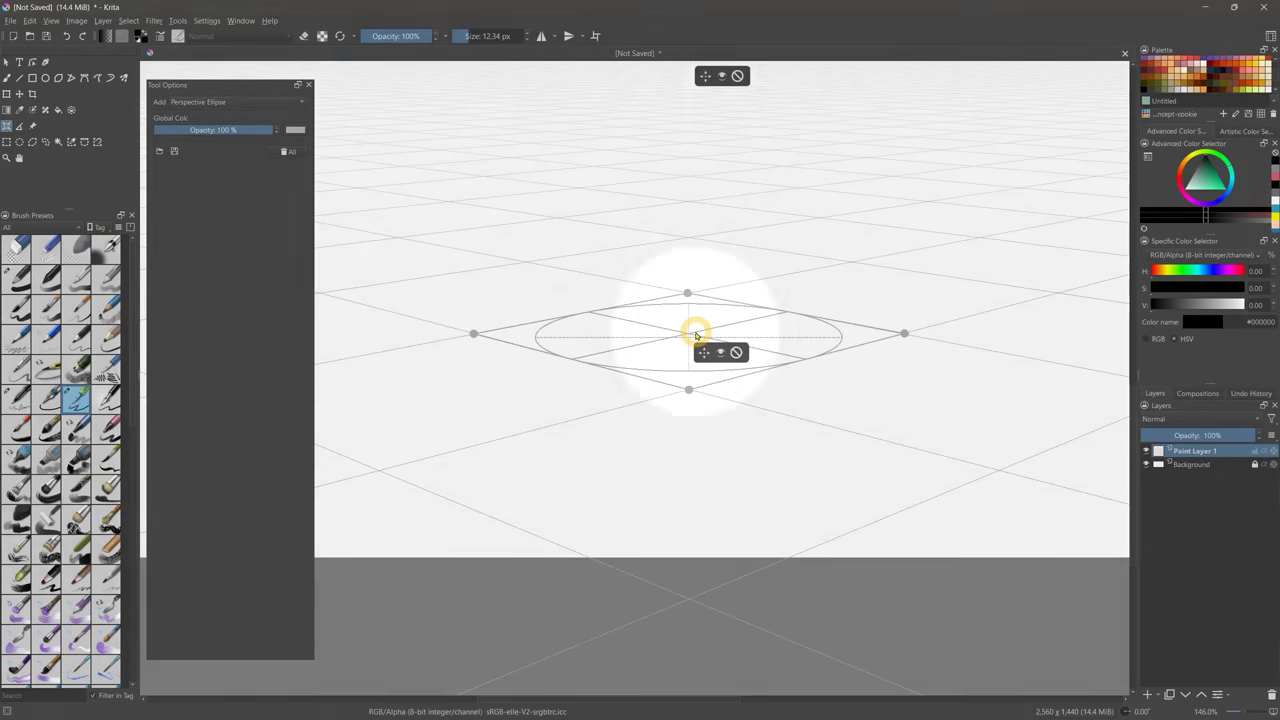
Step: Try stretching the perspective ellipse diagonally by moving its near, far and right-hand corners, and undo the moves
left_click_drag(689, 389, 674, 431)
left_click_drag(687, 293, 764, 201)
left_click_drag(903, 333, 857, 245)
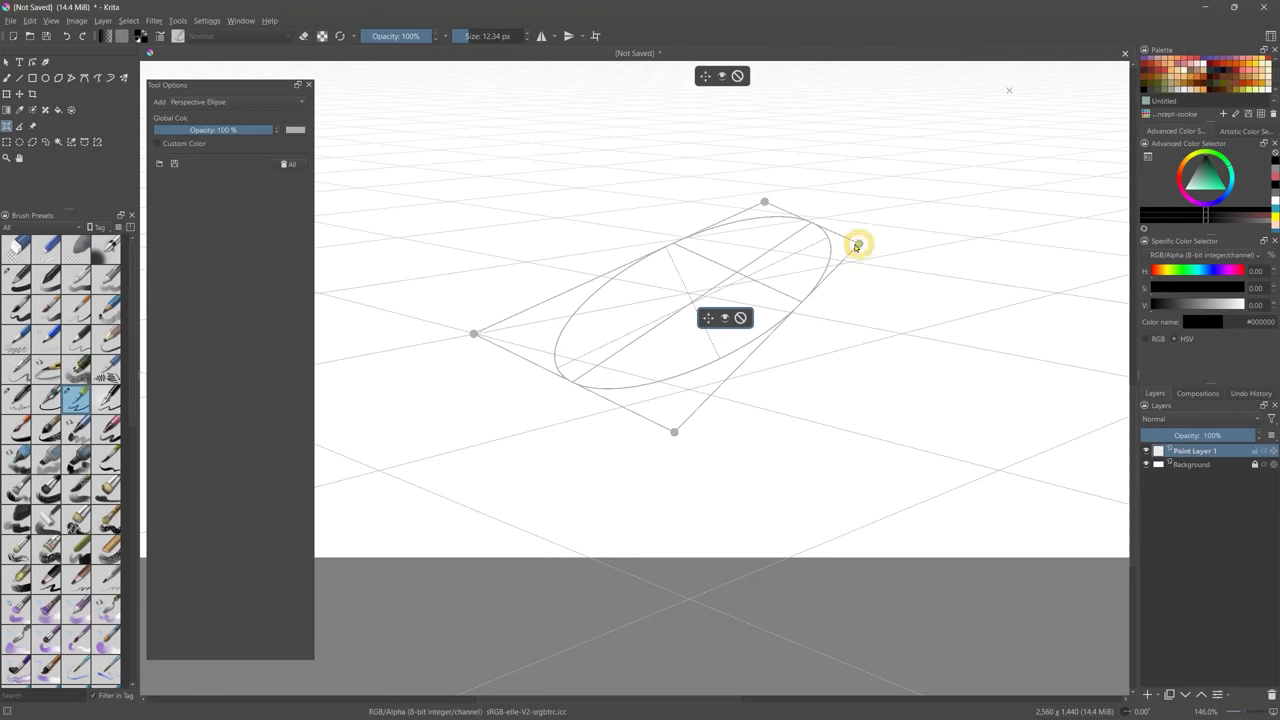
key("ctrl+z")
key("ctrl+z")
key("ctrl+z")
Step: Reshape the perspective ellipse into a narrower quadrilateral by repositioning all four of its corners
left_click_drag(689, 391, 574, 446)
left_click_drag(906, 334, 731, 420)
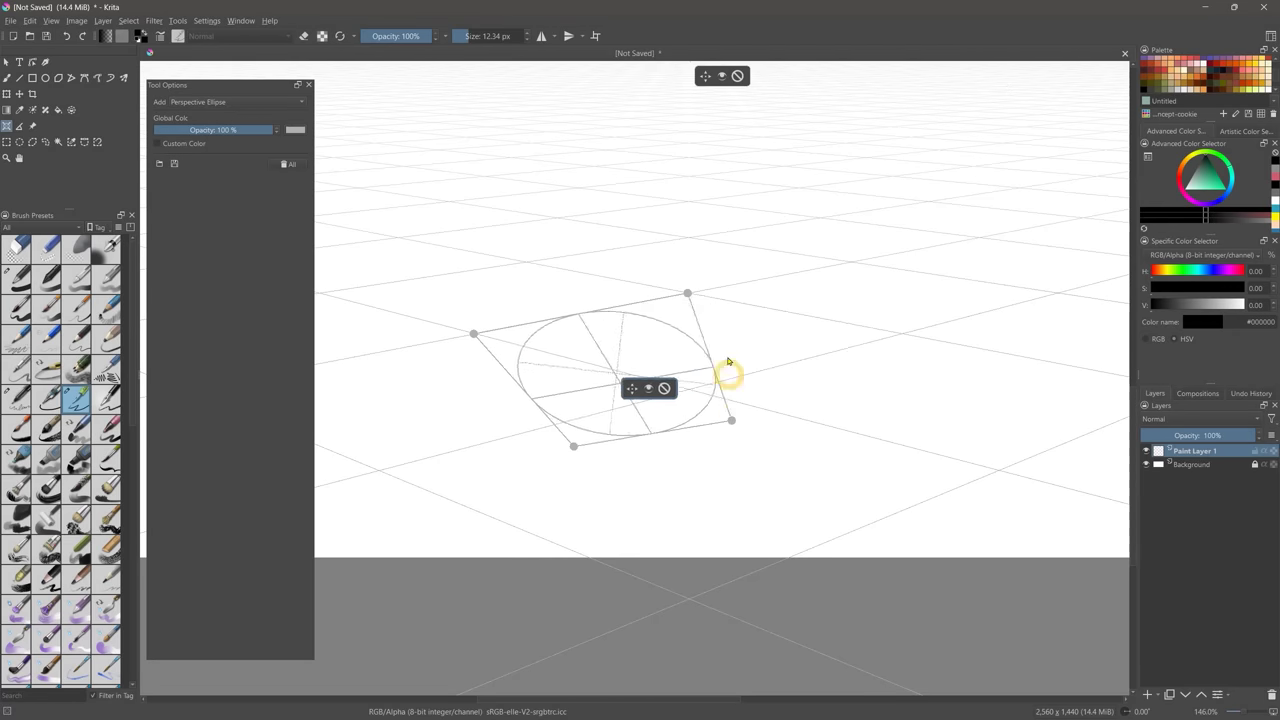
left_click_drag(689, 294, 731, 299)
left_click_drag(474, 334, 561, 292)
left_click_drag(747, 400, 745, 376)
left_click_drag(574, 446, 600, 367)
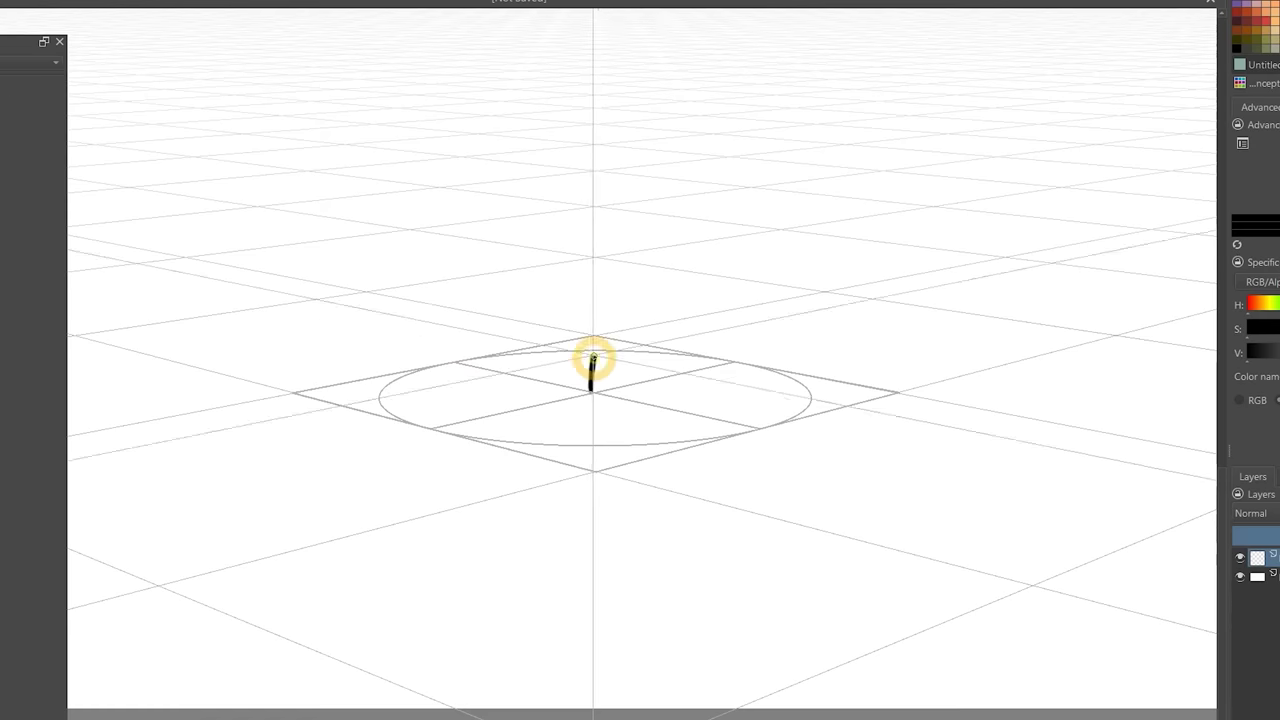
Step: Draw a round base with a thick edge along the perspective ellipse and a vertical pole at its centre
left_click_drag(594, 363, 588, 223)
left_click_drag(602, 385, 602, 195)
mouse_move(590, 347)
left_mouse_down()
mouse_move(512, 348)
mouse_move(612, 349)
left_mouse_up()
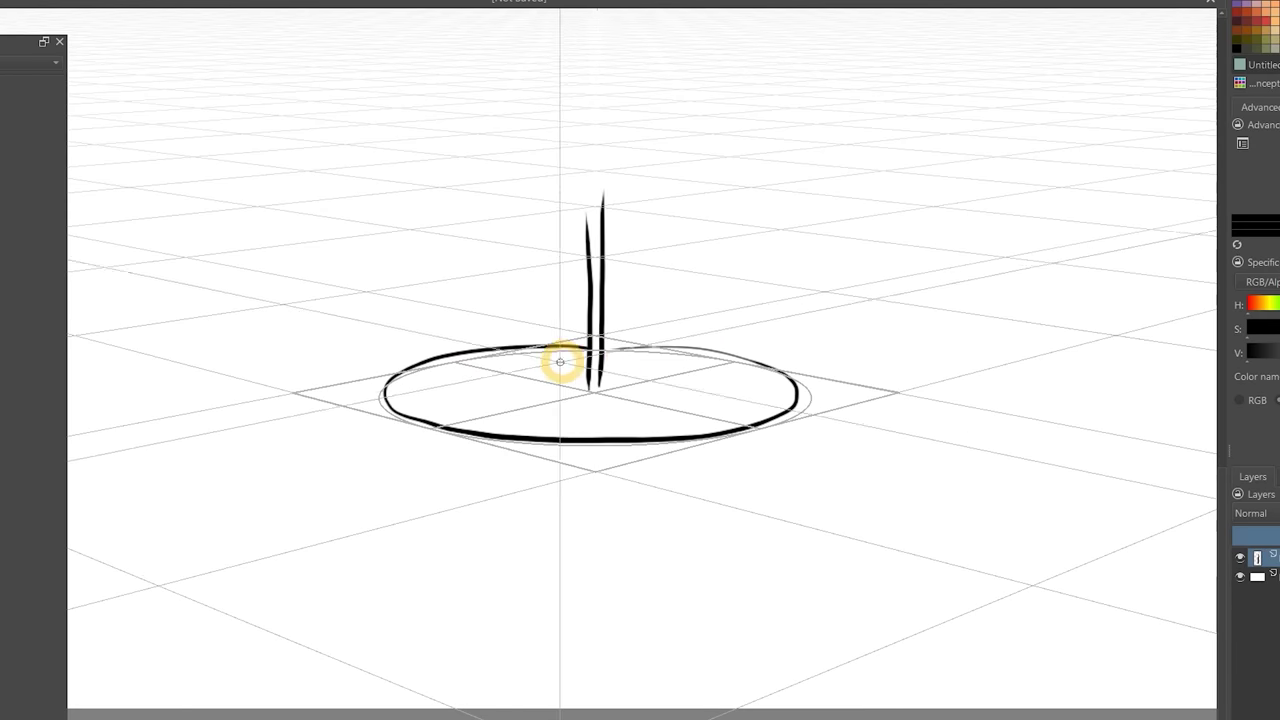
left_click_drag(387, 401, 388, 424)
mouse_move(389, 424)
left_mouse_down()
mouse_move(798, 424)
mouse_move(797, 402)
left_mouse_up()
left_click_drag(588, 390, 600, 390)
Step: Extend the pole upward and draw arms branching to both sides near its top
mouse_move(588, 230)
left_mouse_down()
mouse_move(590, 108)
mouse_move(604, 102)
left_mouse_up()
left_click_drag(608, 91, 694, 80)
mouse_move(606, 103)
left_mouse_down()
mouse_move(679, 97)
mouse_move(498, 121)
left_mouse_up()
left_click_drag(590, 91, 515, 106)
left_click_drag(588, 66, 592, 89)
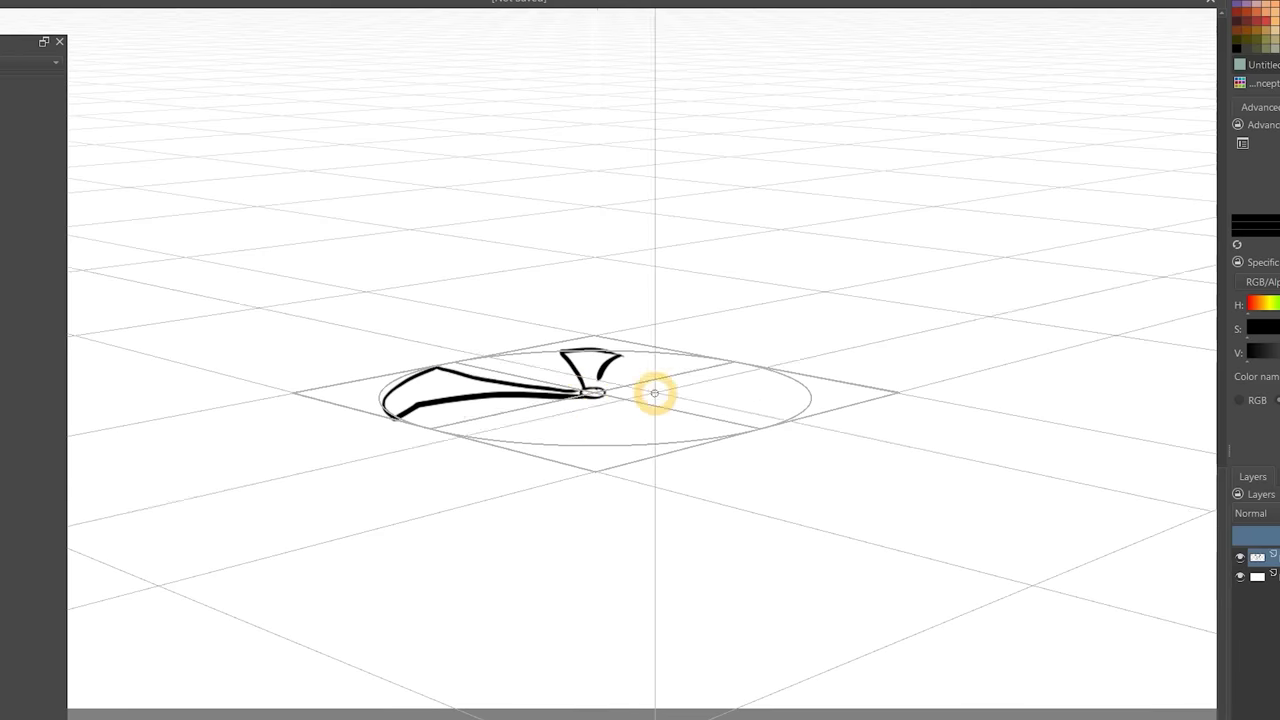
Step: Finish the segmented disc along the perspective ellipse and draw a vertical stem with a rounded foot beneath it
mouse_move(651, 391)
left_mouse_down()
mouse_move(583, 399)
mouse_move(594, 393)
mouse_move(593, 464)
mouse_move(651, 594)
left_mouse_up()
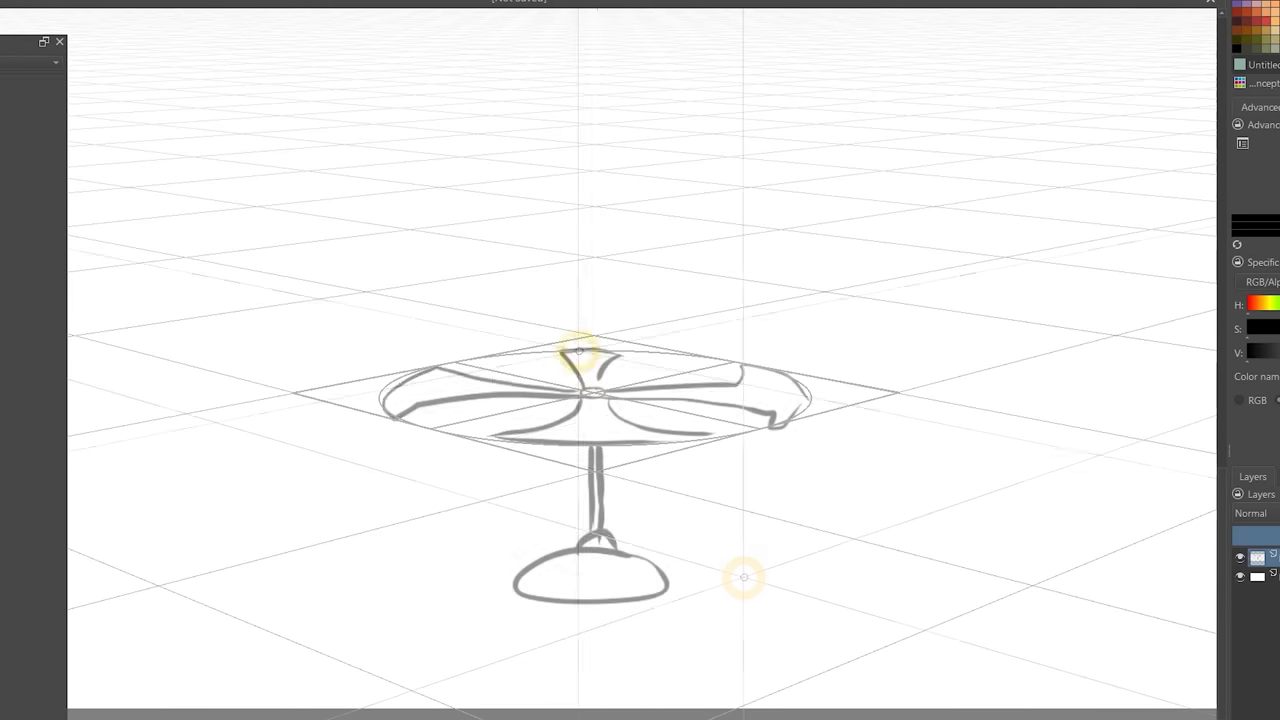
Step: Add a second perspective ellipse and align its four corners with those of the existing ellipse
mouse_move(440, 355)
left_mouse_down()
mouse_move(751, 434)
mouse_move(371, 400)
mouse_move(917, 409)
mouse_move(817, 409)
mouse_move(959, 463)
left_mouse_up()
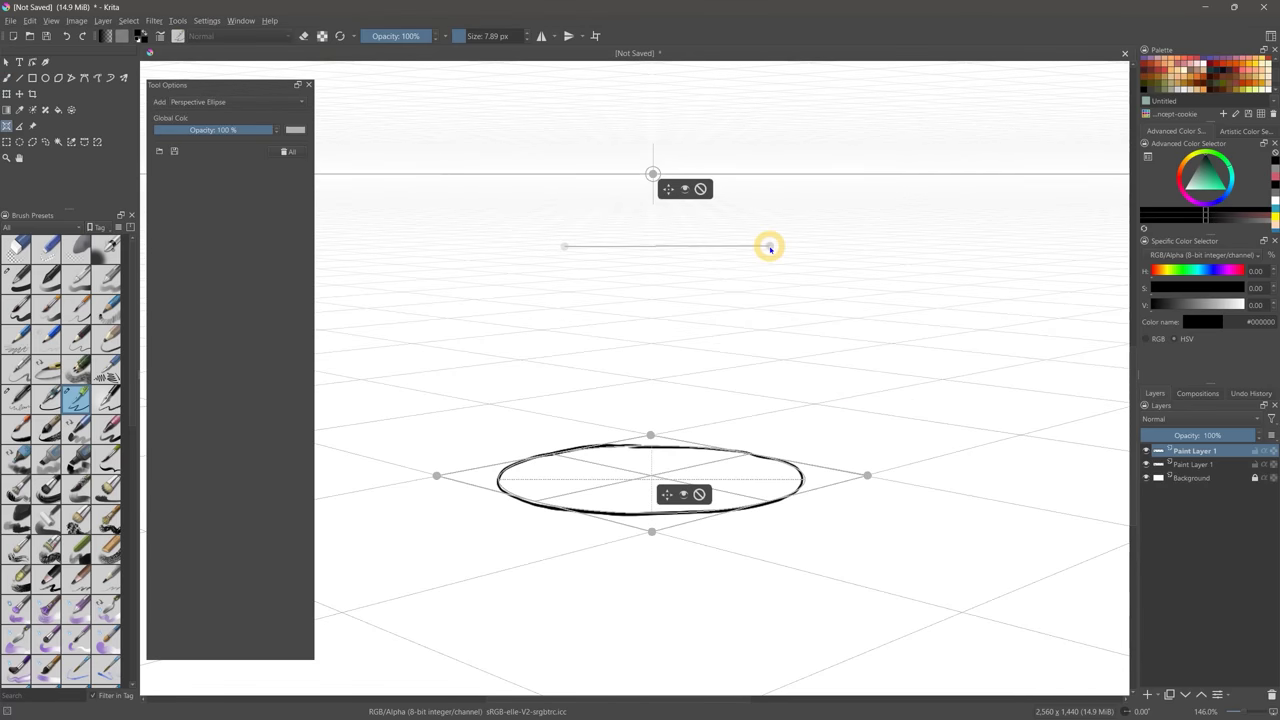
left_click(769, 246)
left_click(773, 301)
left_click(640, 499)
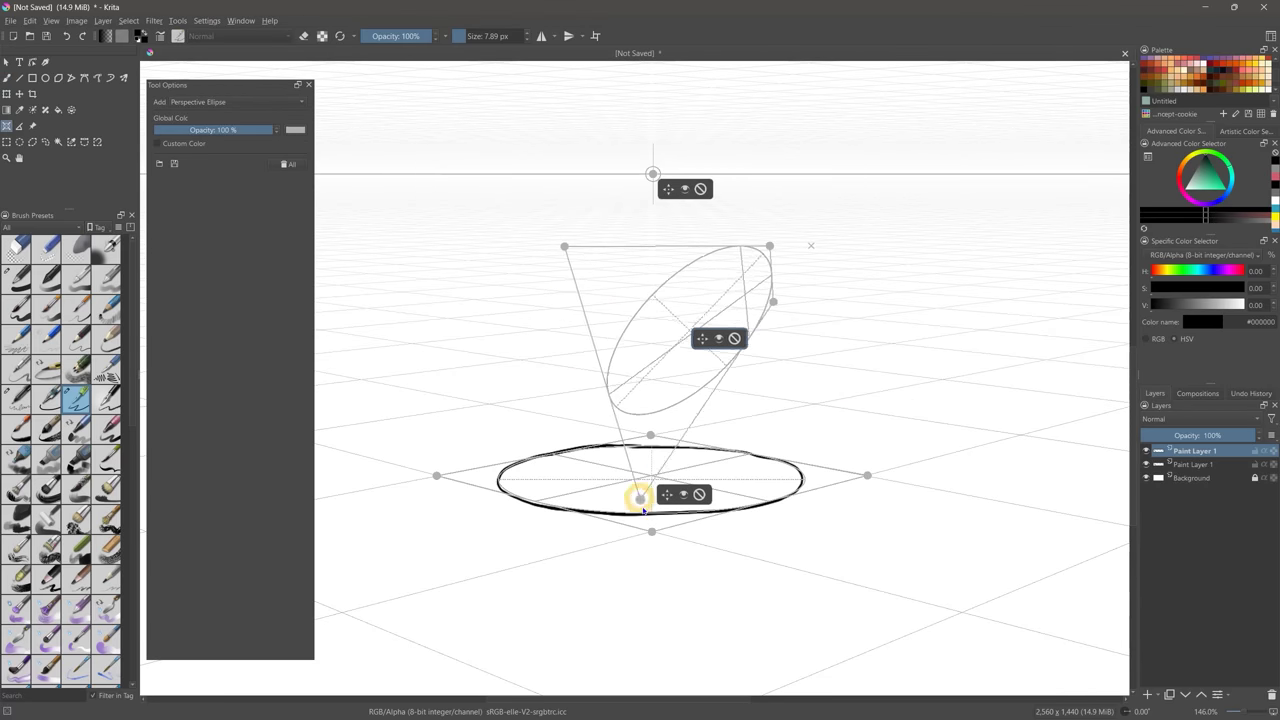
left_click_drag(640, 499, 652, 532)
left_click_drag(566, 248, 437, 476)
left_click_drag(770, 246, 651, 435)
left_click_drag(773, 302, 867, 475)
Step: Raise one of the overlapping perspective ellipses toward the horizon and shrink it by moving its four corners inward
left_click_drag(666, 494, 667, 288)
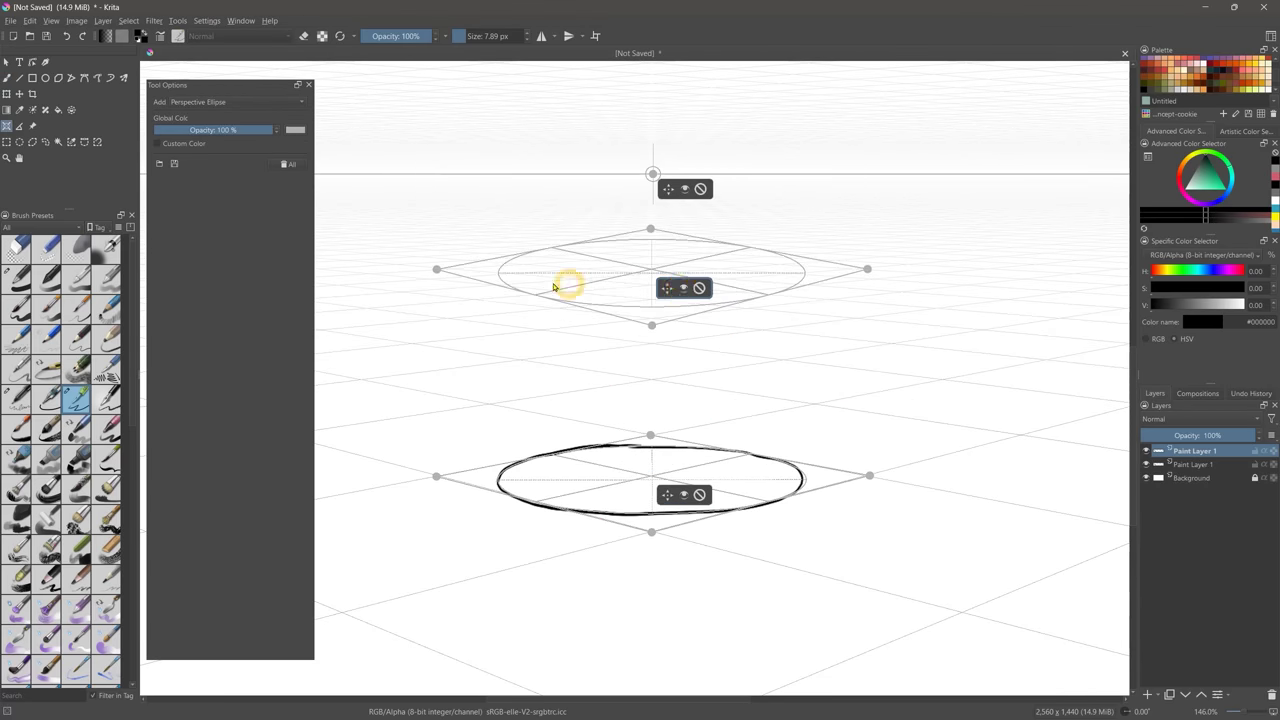
left_click_drag(442, 269, 463, 266)
left_click_drag(651, 229, 659, 233)
left_click_drag(867, 269, 851, 265)
left_click_drag(652, 325, 655, 321)
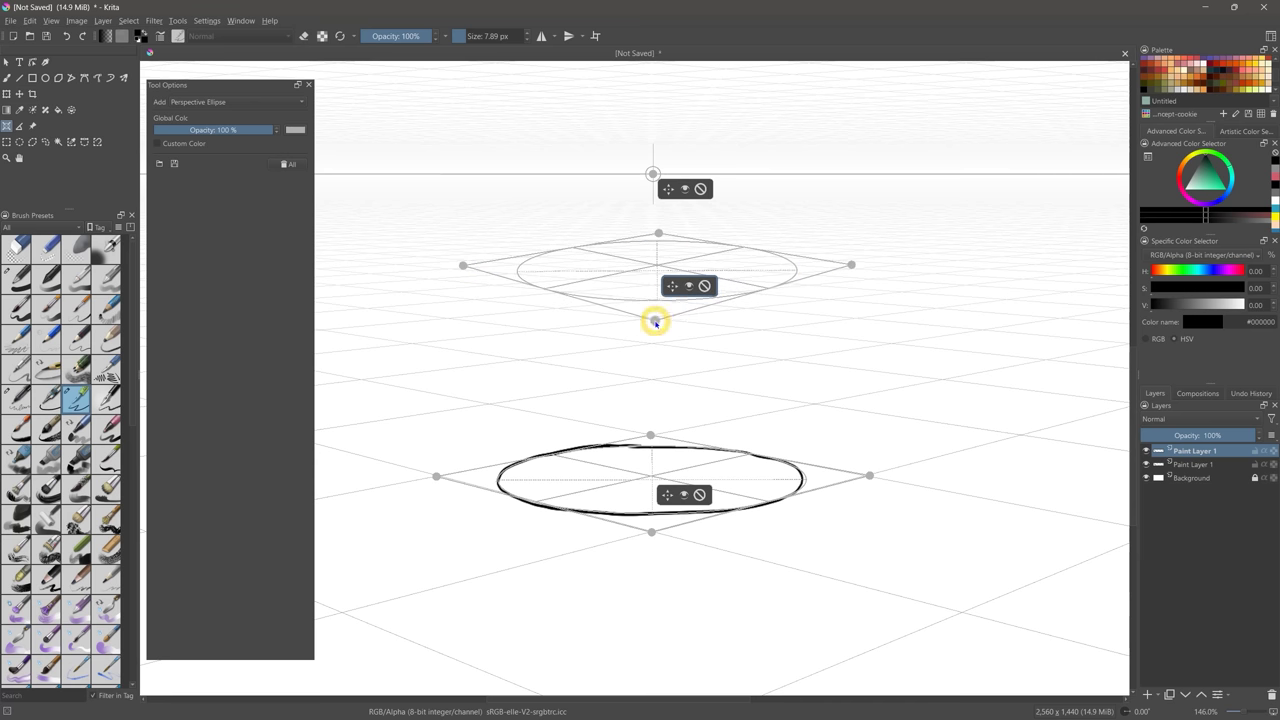
Step: Draw the upper ellipse with the brush and the vertical sides joining it to the lower ellipse
key("b")
mouse_move(646, 240)
left_mouse_down()
mouse_move(514, 266)
mouse_move(797, 269)
mouse_move(516, 292)
mouse_move(500, 483)
left_mouse_up()
left_click_drag(803, 272, 805, 470)
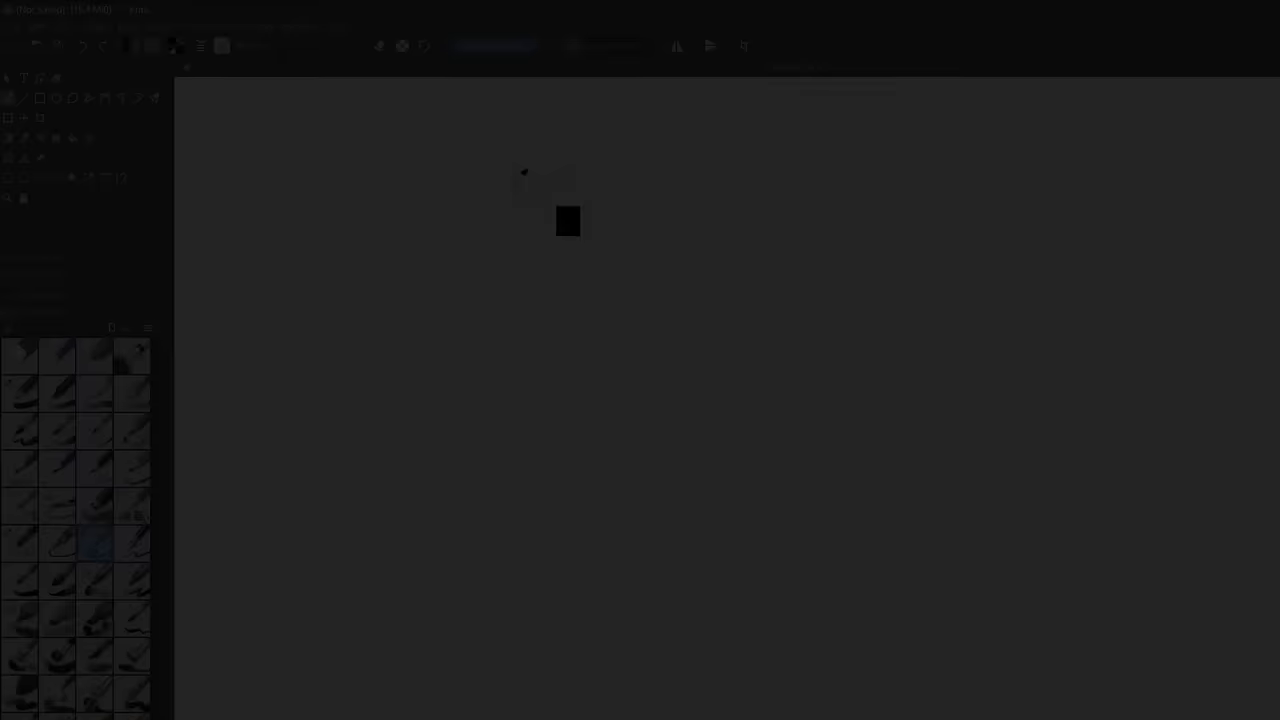
Step: Paint a series of wavy strokes down the canvas, varying the brush size between them
mouse_move(287, 166)
left_mouse_down()
mouse_move(637, 137)
mouse_move(780, 140)
left_mouse_up()
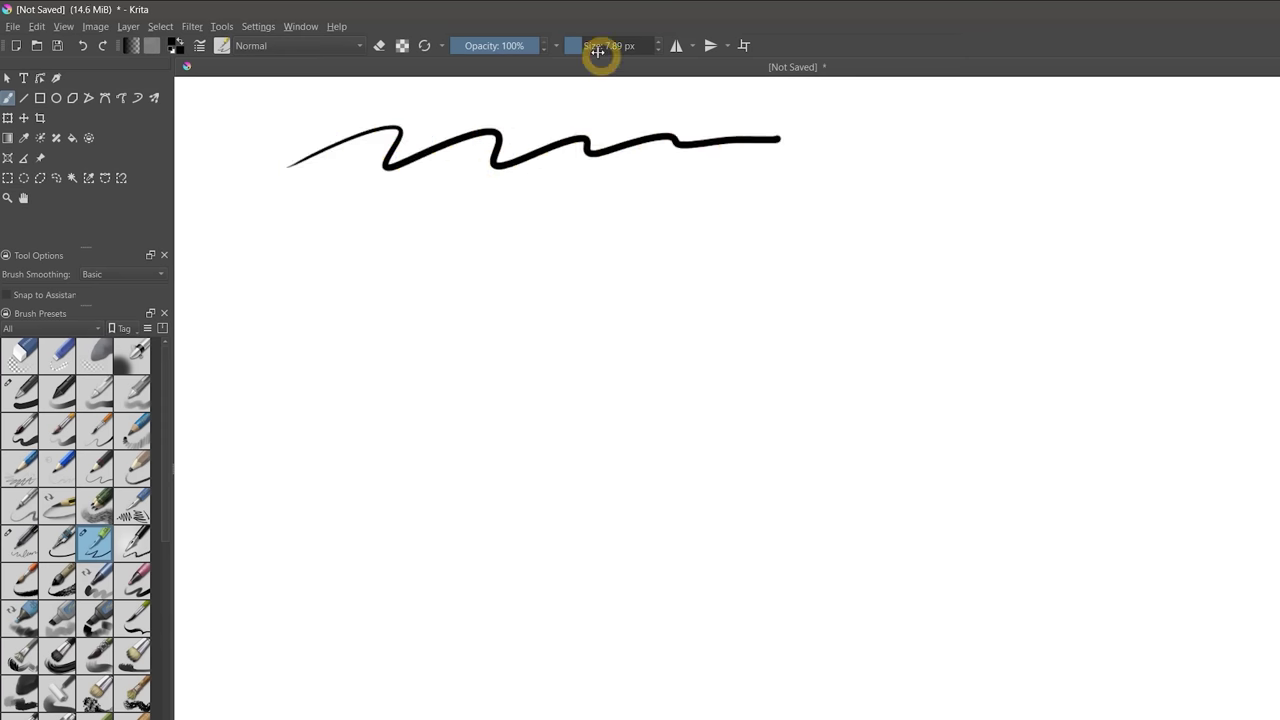
mouse_move(322, 225)
left_mouse_down()
mouse_move(405, 208)
mouse_move(638, 211)
left_mouse_up()
left_click_drag(600, 46, 580, 51)
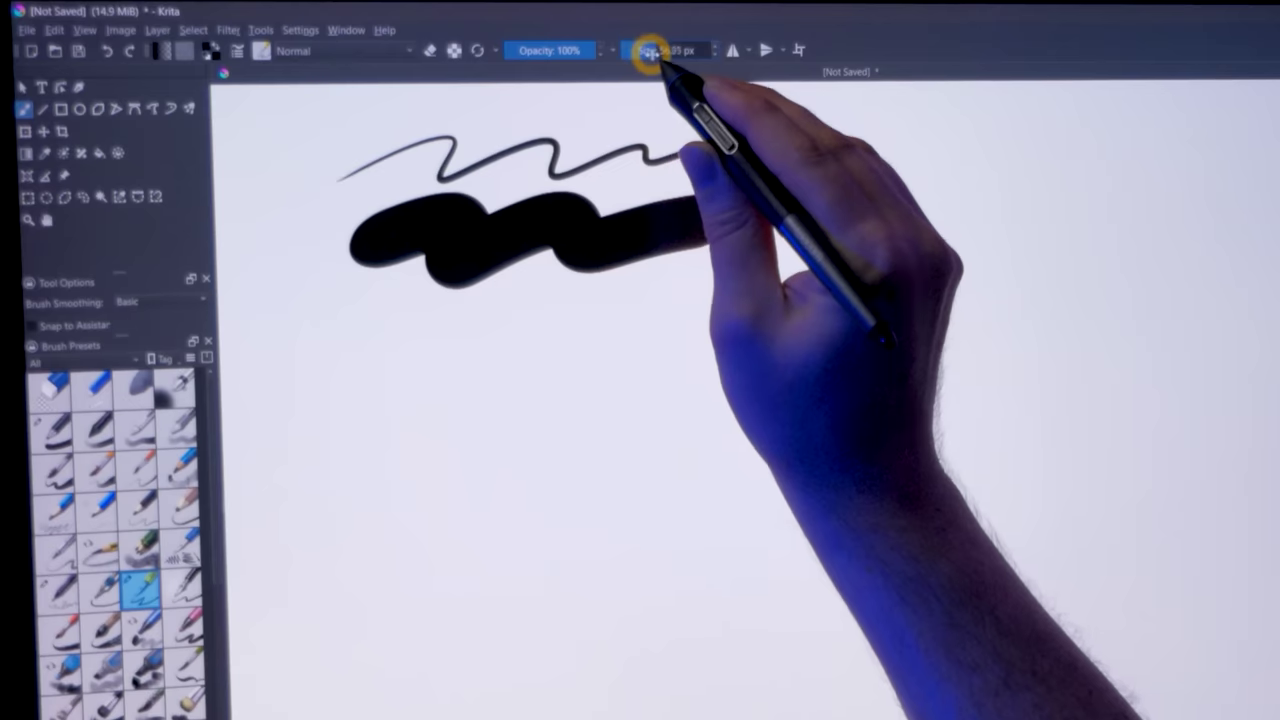
left_click_drag(648, 49, 651, 49)
left_click_drag(406, 352, 882, 300)
left_click(652, 50)
left_click_drag(418, 411, 906, 380)
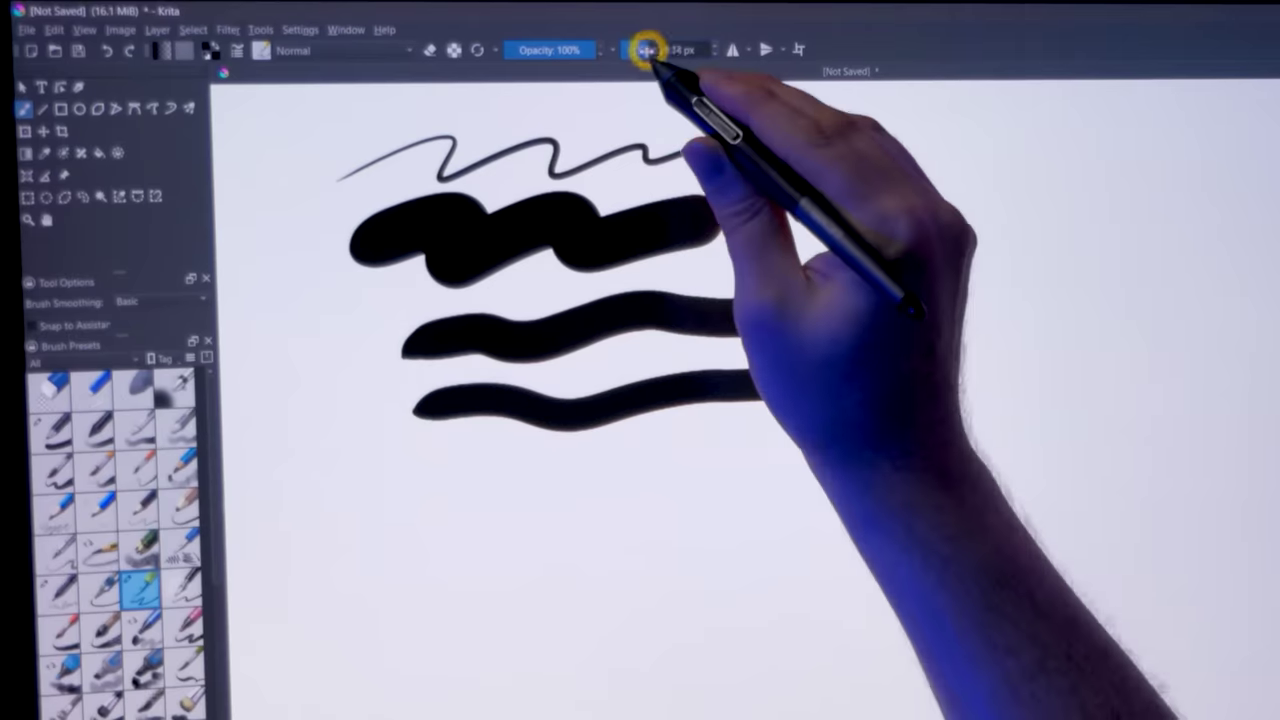
left_click(649, 52)
left_click_drag(441, 478, 950, 443)
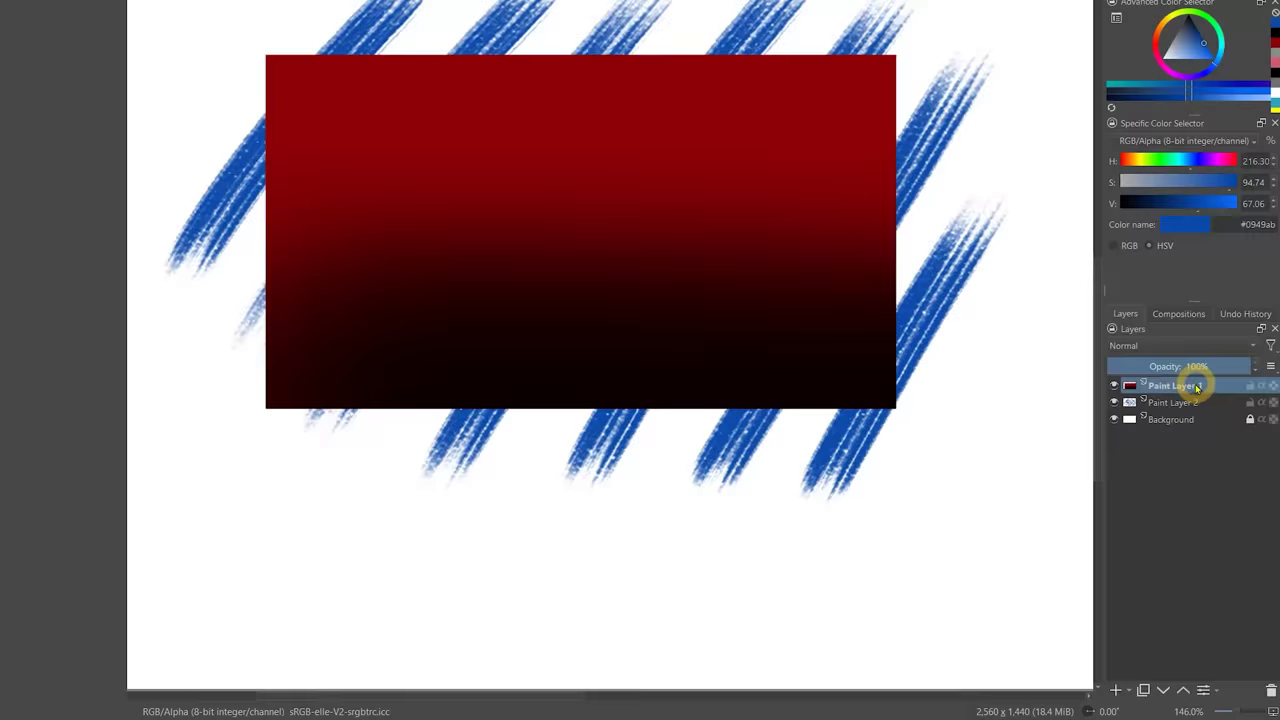
Step: Add a transparency mask to Paint Layer 1 and choose the Dry Textured Creases brush preset
left_click(1195, 386)
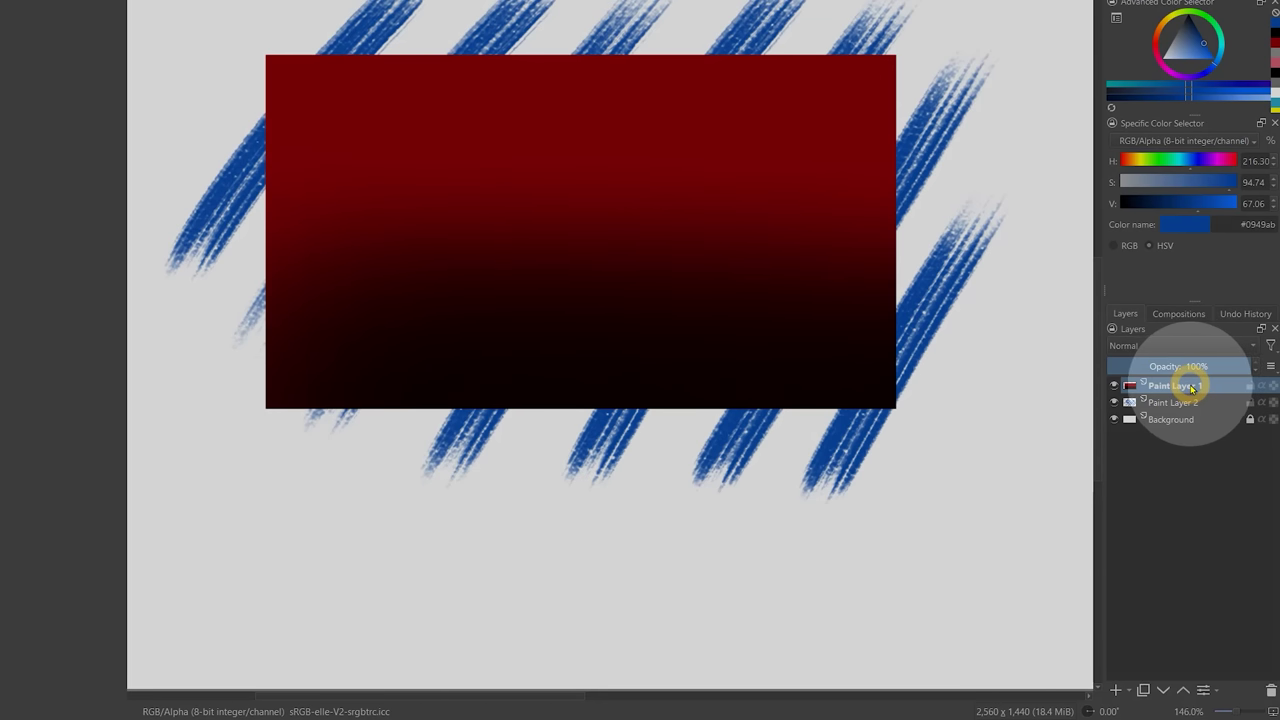
right_click(1211, 694)
mouse_move(1172, 674)
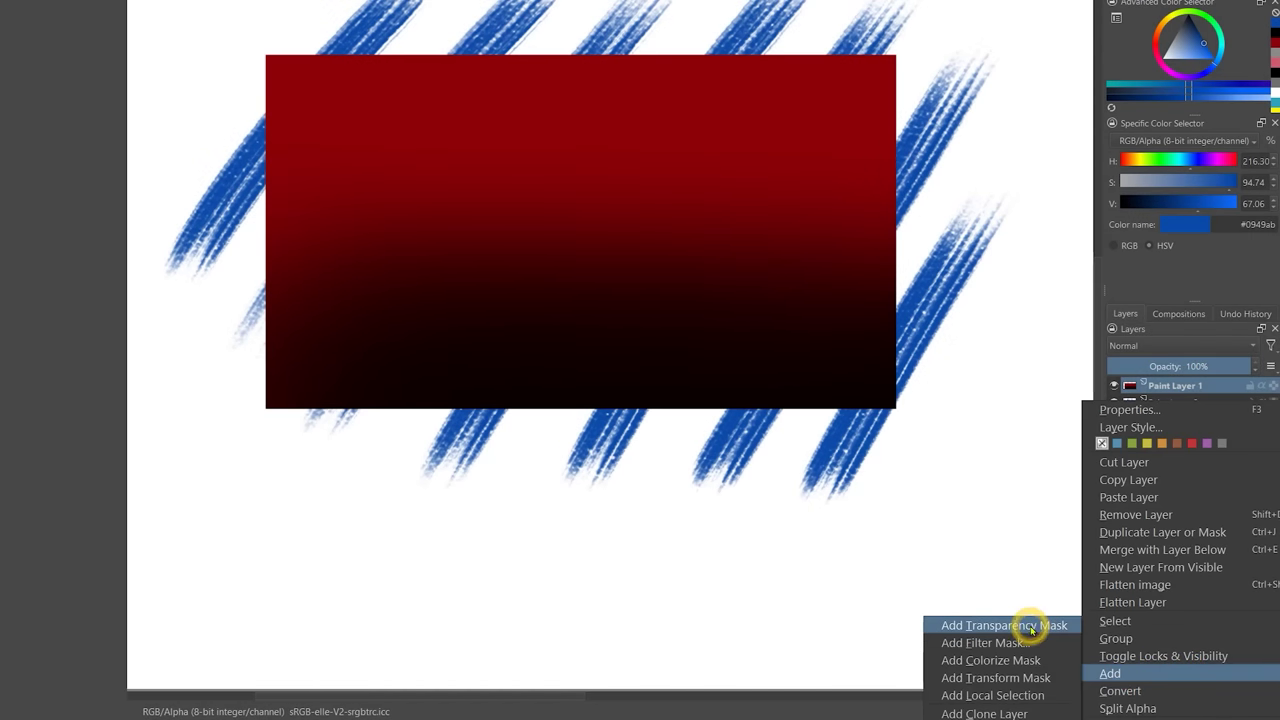
left_click(1030, 628)
left_click(48, 549)
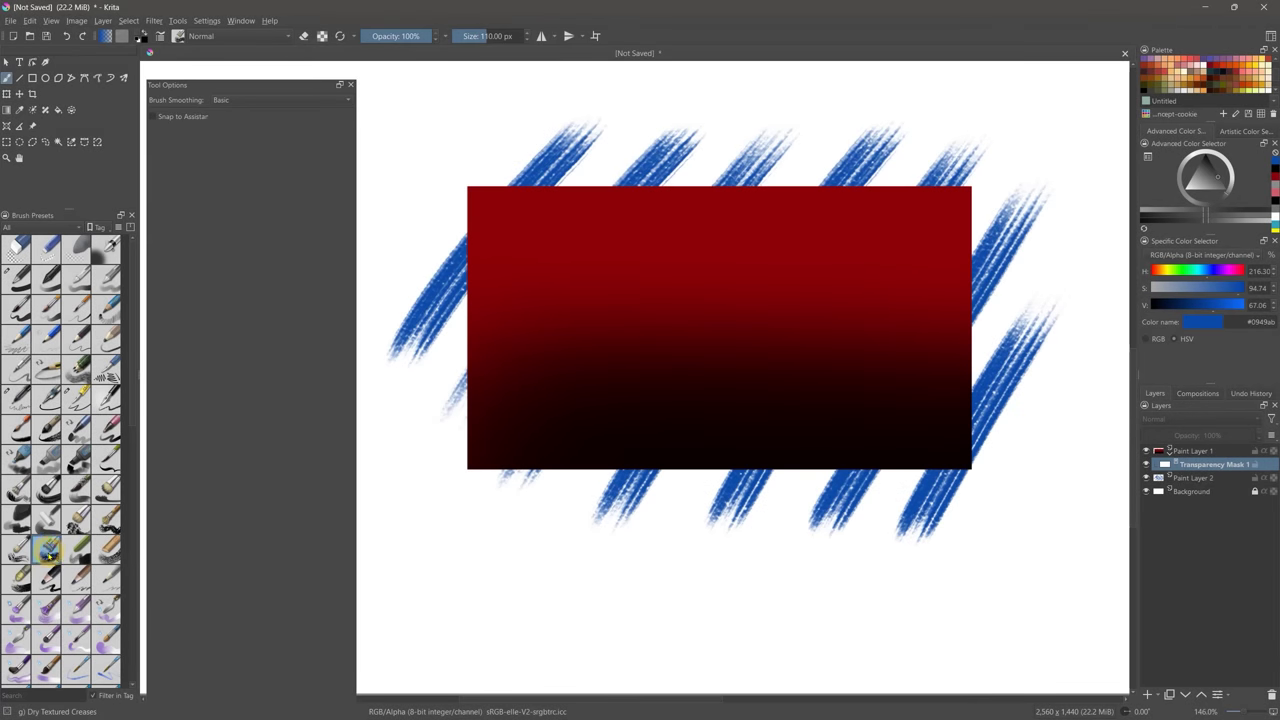
Step: Set the brush blending mode to Normal and paint gray on the transparency mask over the rectangle's right half
left_click(244, 38)
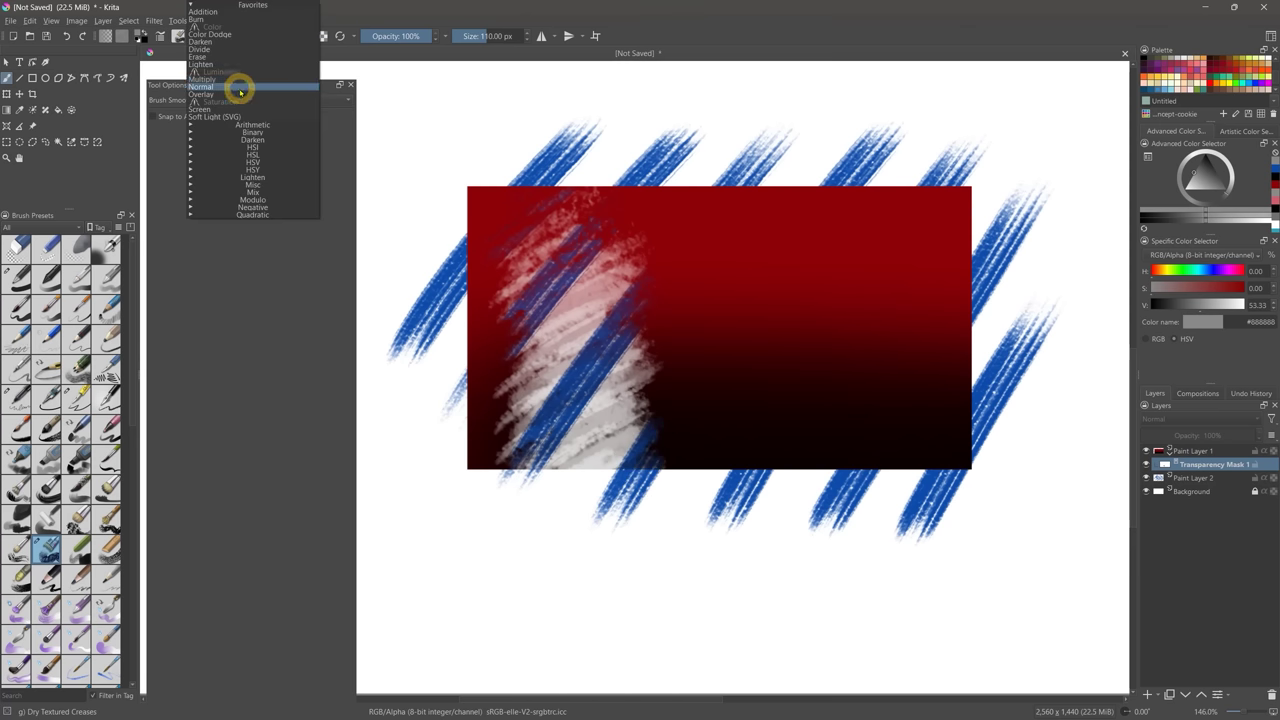
left_click(236, 90)
mouse_move(845, 200)
left_mouse_down()
mouse_move(749, 251)
mouse_move(751, 371)
mouse_move(808, 403)
mouse_move(834, 449)
left_mouse_up()
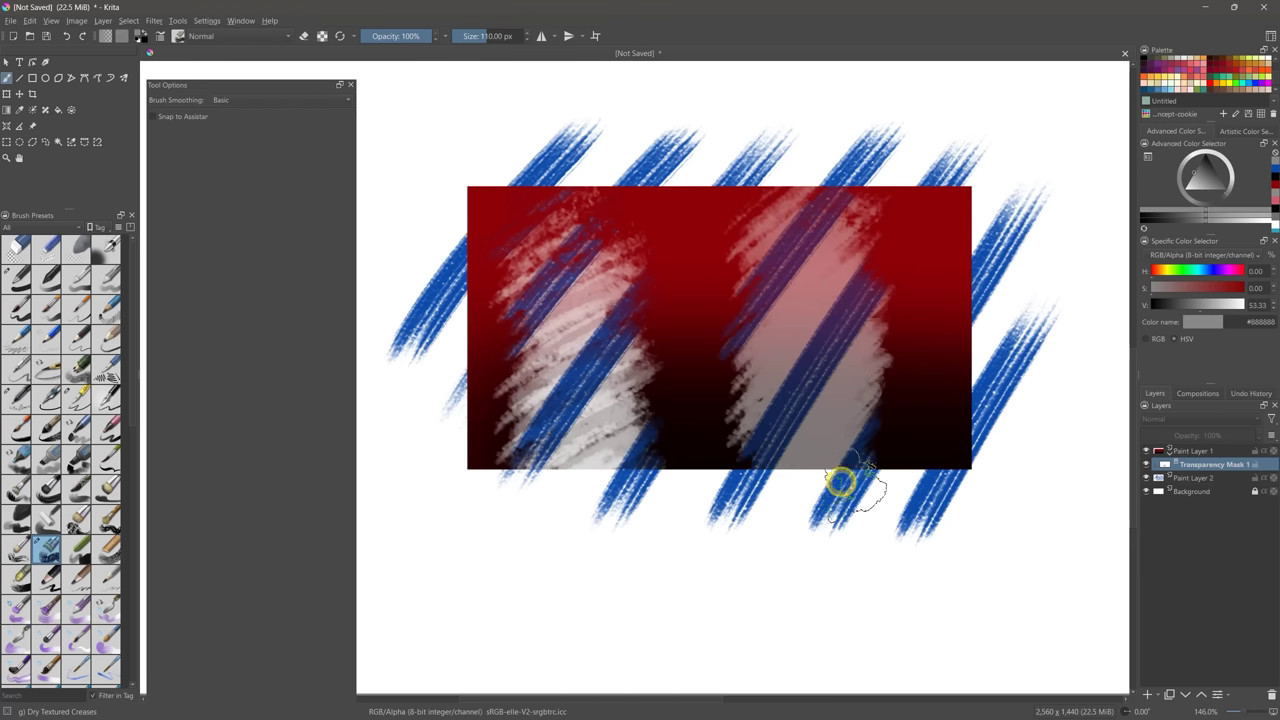
Step: Paint the mask at the rectangle's middle and right edge in dark gray #424242 with the Multiply blending mode
mouse_move(1200, 170)
left_mouse_down()
mouse_move(1207, 153)
mouse_move(1183, 185)
mouse_move(1195, 172)
left_mouse_up()
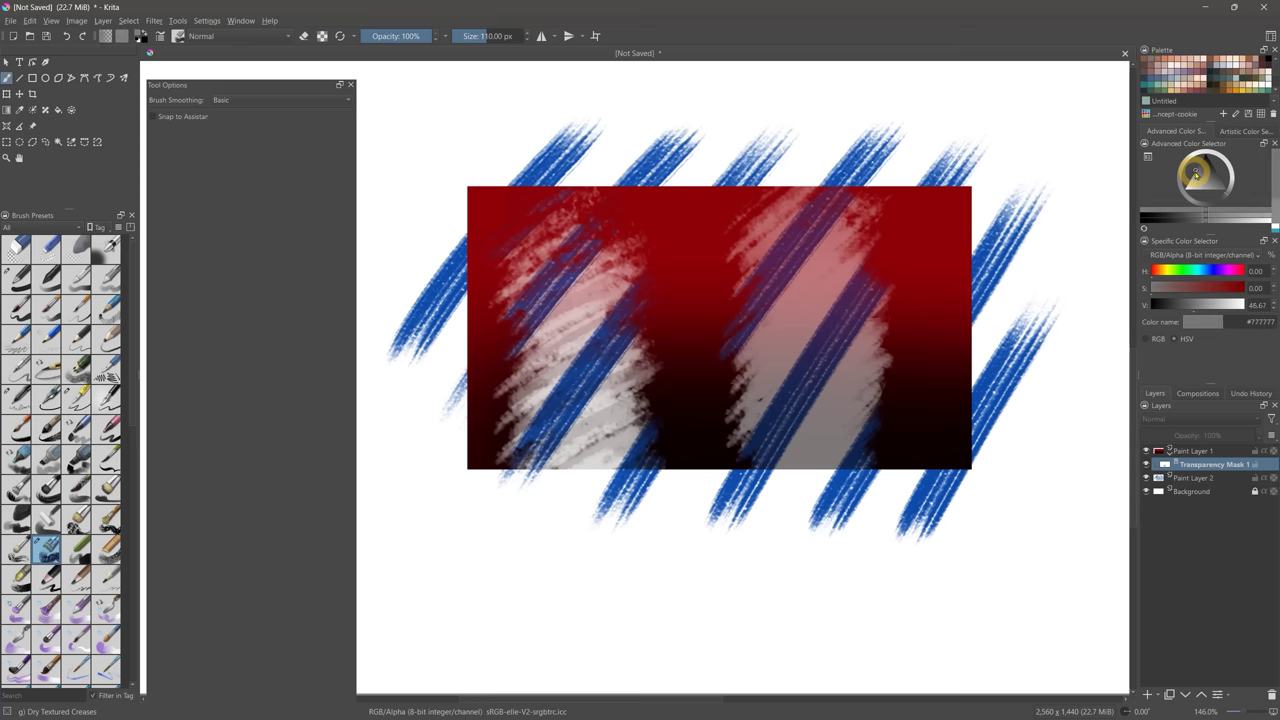
left_click(1184, 178)
left_click(267, 38)
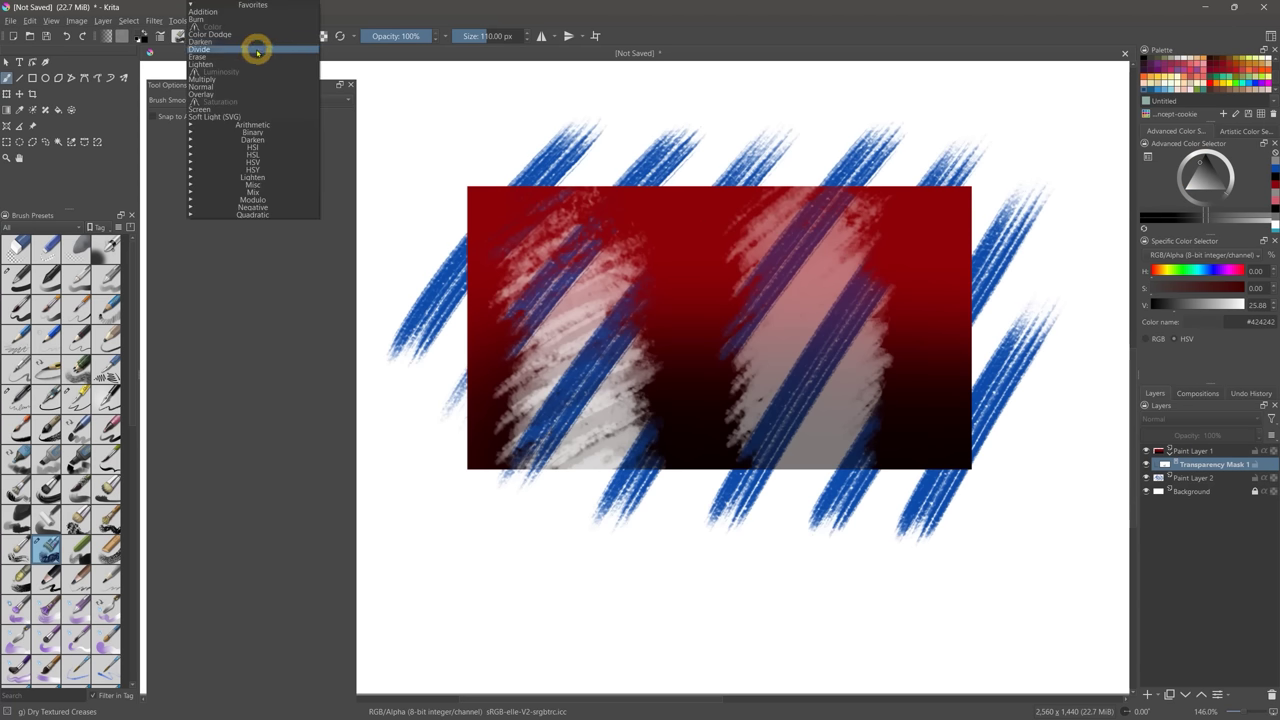
left_click(244, 84)
mouse_move(678, 242)
left_mouse_down()
mouse_move(695, 295)
mouse_move(686, 410)
mouse_move(700, 425)
left_mouse_up()
mouse_move(928, 279)
left_mouse_down()
mouse_move(911, 286)
mouse_move(928, 225)
mouse_move(920, 409)
mouse_move(927, 451)
mouse_move(952, 476)
left_mouse_up()
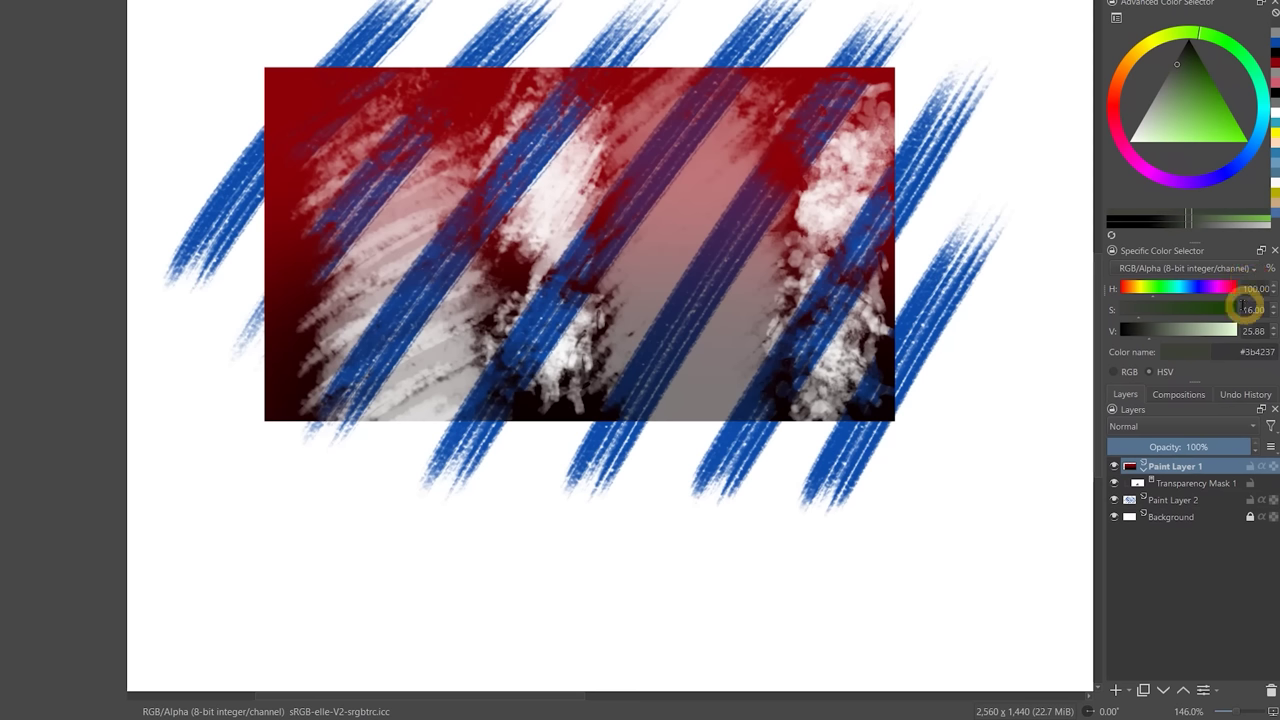
Step: Adjust the brush color with the hue, saturation and value sliders
mouse_move(1159, 298)
left_mouse_down()
mouse_move(1217, 299)
mouse_move(1157, 312)
mouse_move(1246, 309)
mouse_move(1180, 309)
mouse_move(1191, 330)
mouse_move(1223, 330)
mouse_move(1148, 334)
mouse_move(1229, 330)
mouse_move(1168, 331)
mouse_move(1223, 330)
mouse_move(1169, 330)
mouse_move(1209, 330)
mouse_move(1190, 332)
left_mouse_up()
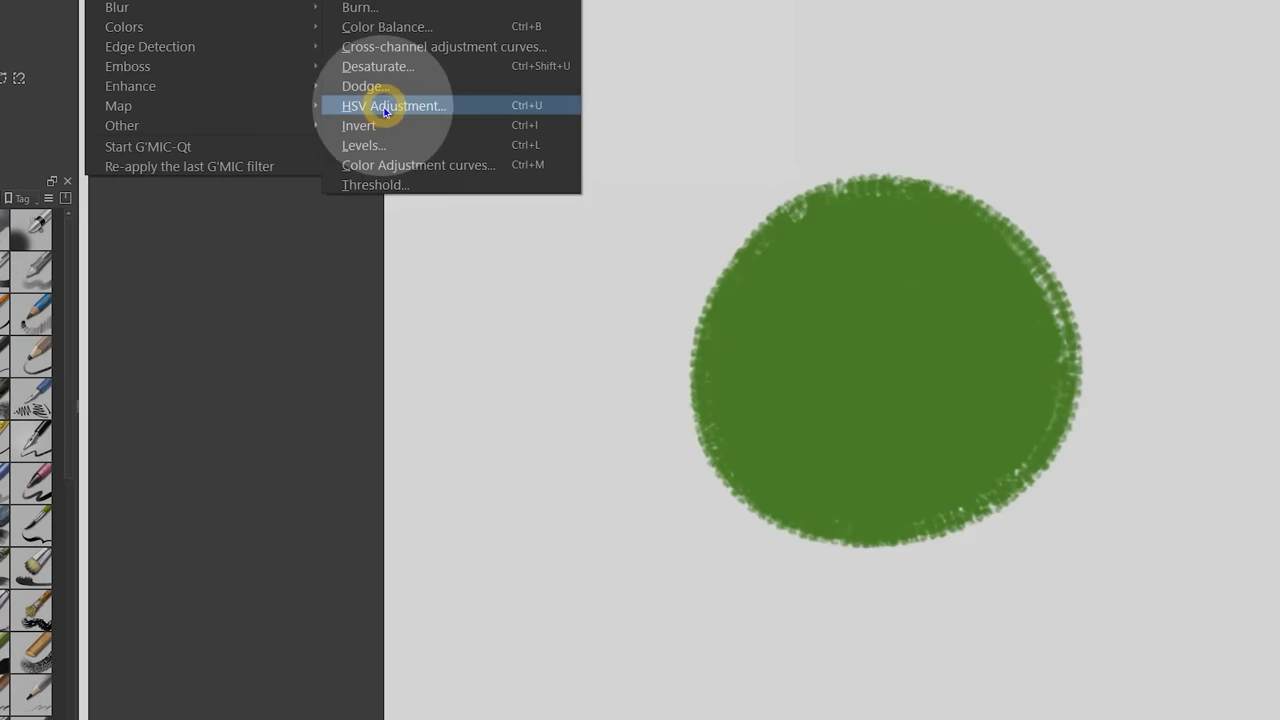
Step: Try recoloring the green circle with HSV Adjustment, shifting the hue to 178 and the saturation to -56
left_click(372, 108)
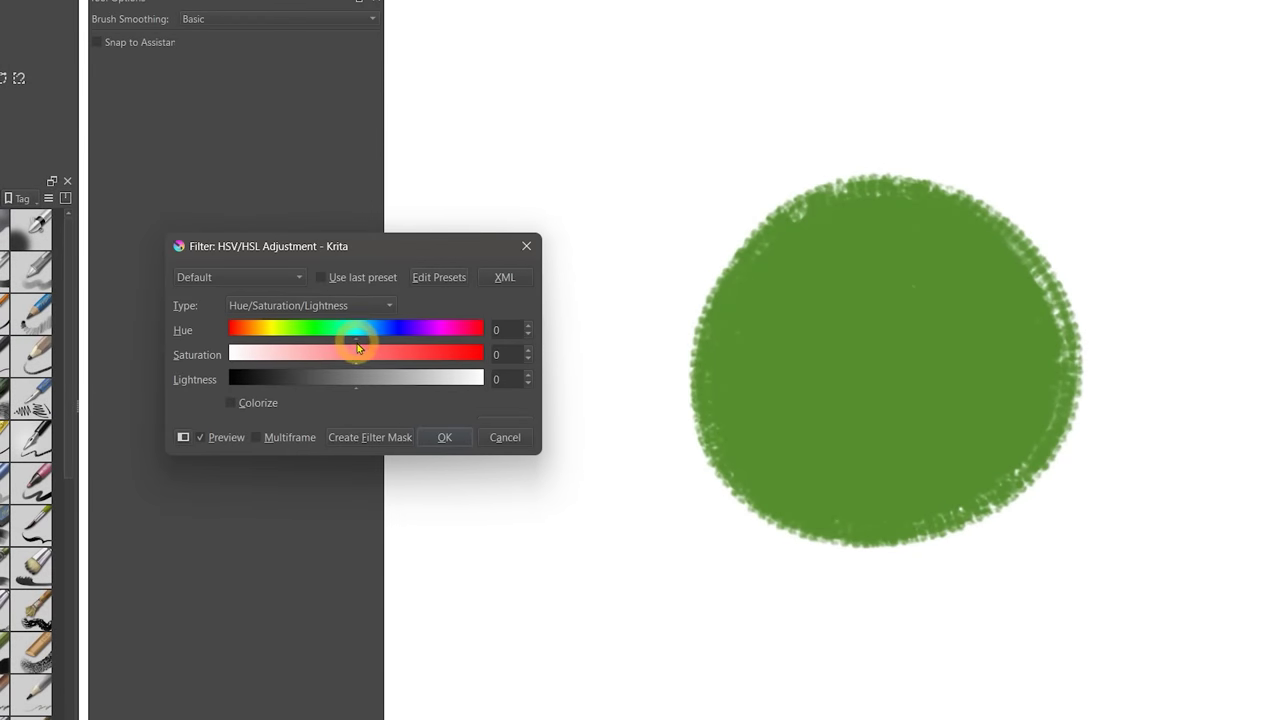
left_click_drag(357, 345, 484, 334)
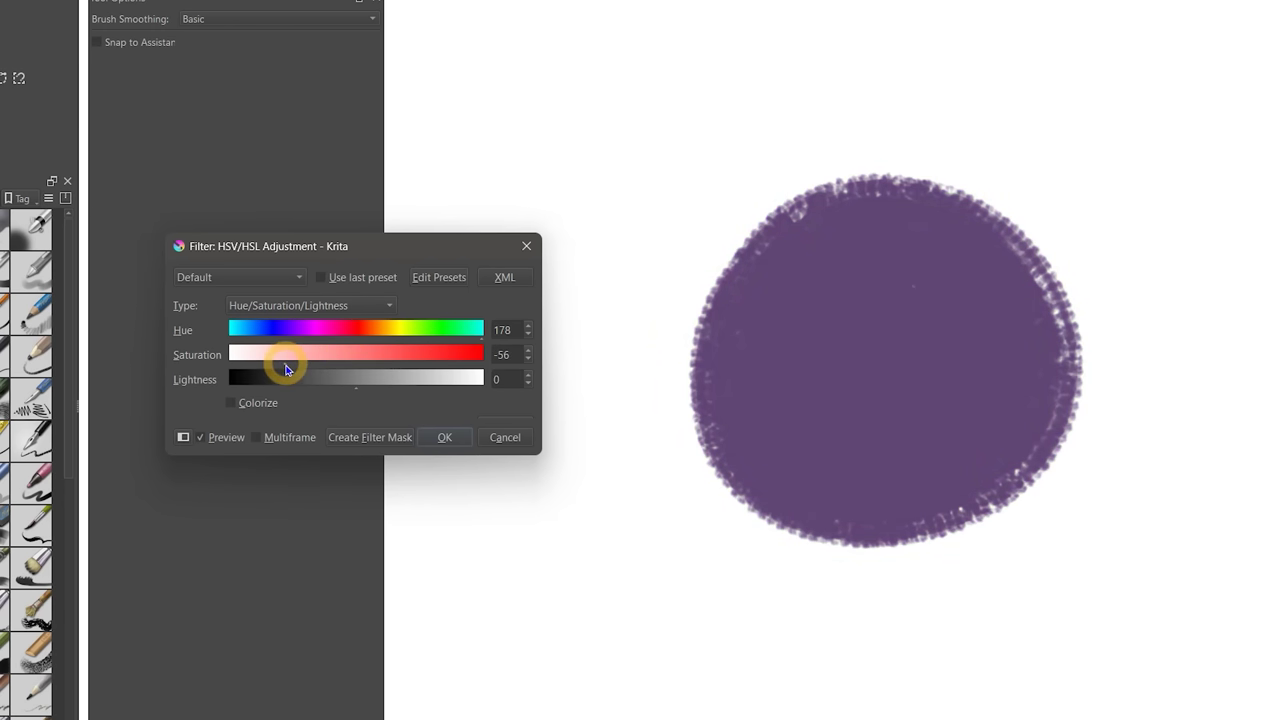
left_click_drag(286, 370, 354, 383)
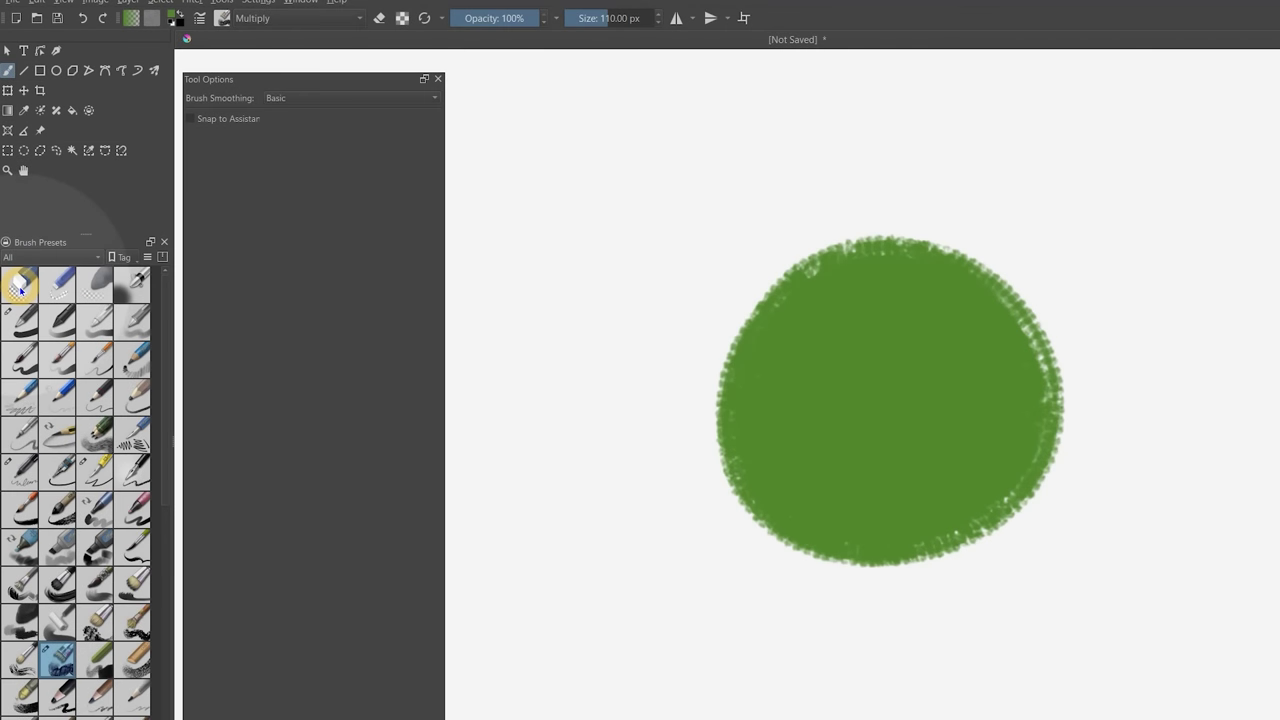
Step: Erase a bite out of the green circle's upper-left edge with the 50 px eraser brush preset
left_click(22, 287)
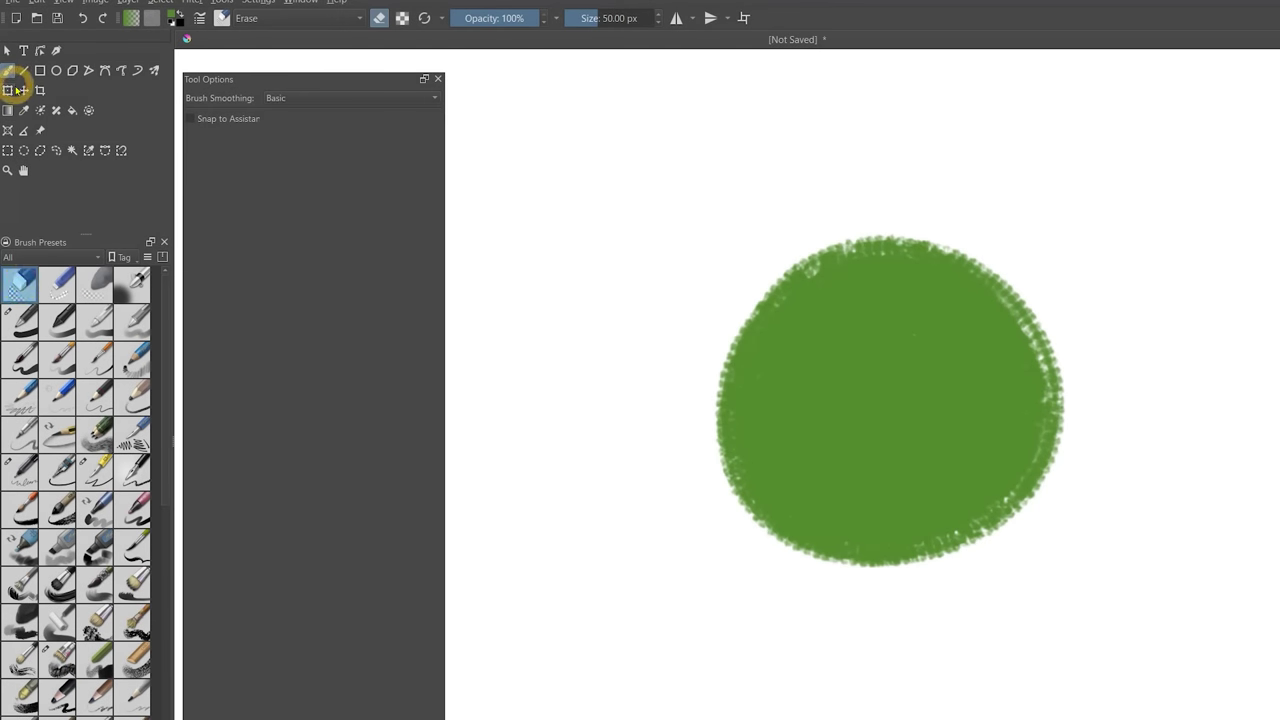
mouse_move(803, 258)
left_mouse_down()
mouse_move(753, 321)
mouse_move(784, 333)
mouse_move(770, 383)
left_mouse_up()
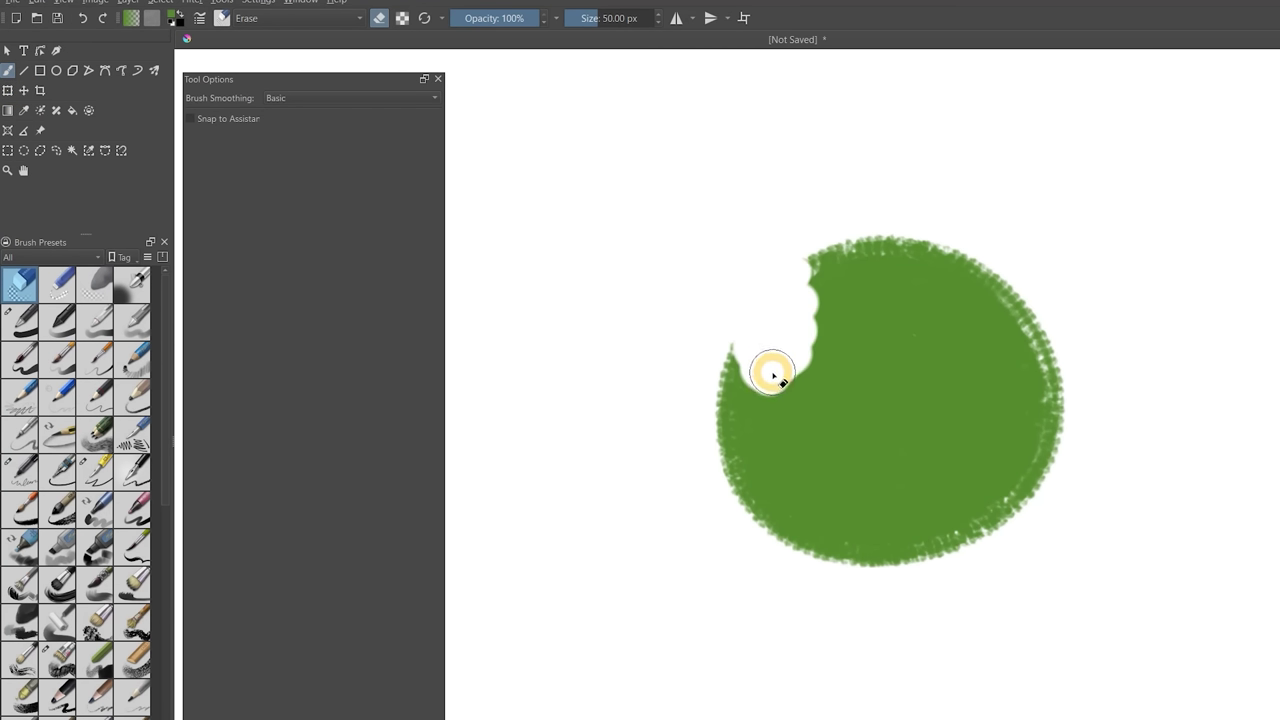
Step: Paint a textured green patch left of the circle with a 60 px brush preset and erase into it
left_click(95, 434)
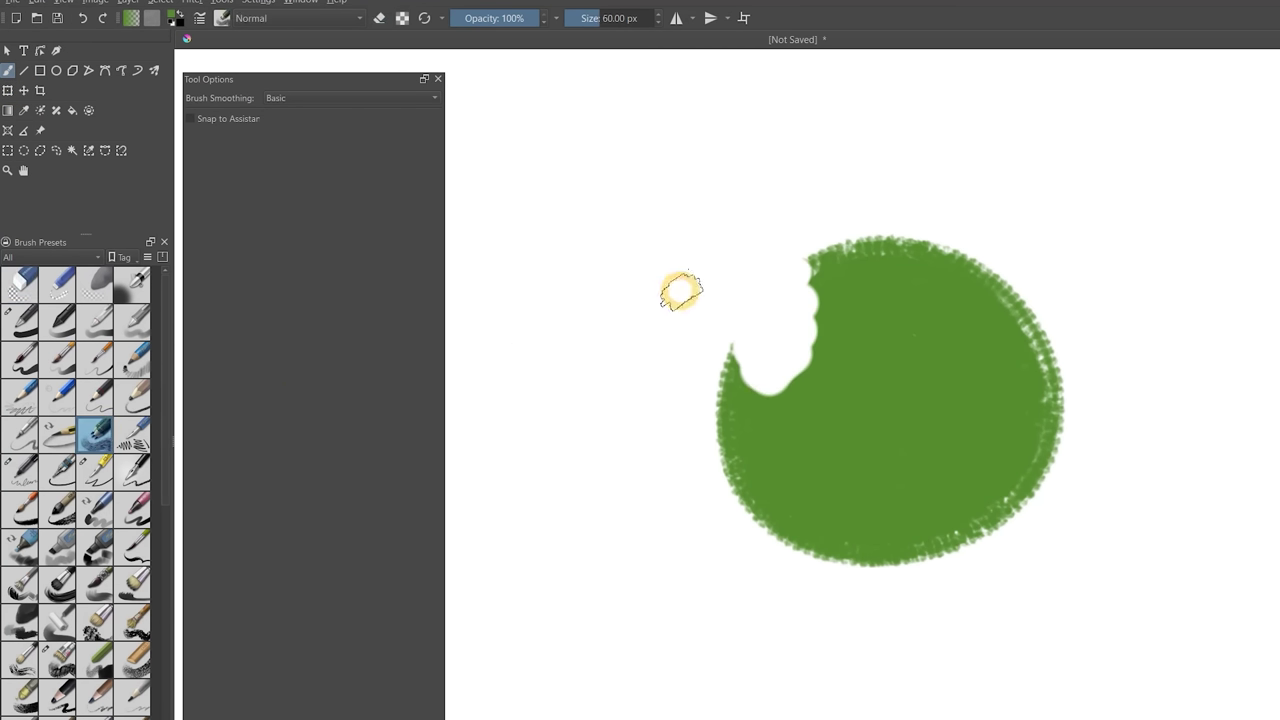
mouse_move(680, 291)
left_mouse_down()
mouse_move(710, 294)
mouse_move(654, 391)
mouse_move(678, 416)
left_mouse_up()
left_click(19, 284)
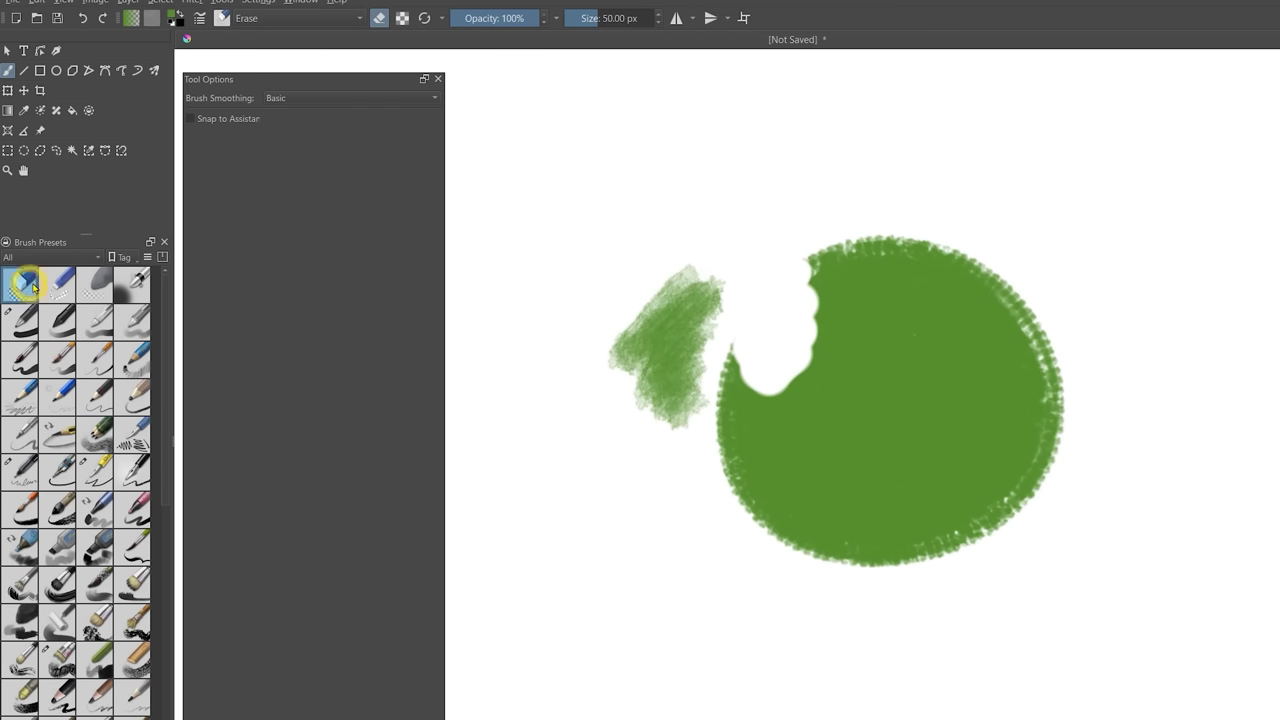
mouse_move(693, 278)
left_mouse_down()
mouse_move(649, 316)
mouse_move(648, 349)
mouse_move(717, 350)
left_mouse_up()
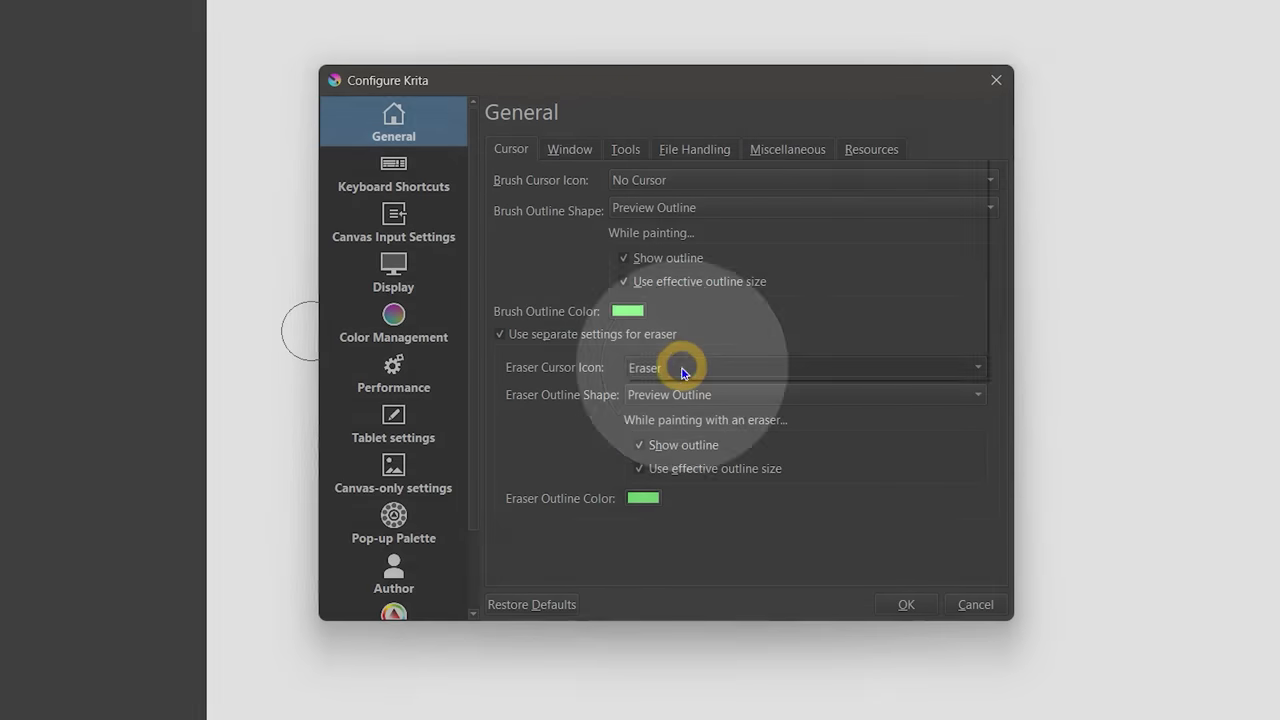
Step: Open the eraser cursor icon choices in the general cursor settings
left_click(683, 368)
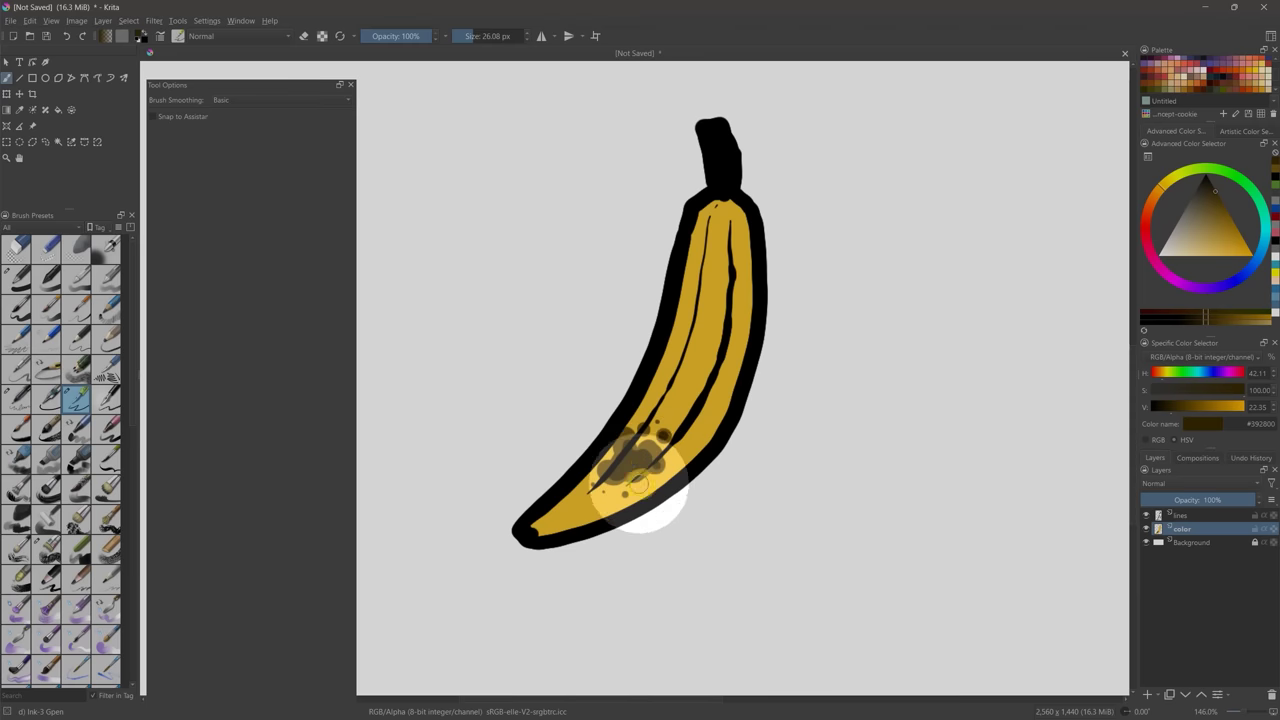
Step: Lasso the lower end of the banana and cut it from the lines and color layers to new layers
left_click(1190, 528)
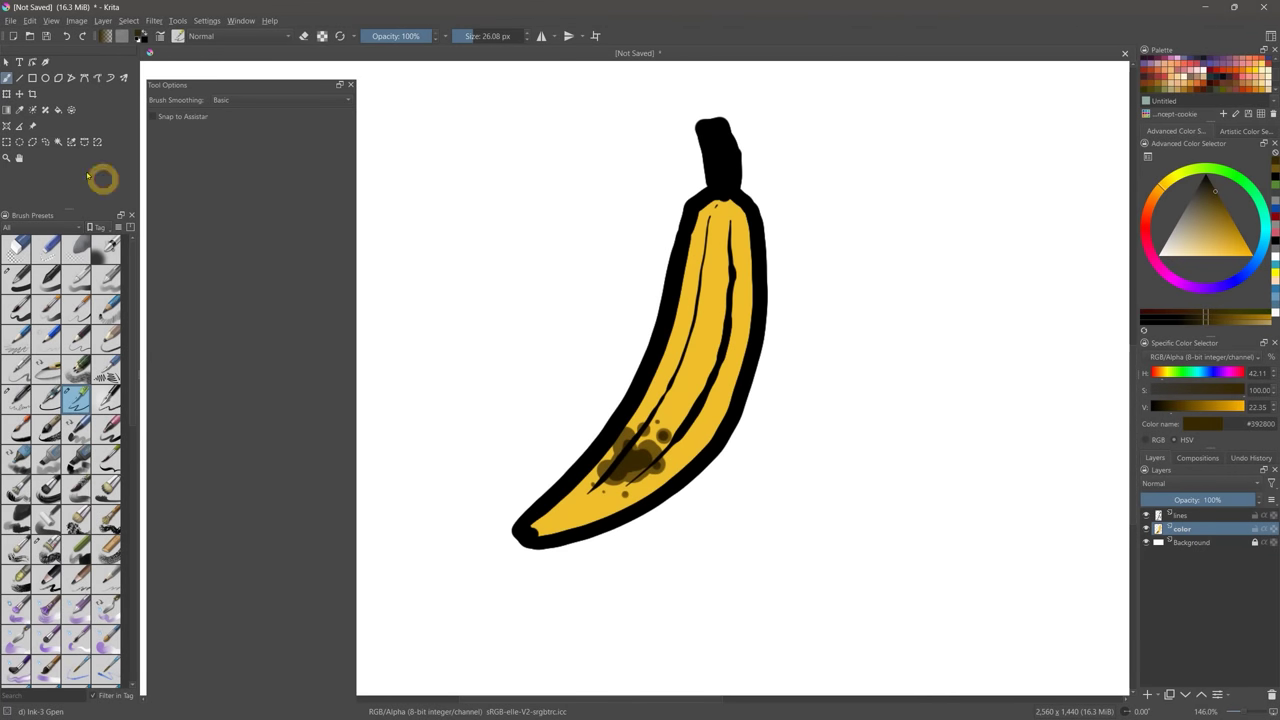
left_click(45, 141)
left_click_drag(503, 382, 709, 416)
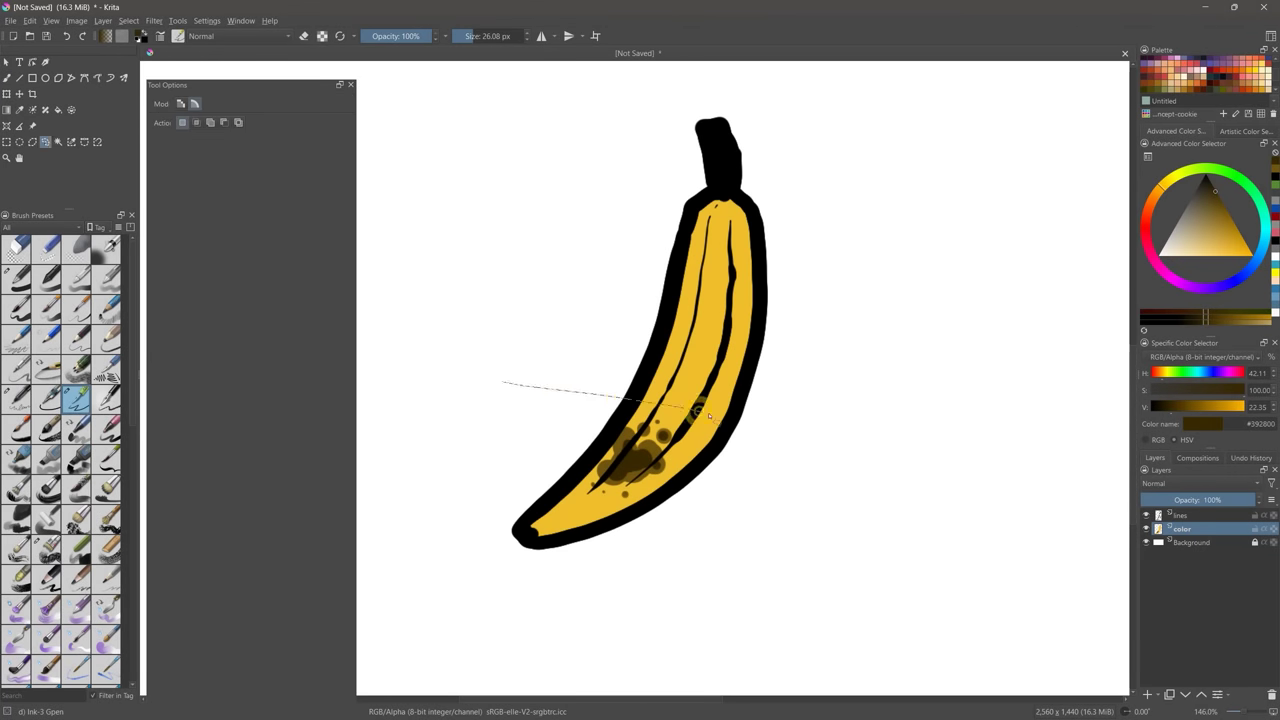
left_click(1184, 516, "ctrl")
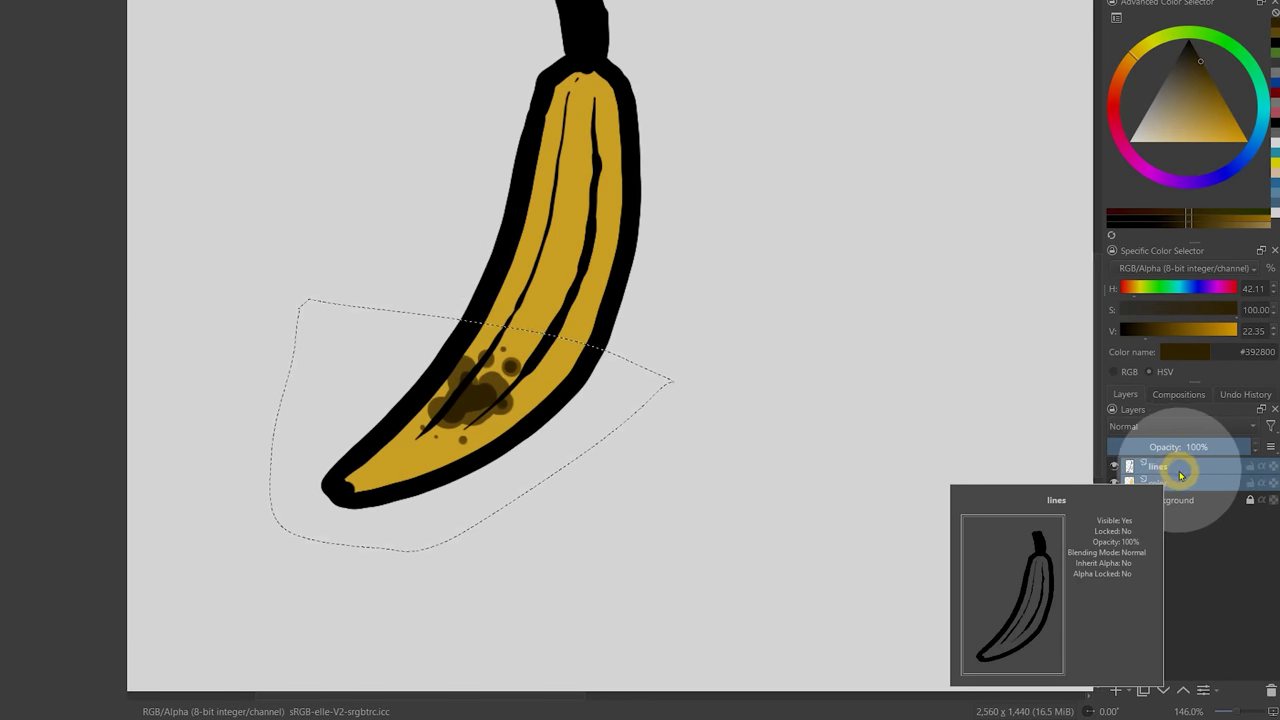
key("ctrl+shift+j")
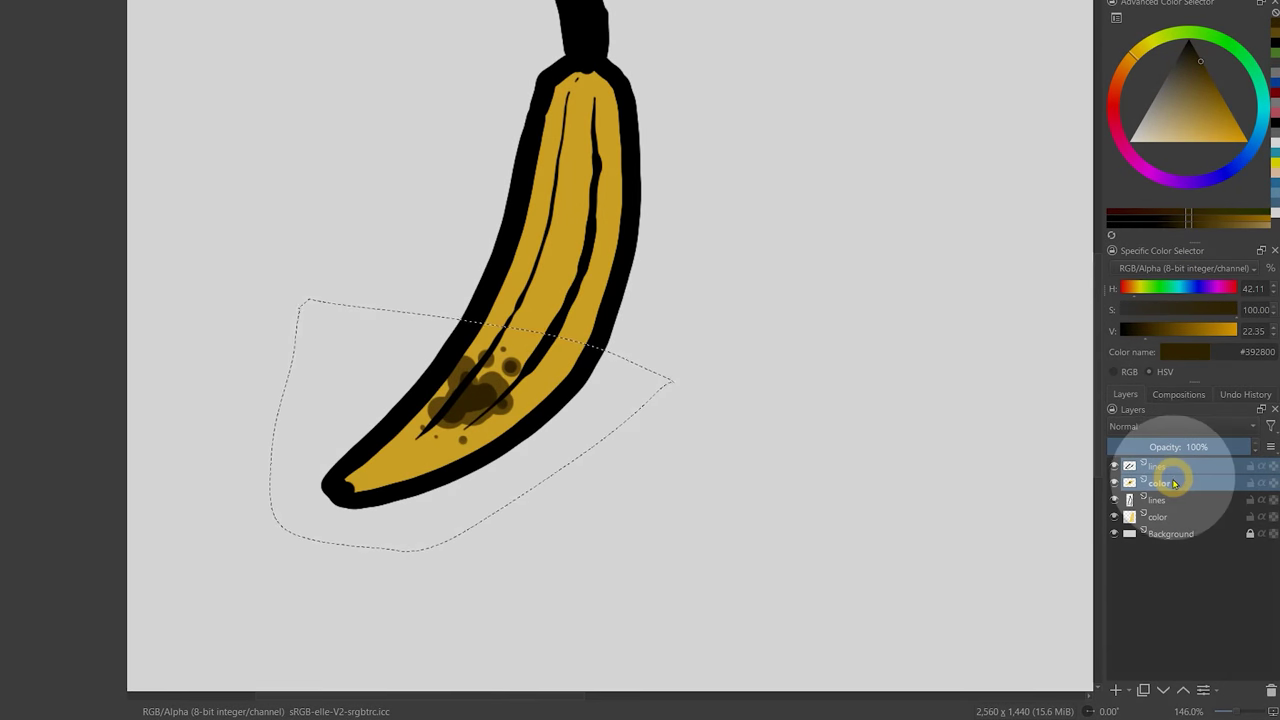
Step: Toggle the visibility of the two new cut layers off and on to check their contents
left_click(1114, 466)
left_click(1114, 483)
left_click(1115, 483)
left_click(1115, 467)
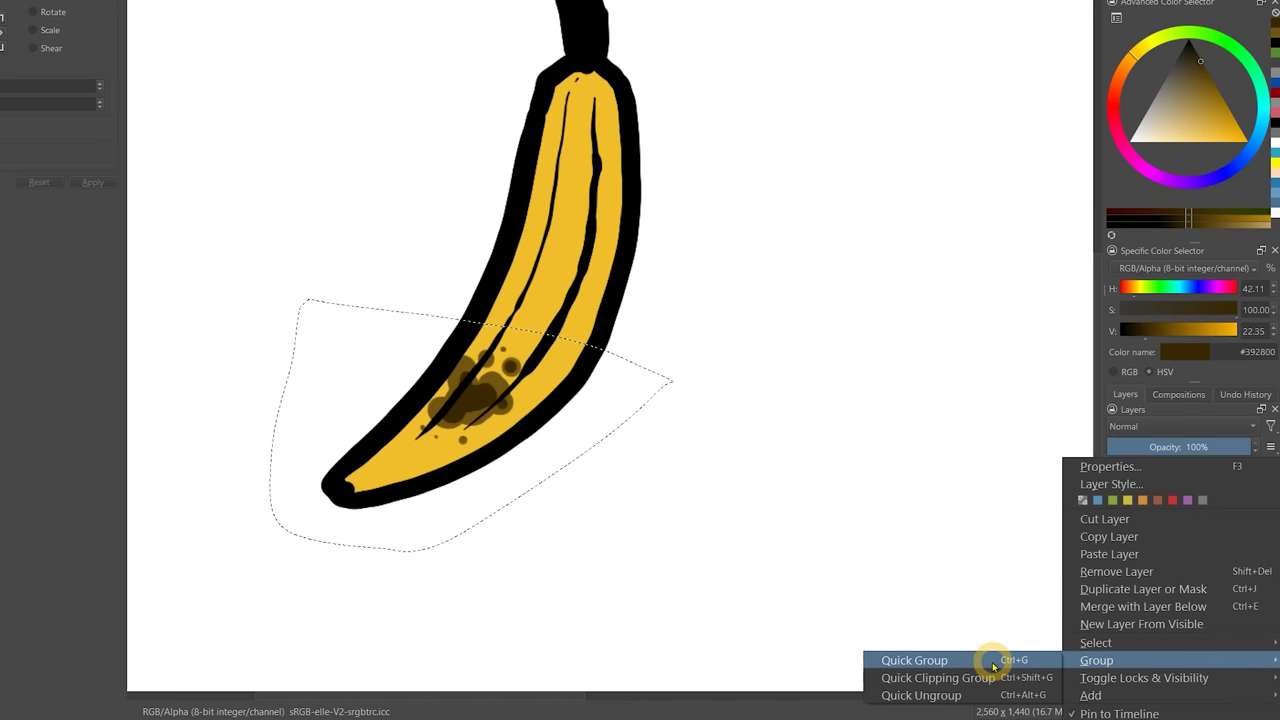
Step: Group the two cut layers and transform the group to rotate and shift the banana's lower piece away from the rest
left_click(989, 664)
left_click(1164, 466)
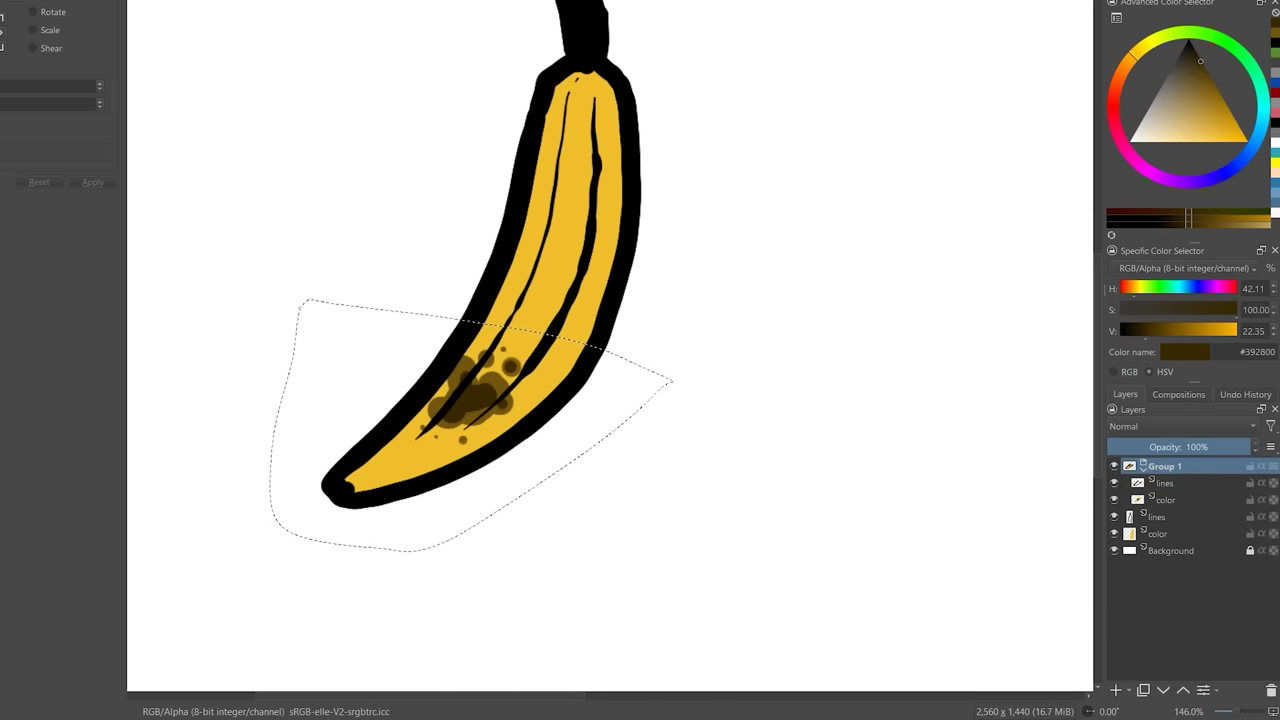
left_click(7, 94)
left_click_drag(270, 551, 360, 464)
left_click_drag(541, 512, 507, 629)
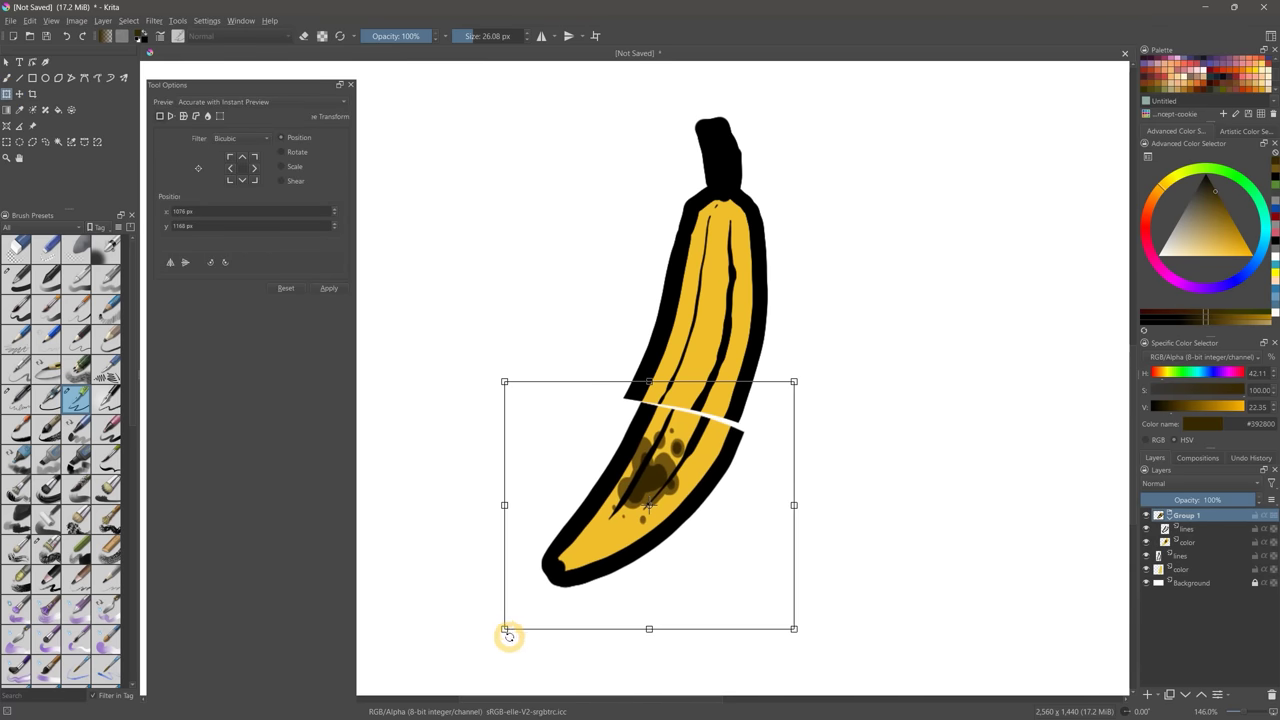